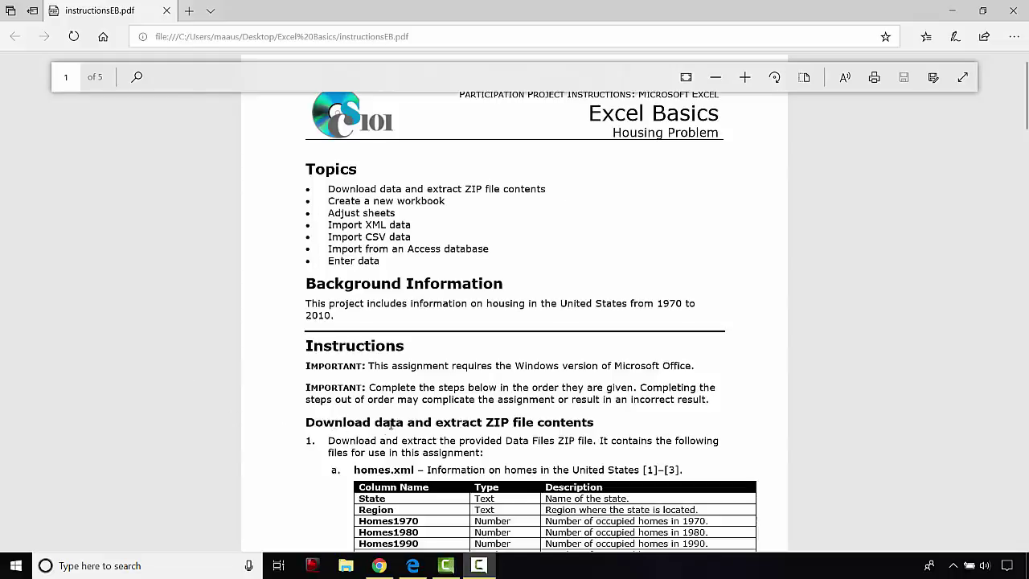
- Switch from the instructions PDF to Excel, create a blank workbook and maximize its window
{"action": "scroll", "coordinate": [337, 433], "scroll_direction": "down", "scroll_amount": 2}
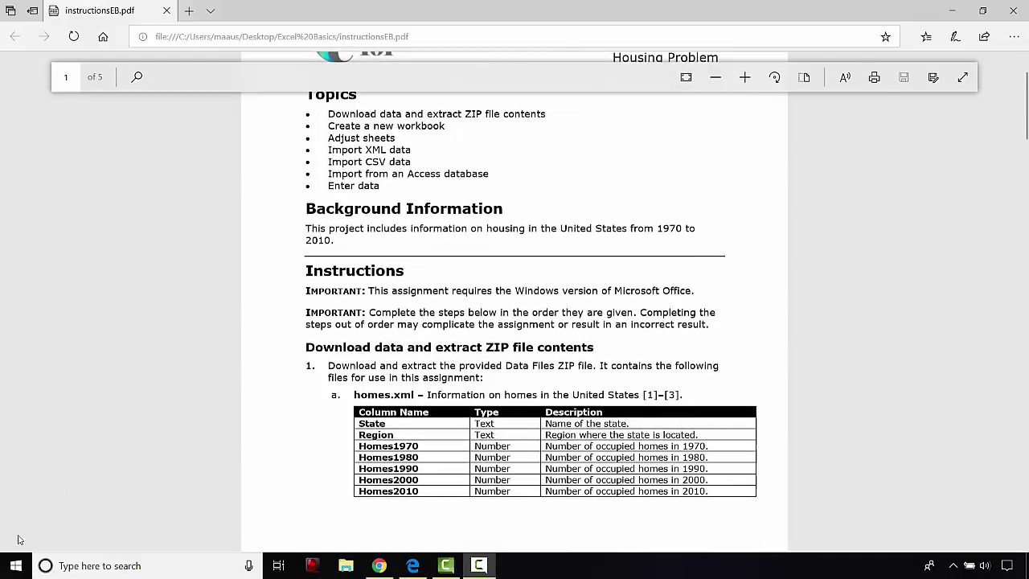
{"action": "left_click", "coordinate": [15, 568]}
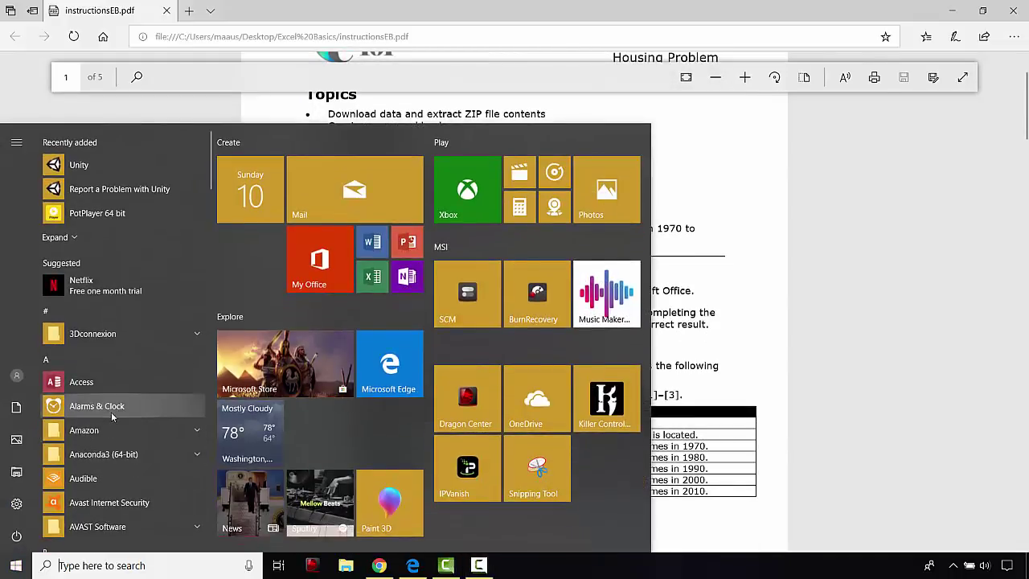
{"action": "scroll", "coordinate": [110, 411], "scroll_direction": "down", "scroll_amount": 1}
{"action": "scroll", "coordinate": [111, 417], "scroll_direction": "down", "scroll_amount": 4}
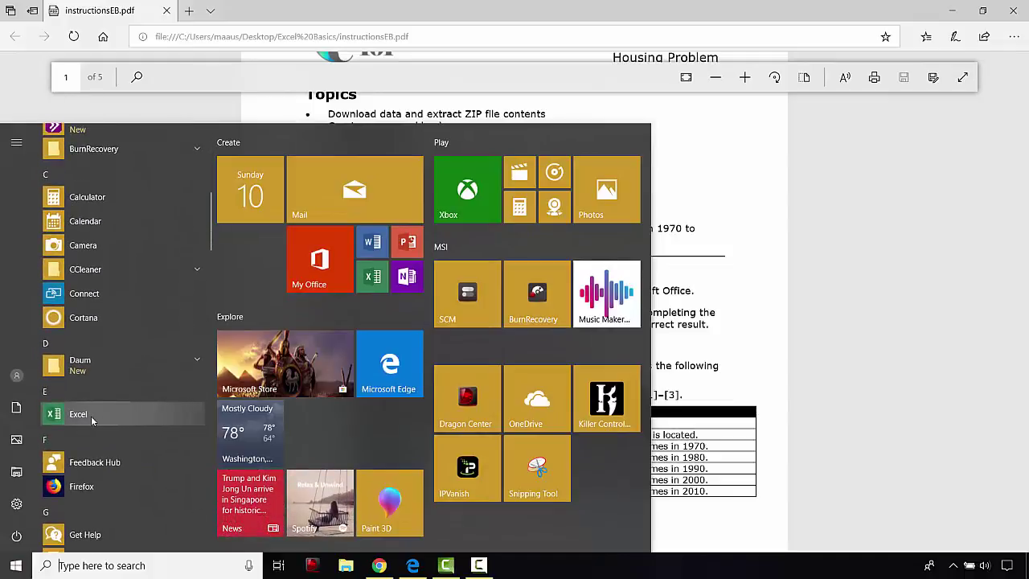
{"action": "left_click", "coordinate": [78, 415]}
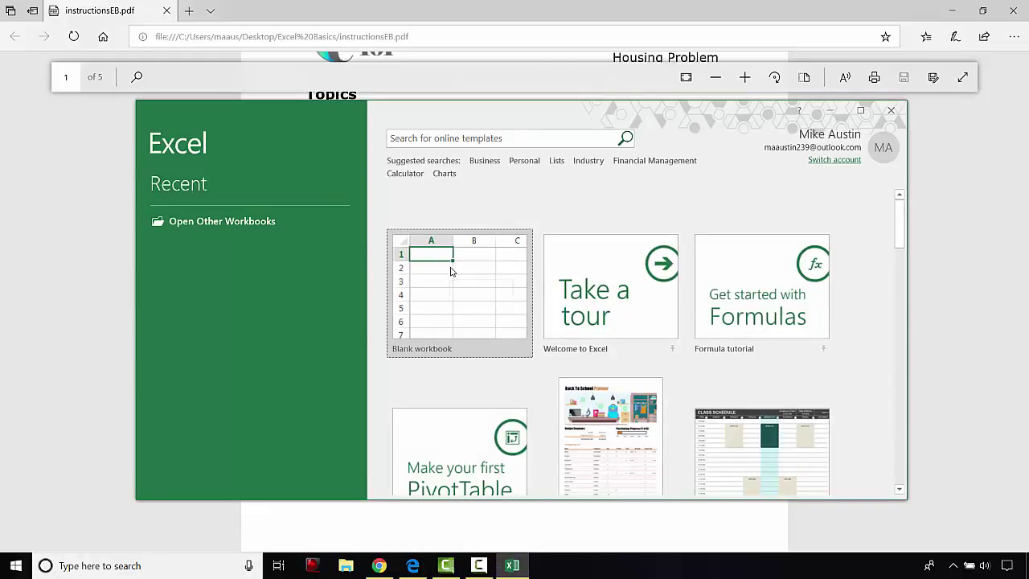
{"action": "left_click", "coordinate": [451, 272]}
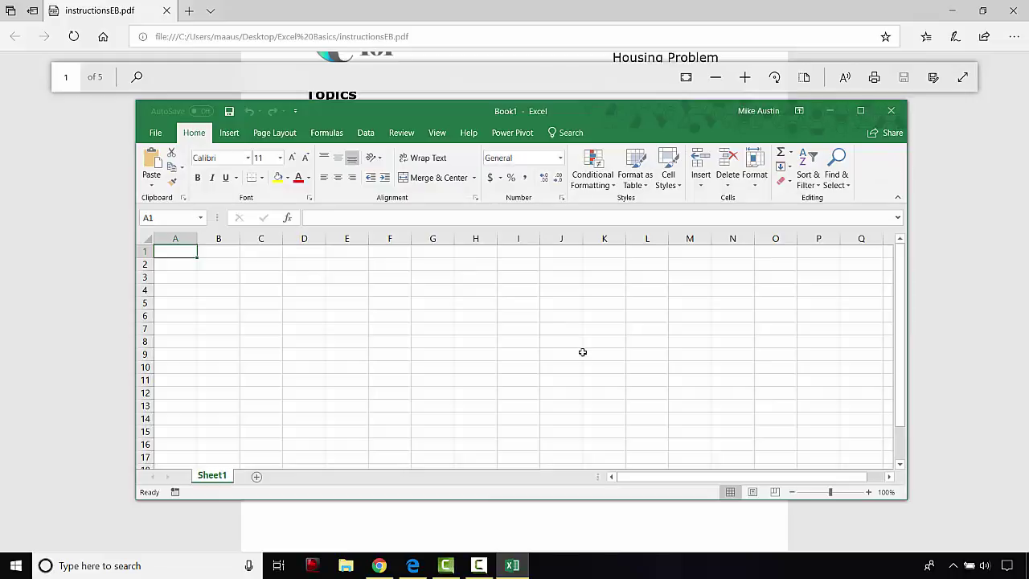
{"action": "left_click", "coordinate": [860, 110]}
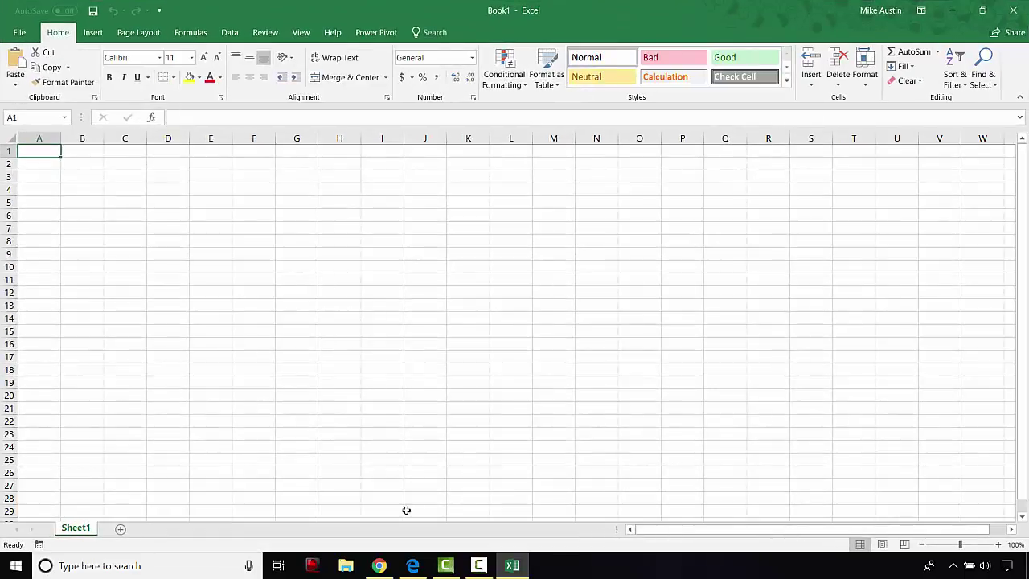
- Consult page 2 of the instructions PDF in Edge, and choose Desktop > Excel Basics in Excel as the workbook's save location
{"action": "left_click", "coordinate": [413, 563]}
{"action": "scroll", "coordinate": [482, 357], "scroll_direction": "down", "scroll_amount": 6}
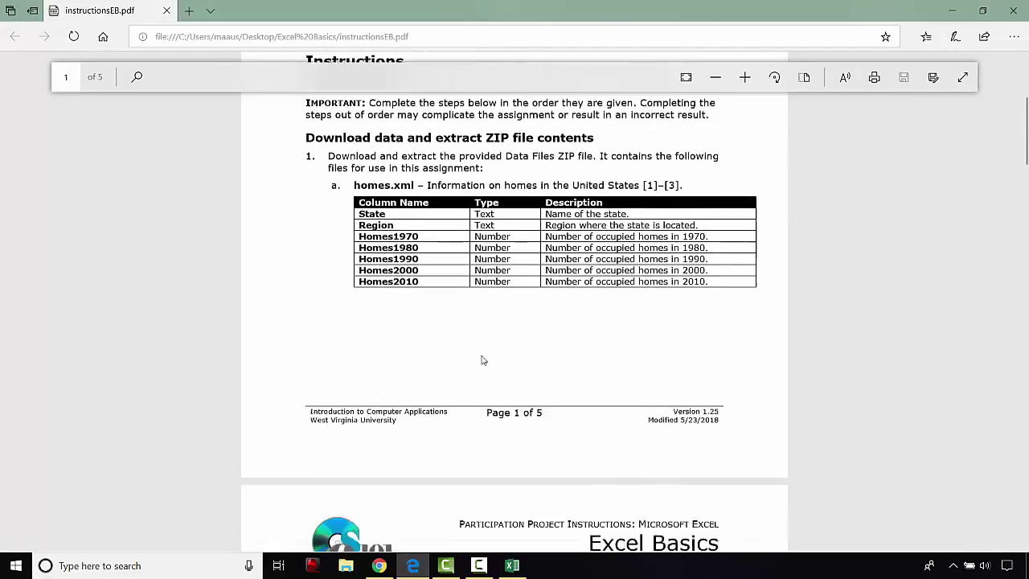
{"action": "scroll", "coordinate": [480, 355], "scroll_direction": "down", "scroll_amount": 10}
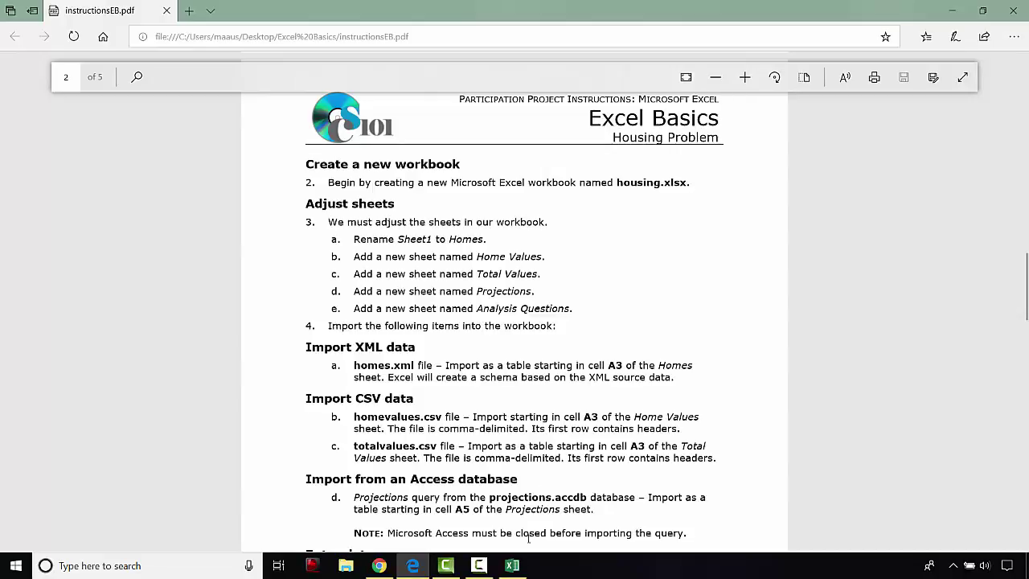
{"action": "left_click", "coordinate": [512, 565]}
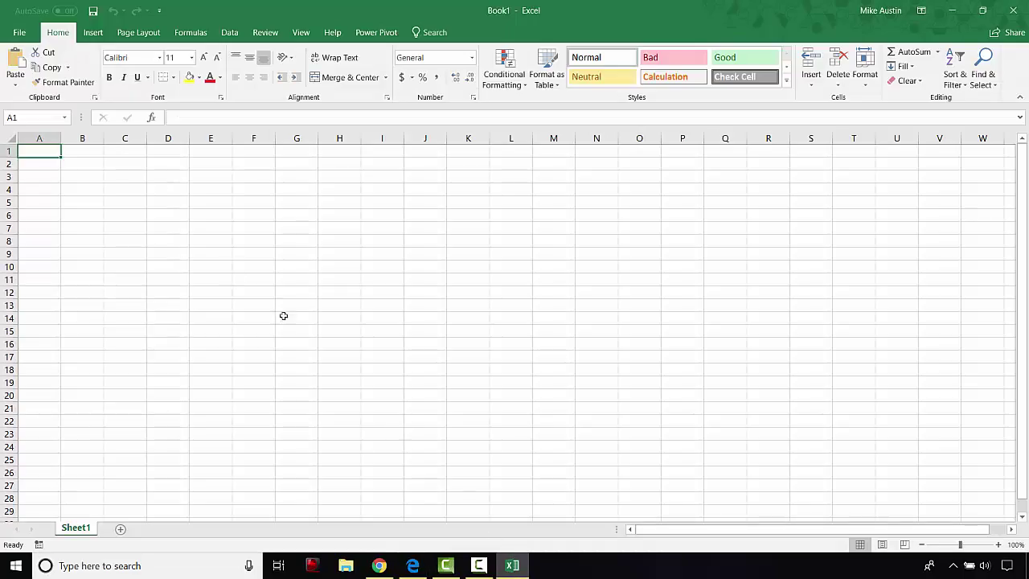
{"action": "left_click", "coordinate": [20, 32]}
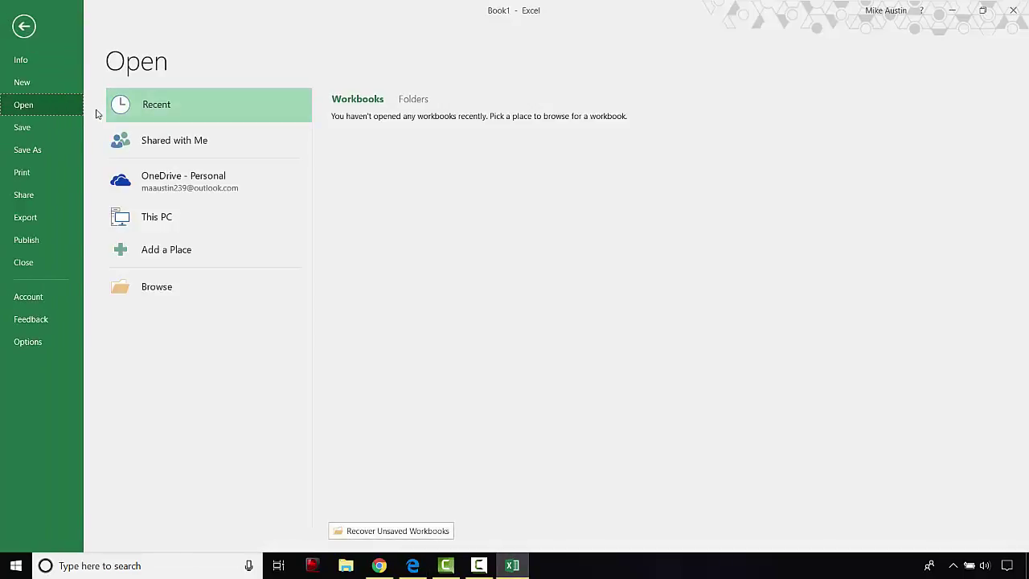
{"action": "left_click", "coordinate": [56, 152]}
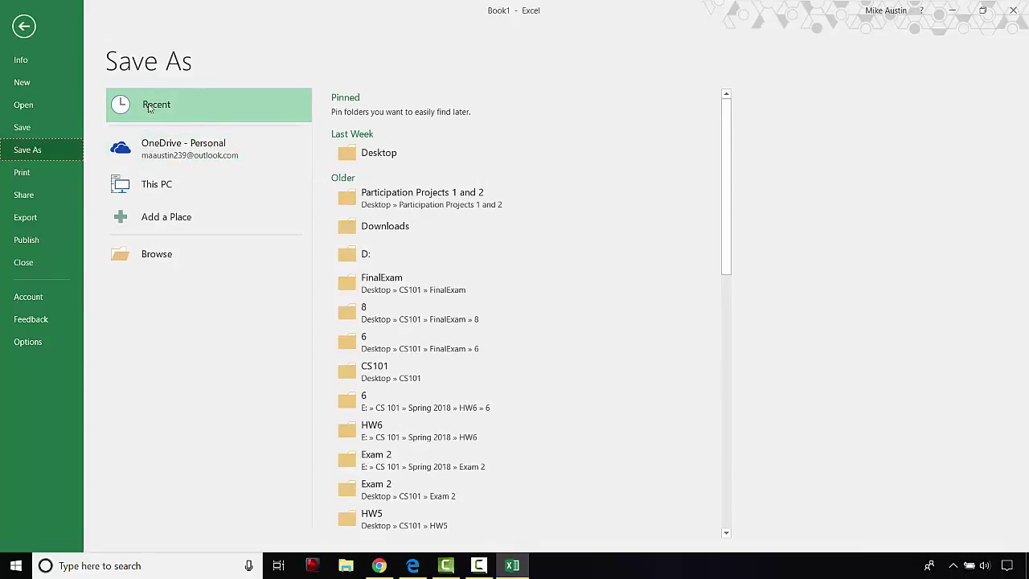
{"action": "left_click", "coordinate": [141, 187]}
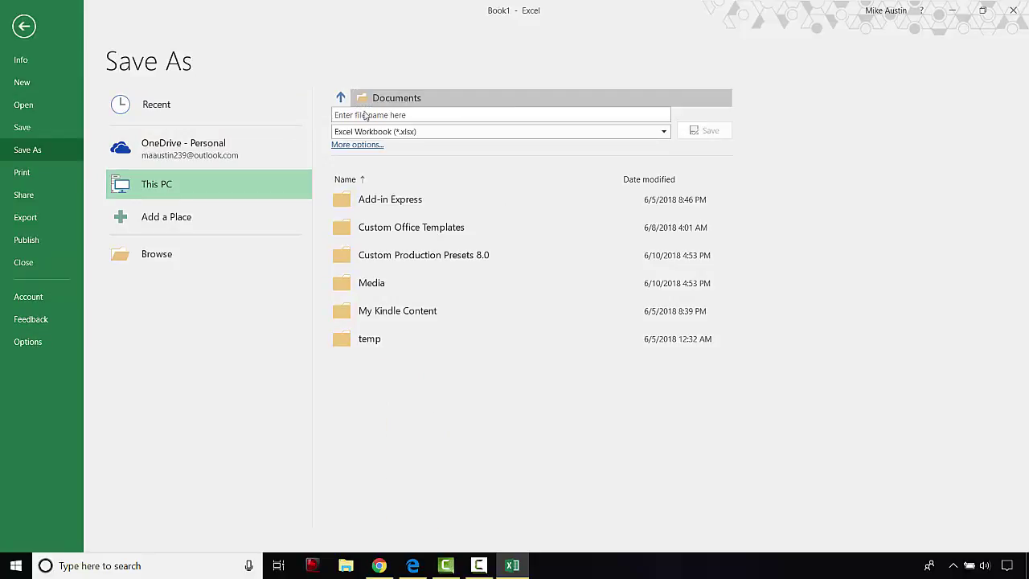
{"action": "left_click", "coordinate": [357, 102]}
{"action": "scroll", "coordinate": [56, 120], "scroll_direction": "down", "scroll_amount": 3}
{"action": "left_click", "coordinate": [63, 111]}
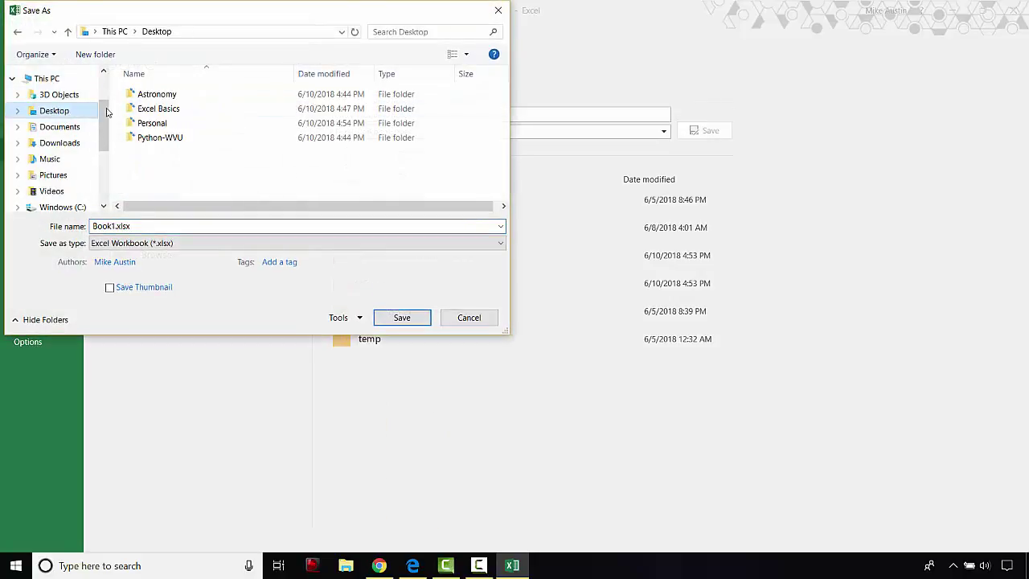
{"action": "double_click", "coordinate": [161, 109]}
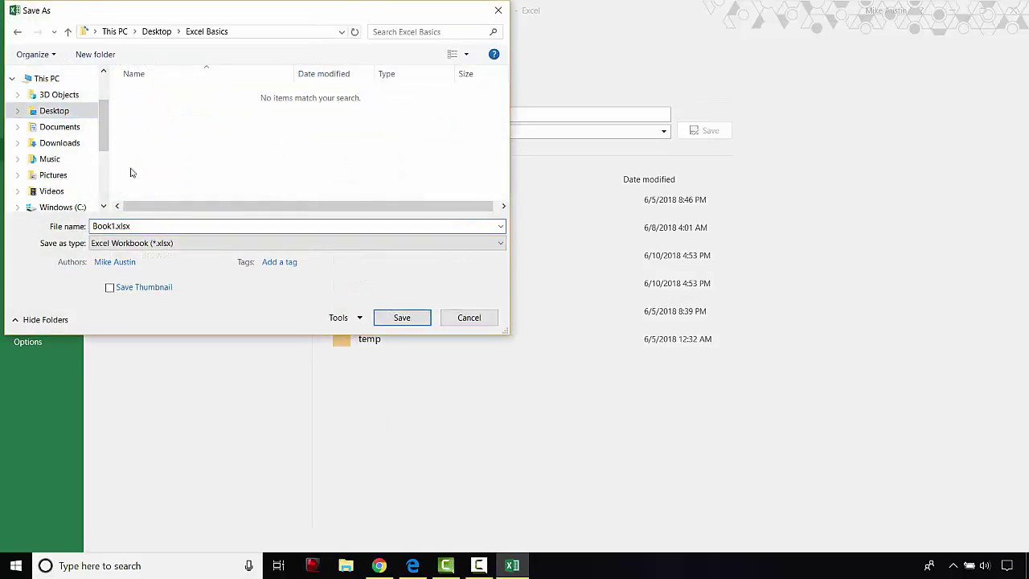
- Change the file name to housing.xlsx and save the workbook in the Excel Basics folder
{"action": "left_click", "coordinate": [113, 225]}
{"action": "left_click", "coordinate": [114, 226]}
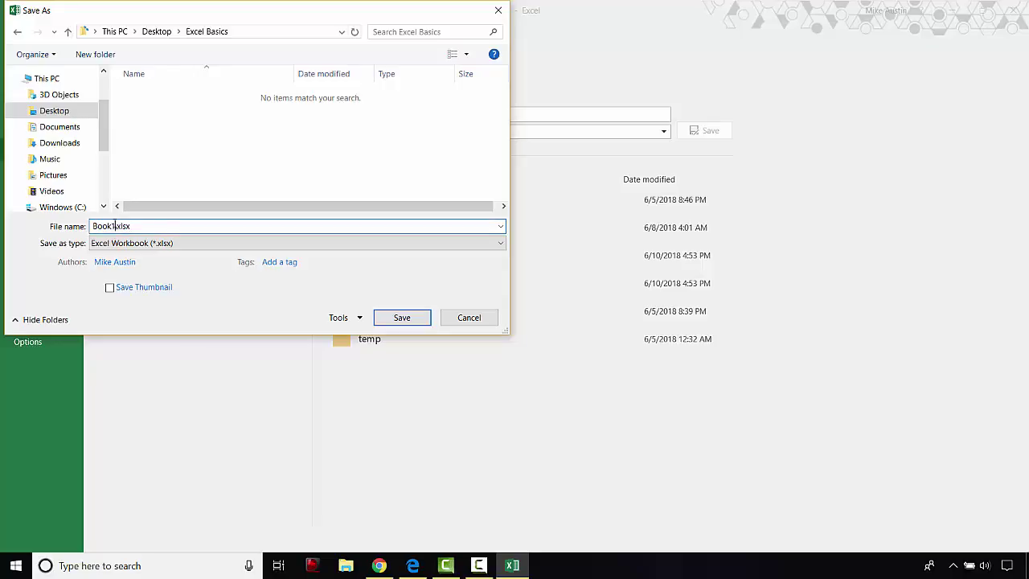
{"action": "key", "text": "BackSpace"}
{"action": "key", "text": "BackSpace"}
{"action": "key", "text": "BackSpace"}
{"action": "key", "text": "BackSpace"}
{"action": "key", "text": "BackSpace"}
{"action": "type", "text": "housing"}
{"action": "left_click", "coordinate": [402, 318]}
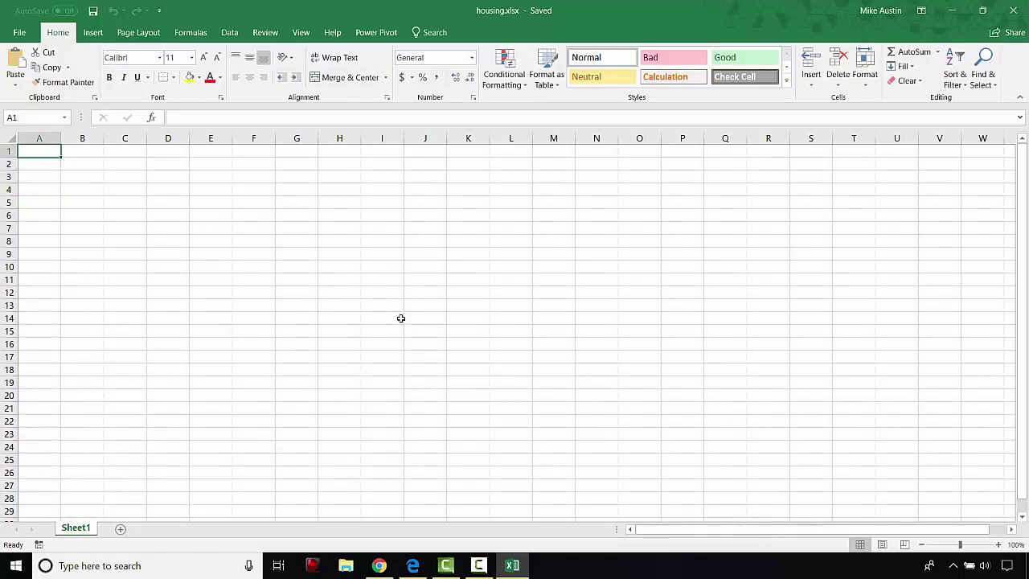
- Check the Adjust sheets instructions in the PDF in Edge, and rename Sheet1 to Homes in Excel
{"action": "left_click", "coordinate": [412, 565]}
{"action": "scroll", "coordinate": [244, 213], "scroll_direction": "down", "scroll_amount": 2}
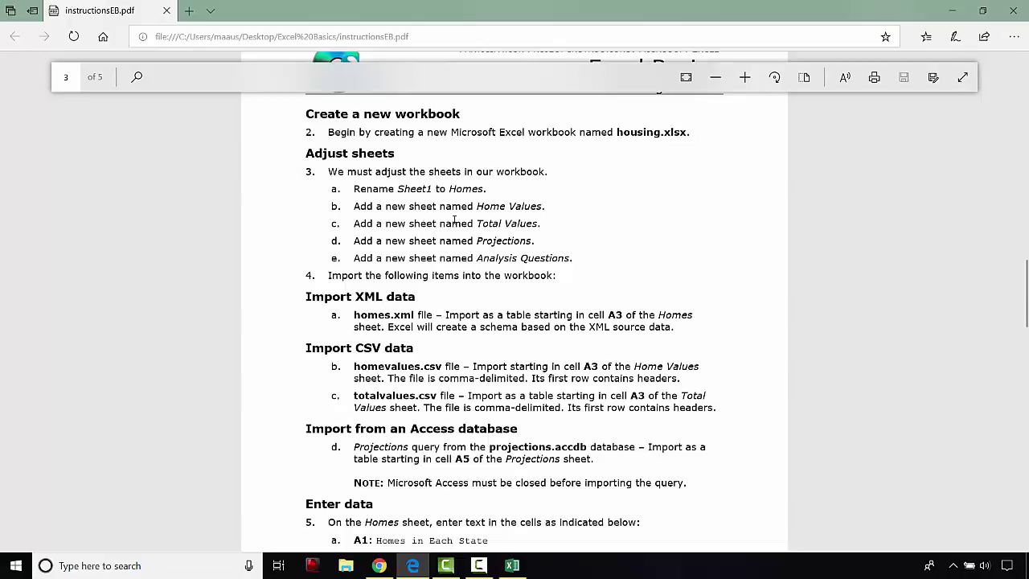
{"action": "left_click", "coordinate": [515, 567]}
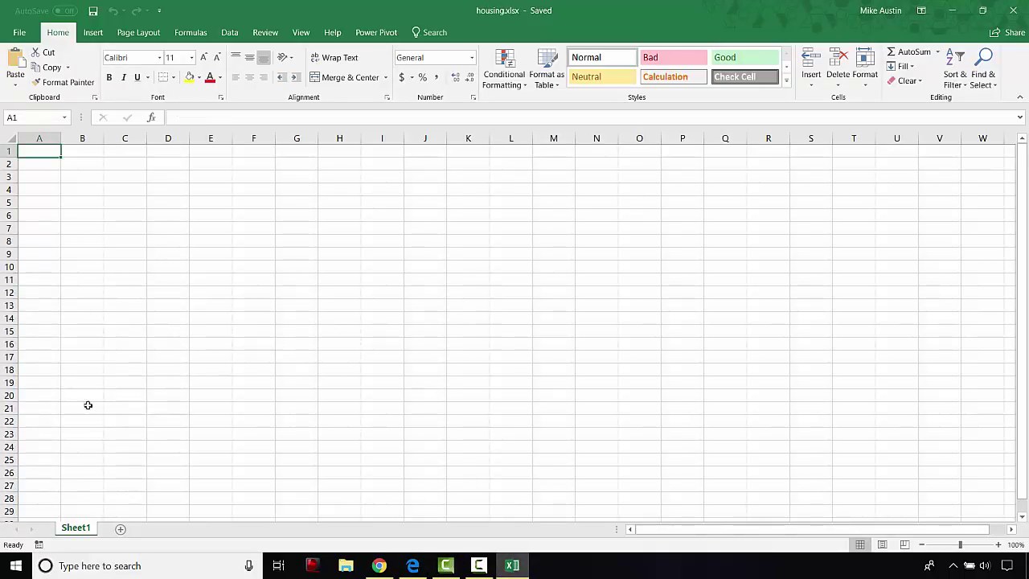
{"action": "right_click", "coordinate": [76, 530]}
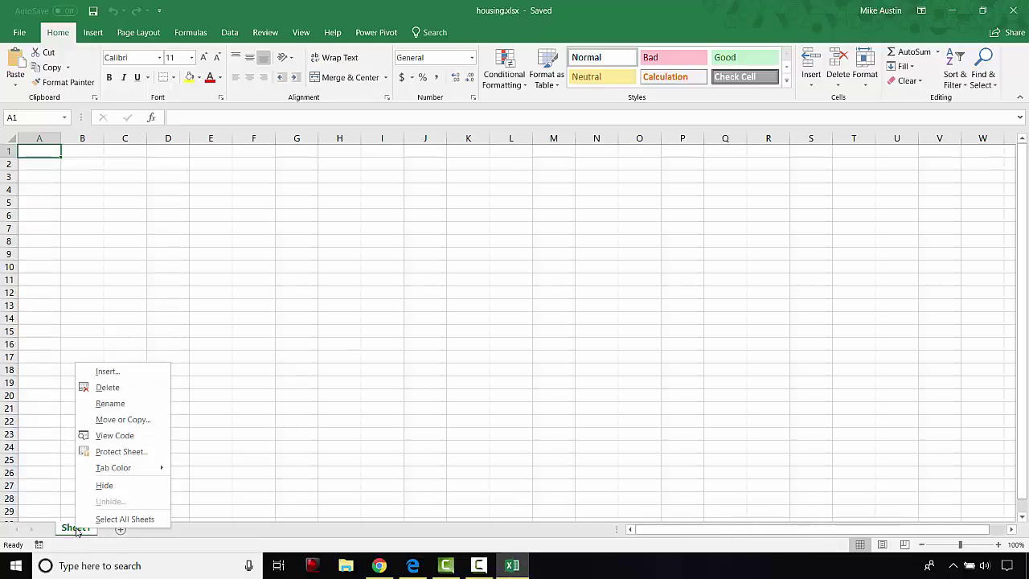
{"action": "left_click", "coordinate": [101, 404]}
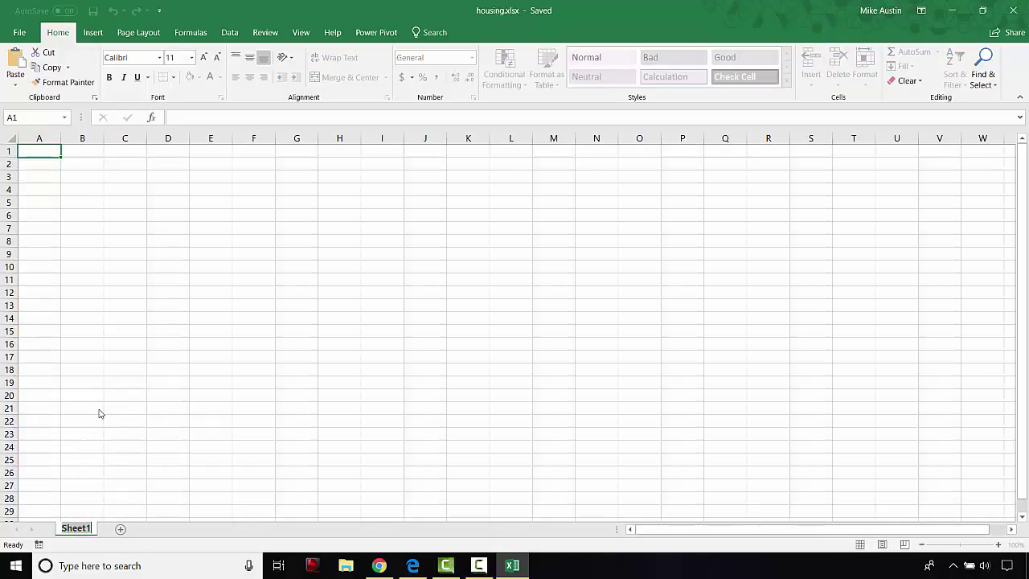
{"action": "type", "text": "Homes"}
{"action": "key", "text": "Return"}
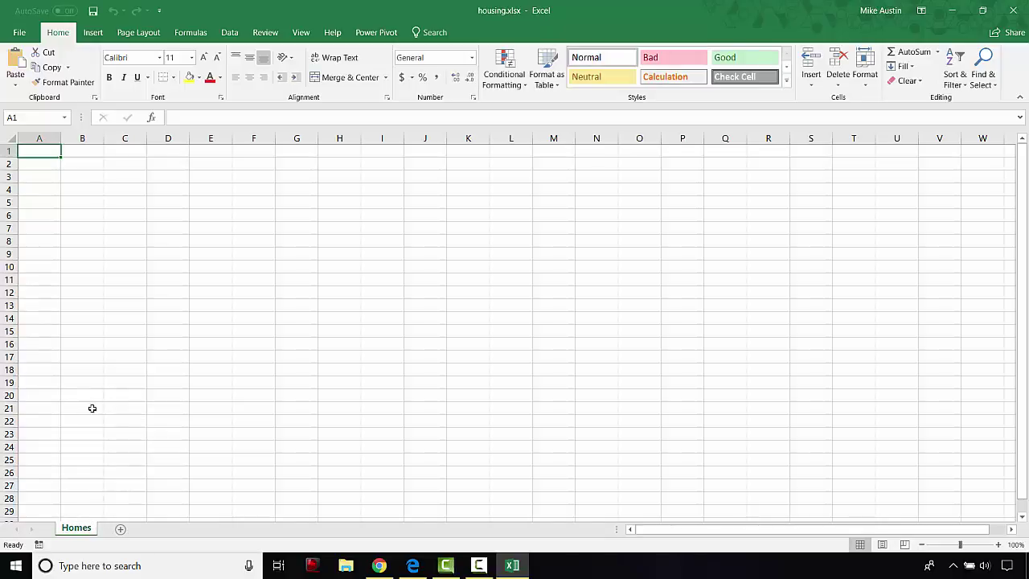
- Add a new sheet after Homes and copy the name Home Values from the instructions PDF in Edge
{"action": "left_click", "coordinate": [121, 530]}
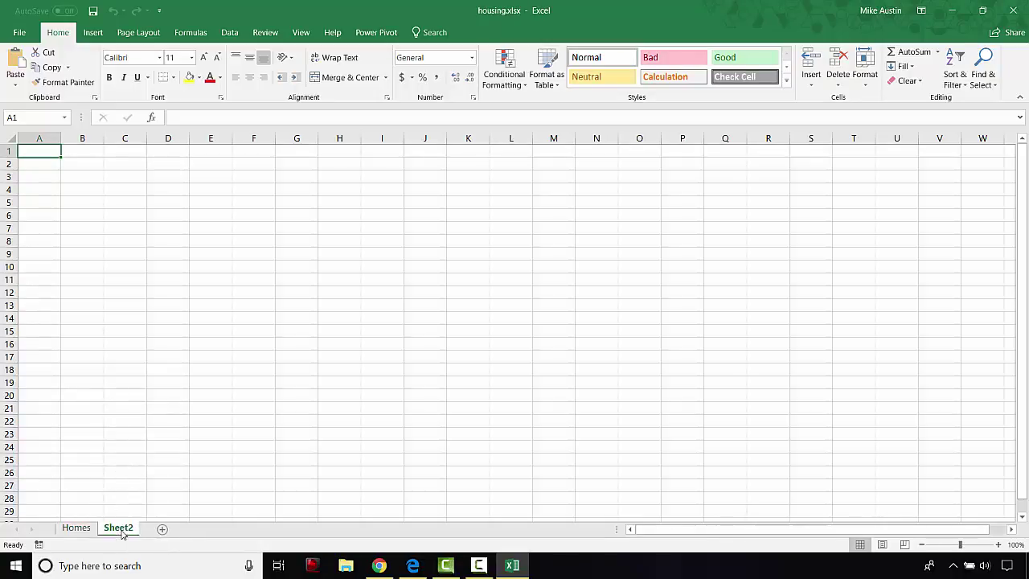
{"action": "right_click", "coordinate": [122, 532]}
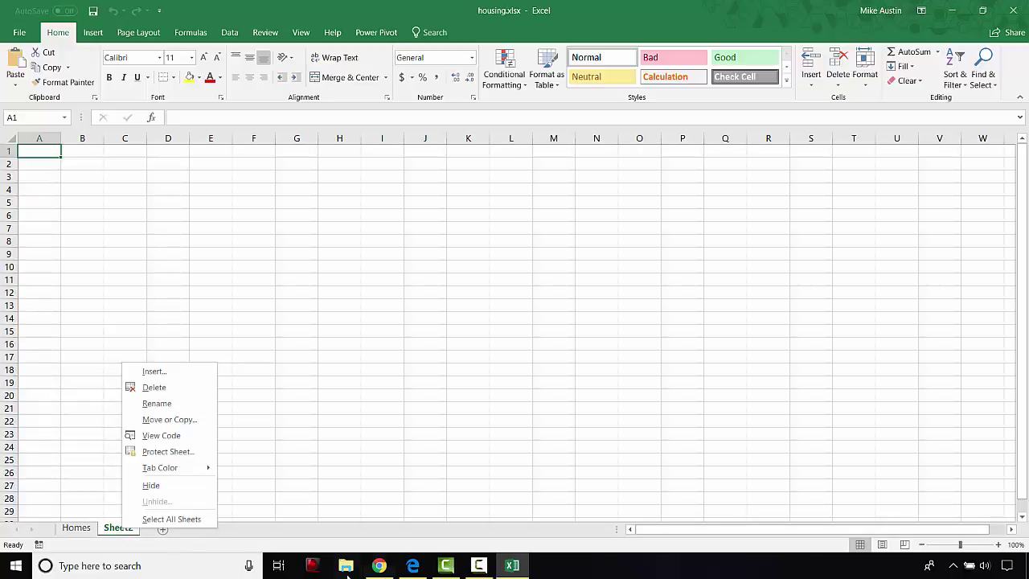
{"action": "left_click", "coordinate": [412, 565]}
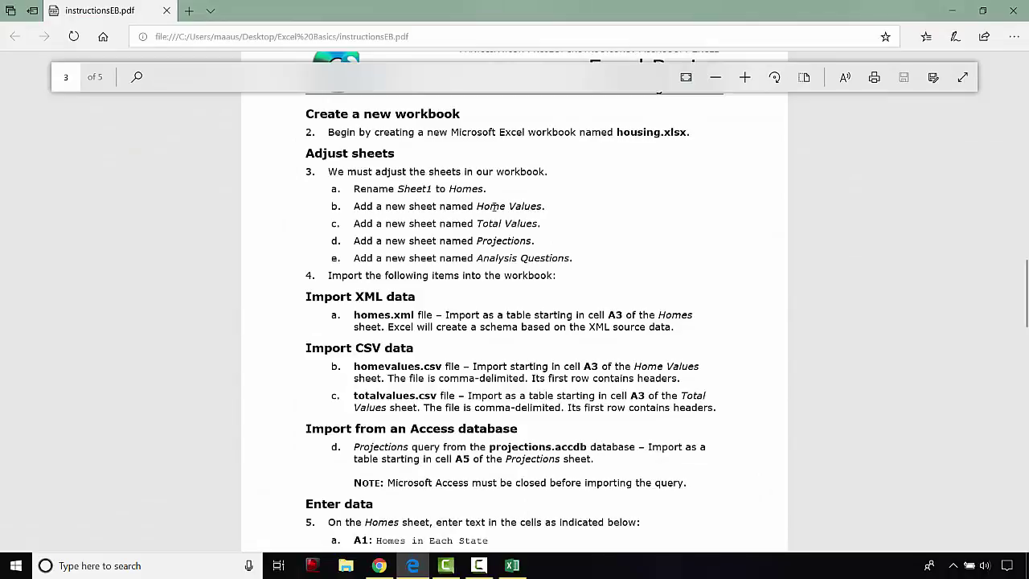
{"action": "left_click_drag", "start_coordinate": [477, 206], "coordinate": [530, 206]}
{"action": "right_click", "coordinate": [530, 205]}
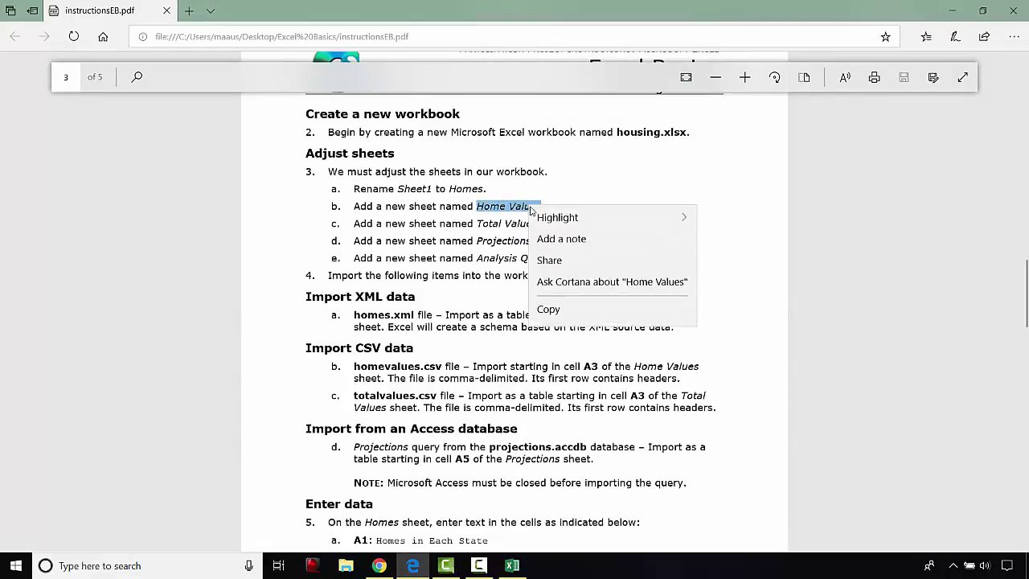
{"action": "left_click", "coordinate": [552, 309]}
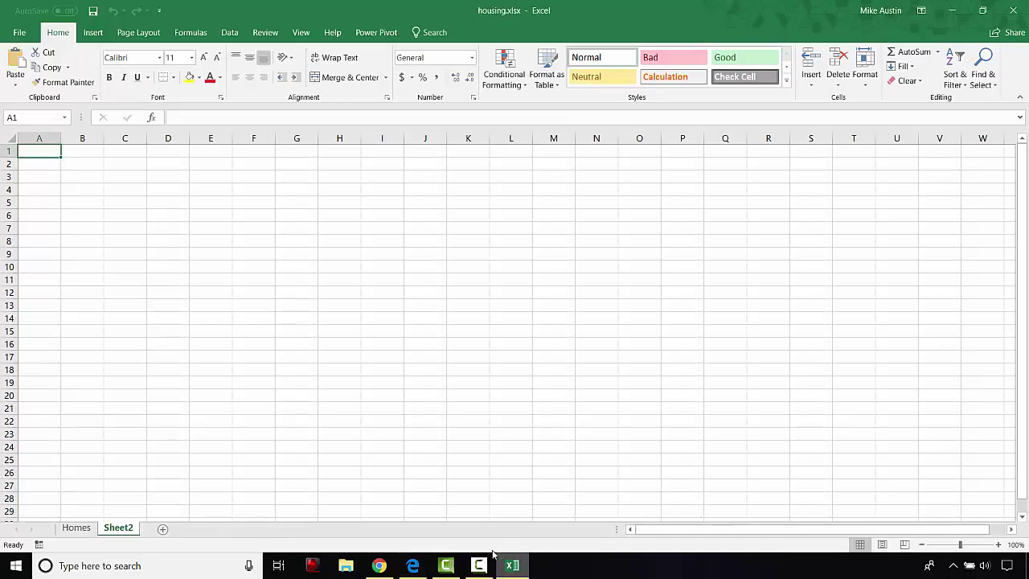
- Return to Excel and rename Sheet2 to Home Values
{"action": "left_click", "coordinate": [512, 565]}
{"action": "right_click", "coordinate": [127, 530]}
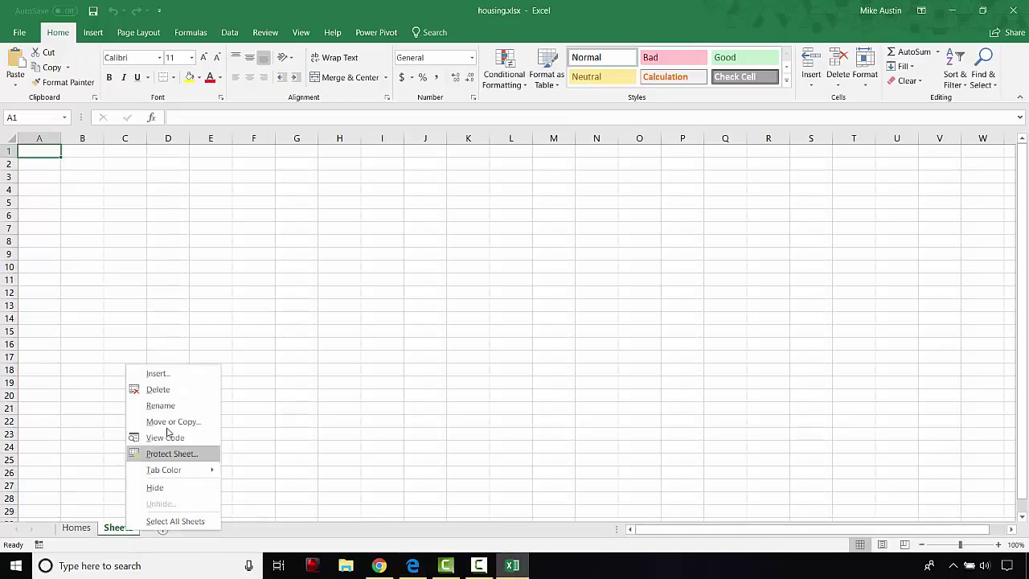
{"action": "left_click", "coordinate": [162, 406]}
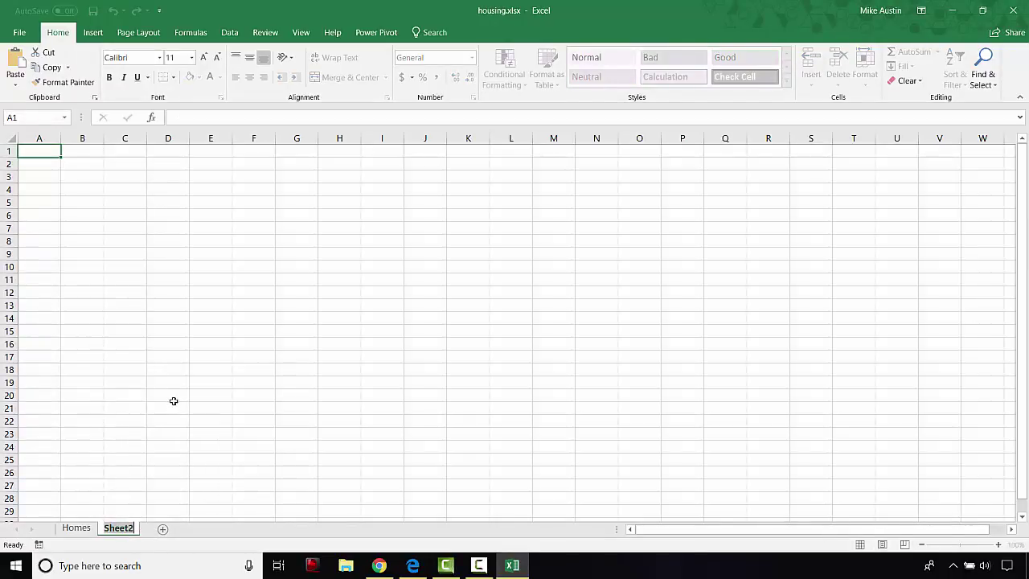
{"action": "key", "text": "Return"}
{"action": "type", "text": "Home Values"}
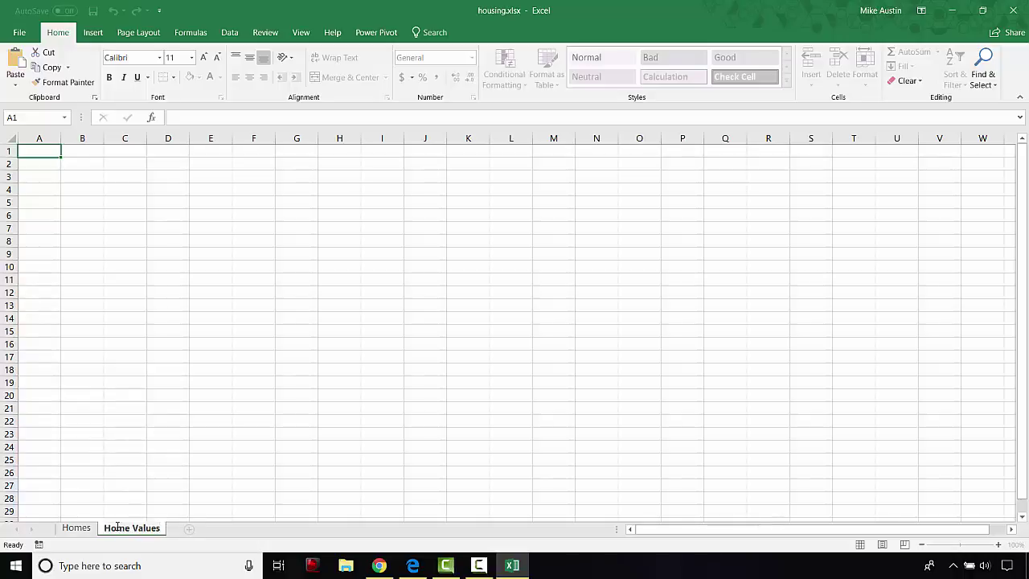
{"action": "key", "text": "Return"}
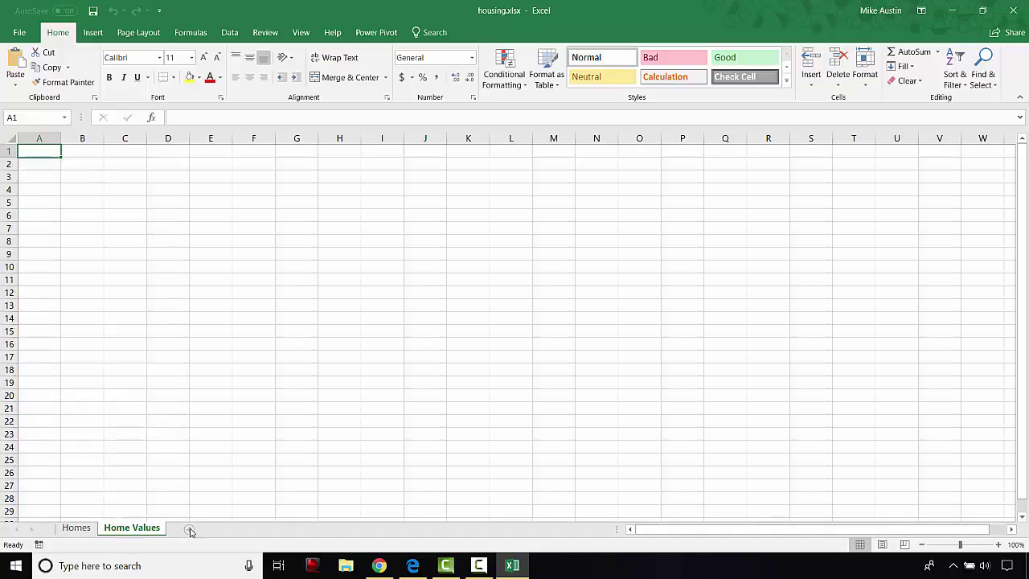
- Check the name of the third sheet, Total Values, in the instructions PDF in Edge
{"action": "left_click", "coordinate": [412, 566]}
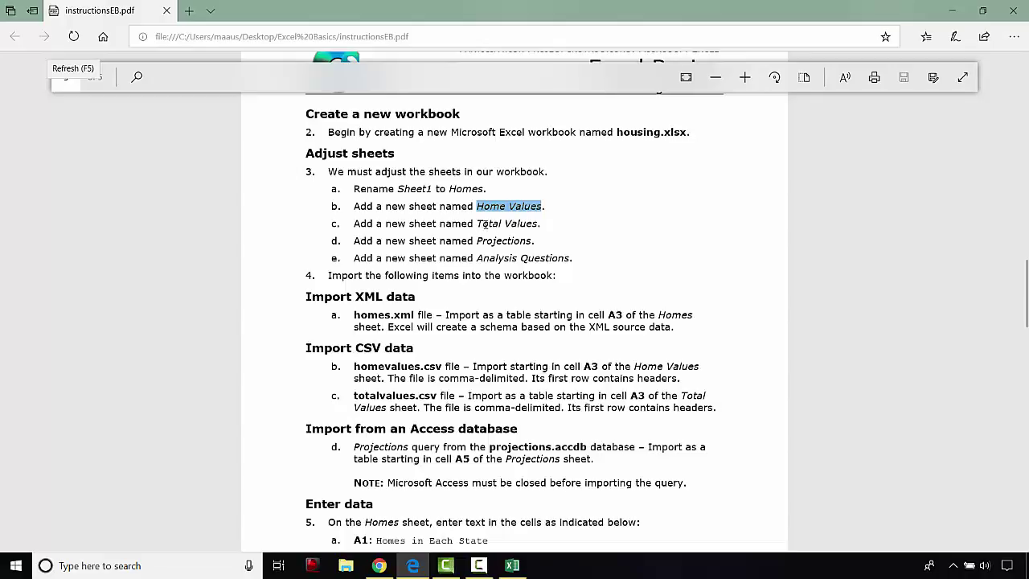
{"action": "left_click_drag", "start_coordinate": [478, 223], "coordinate": [538, 225]}
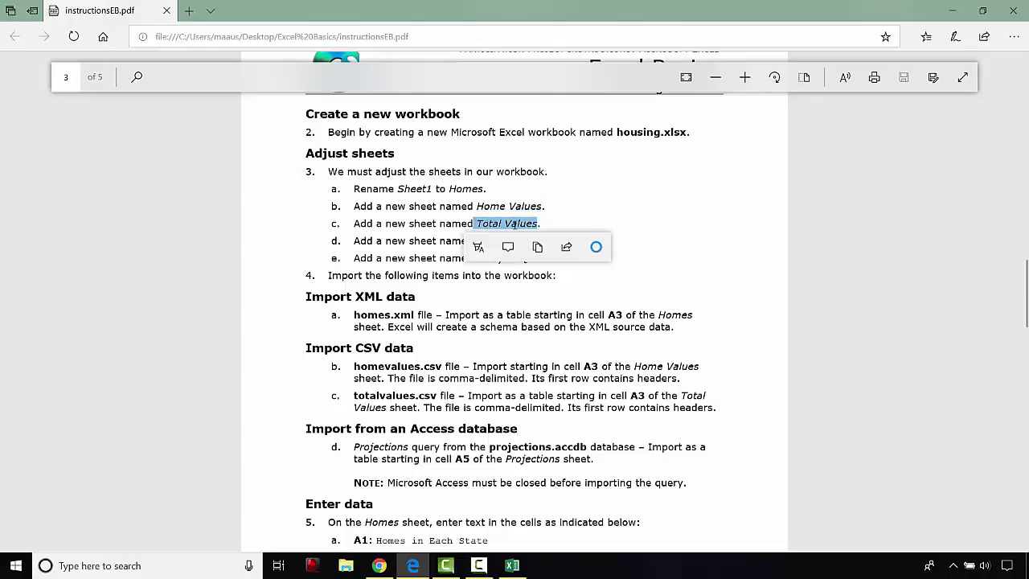
{"action": "left_click", "coordinate": [490, 225]}
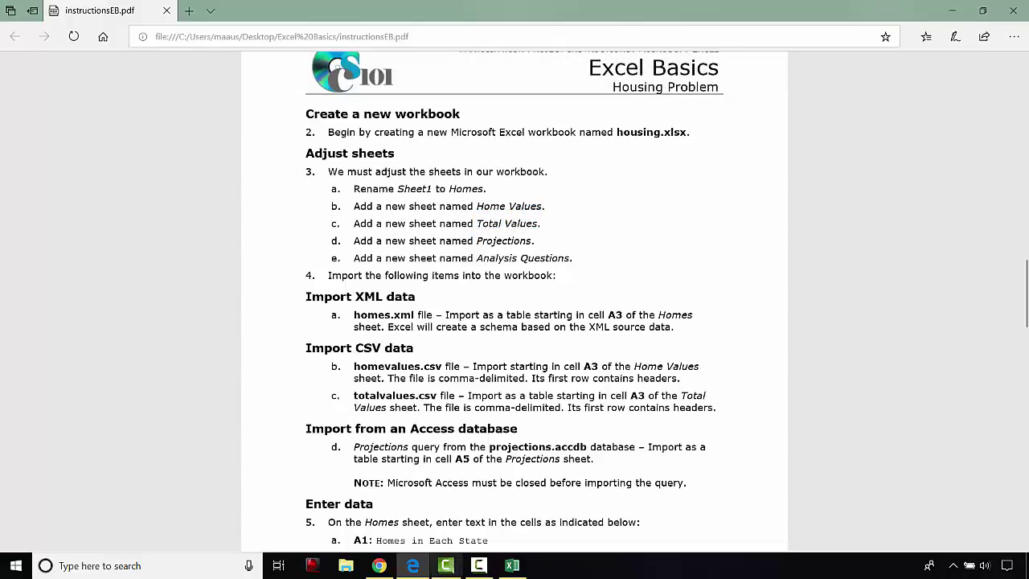
- Return to Excel, add a new sheet after Home Values and name it Total Values
{"action": "left_click", "coordinate": [513, 568]}
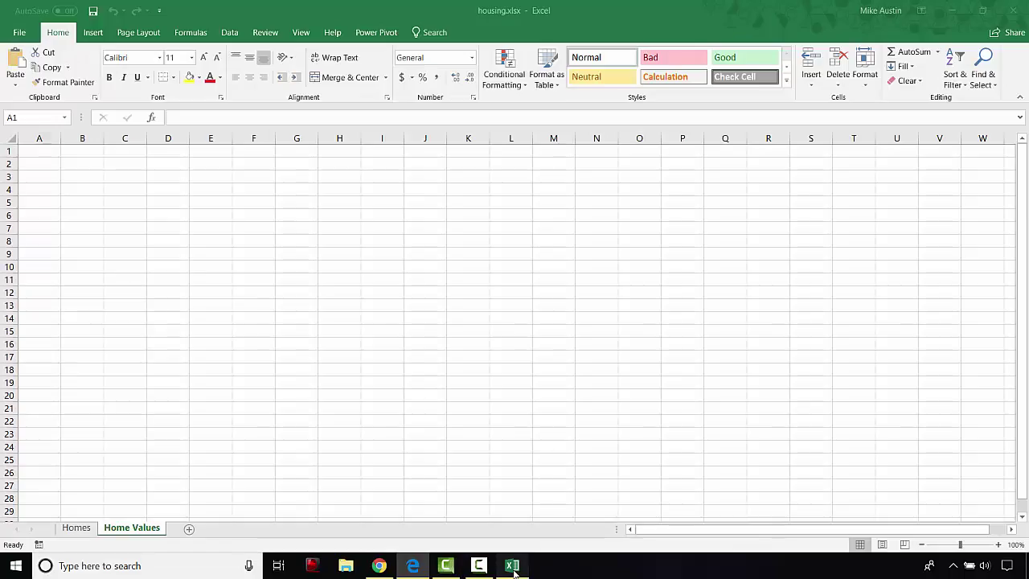
{"action": "left_click", "coordinate": [189, 529]}
{"action": "right_click", "coordinate": [191, 529]}
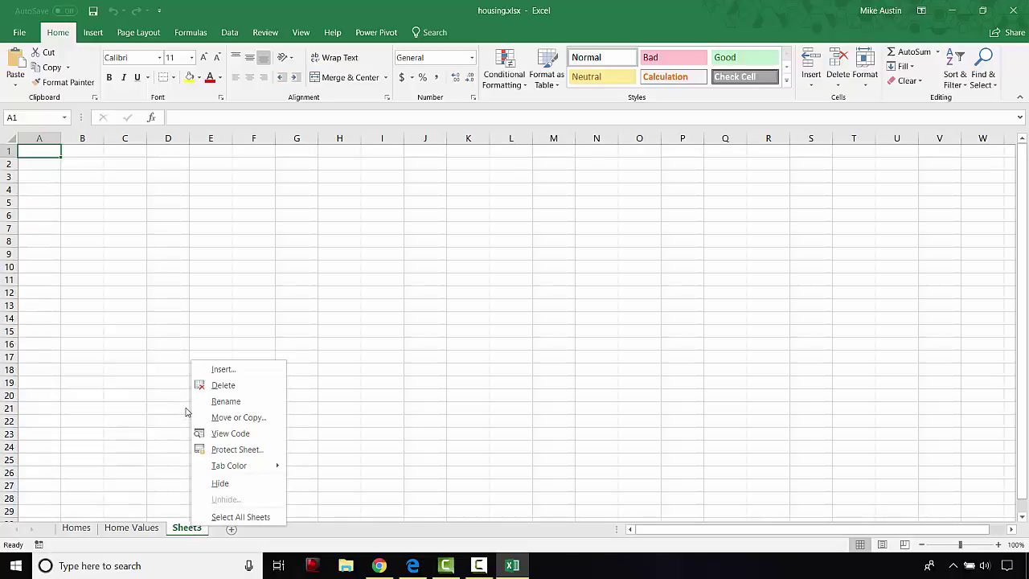
{"action": "left_click", "coordinate": [223, 401]}
{"action": "type", "text": "T"}
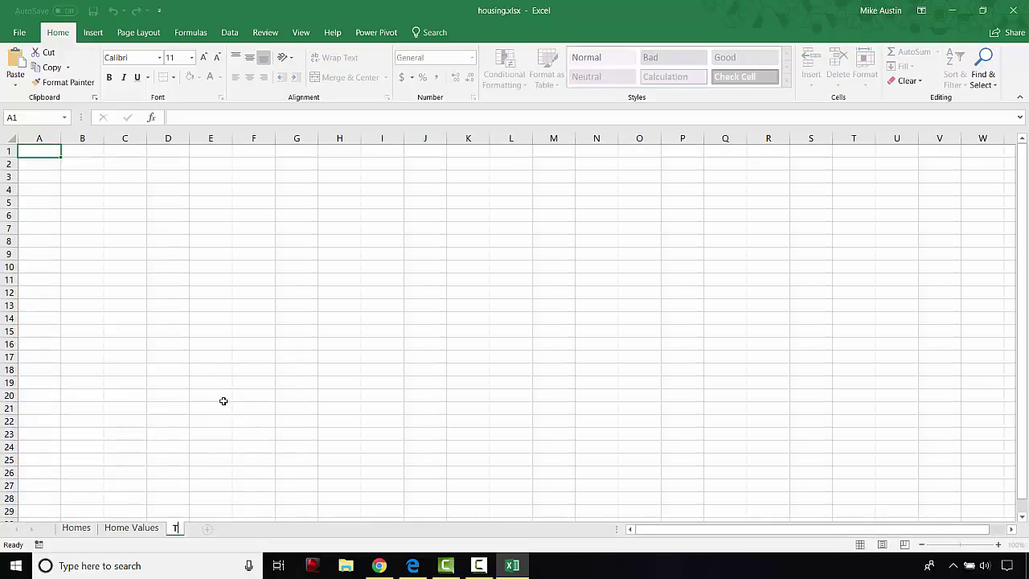
{"action": "type", "text": "otal Values"}
{"action": "key", "text": "Return"}
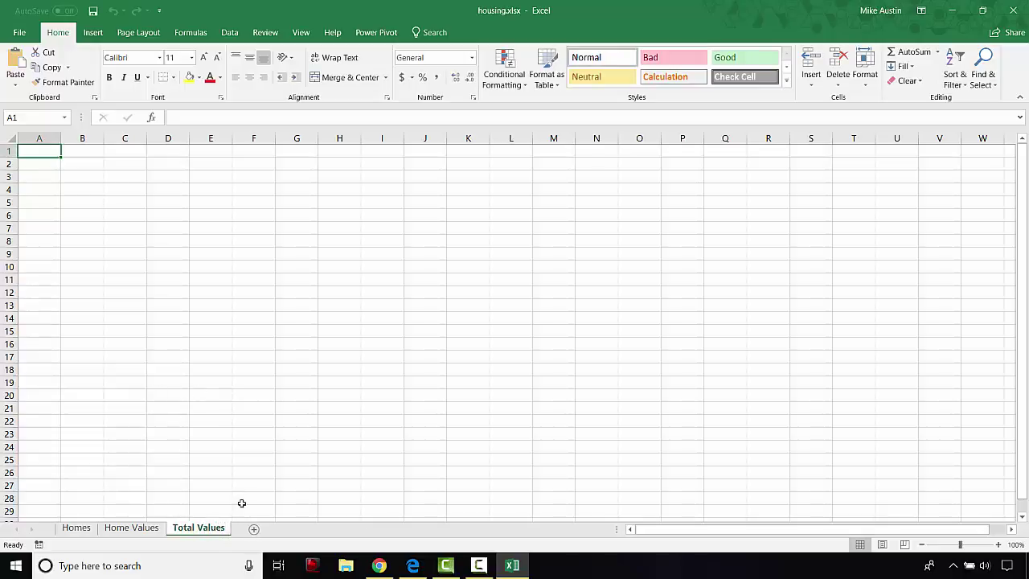
- Add a new sheet after Total Values and name it Projections
{"action": "left_click", "coordinate": [254, 528]}
{"action": "right_click", "coordinate": [257, 531]}
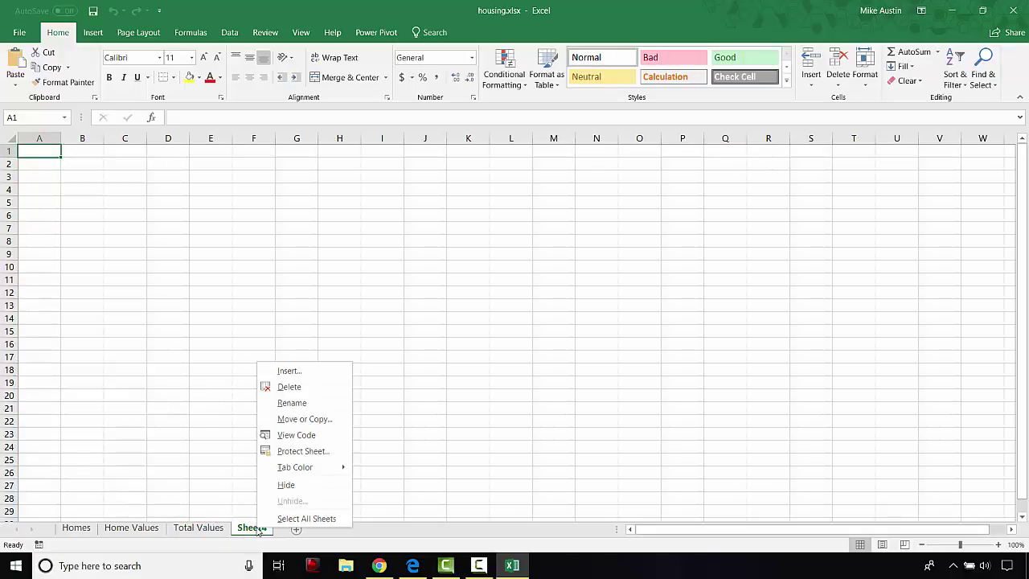
{"action": "left_click", "coordinate": [299, 403]}
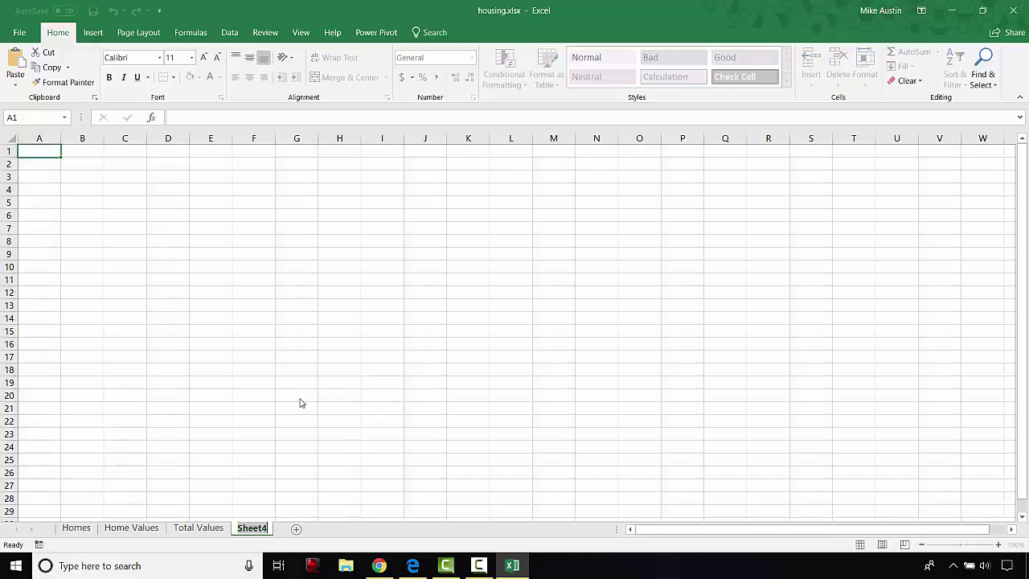
{"action": "type", "text": "Projections"}
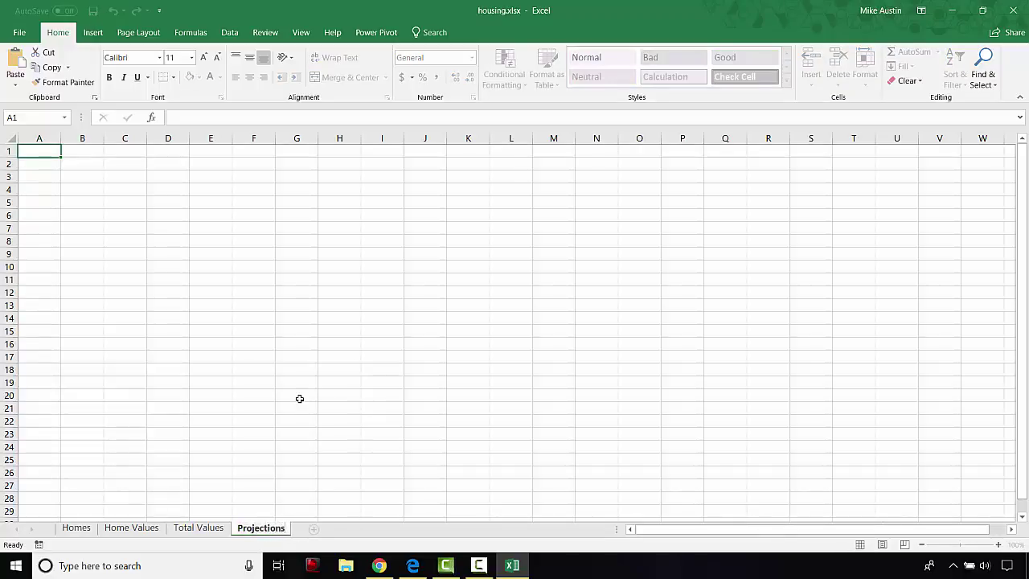
{"action": "key", "text": "Return"}
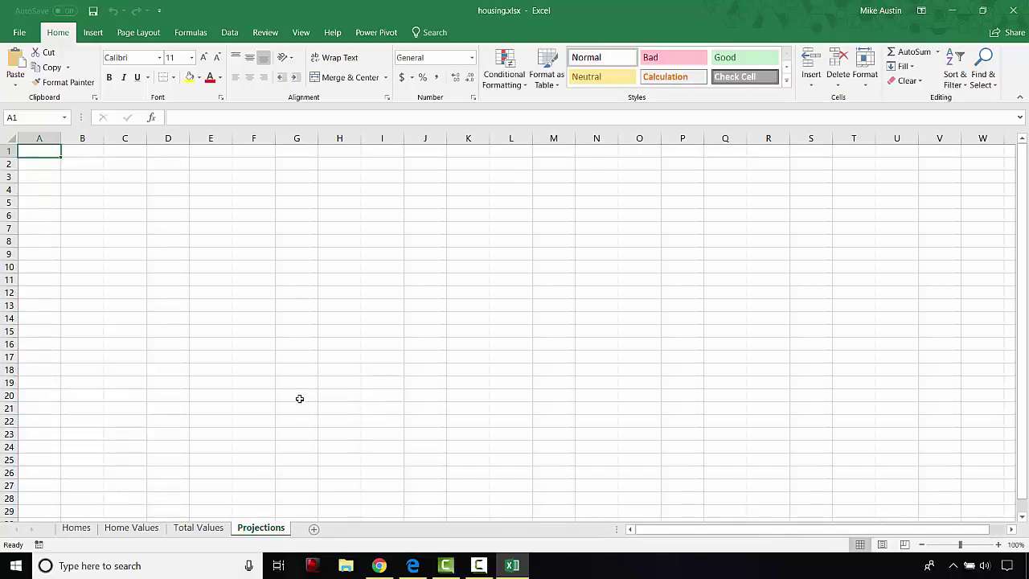
- Check the remaining sheet name in the instructions PDF in Edge, and rename the Projections sheet to Analysis Questions in Excel
{"action": "left_click", "coordinate": [412, 565]}
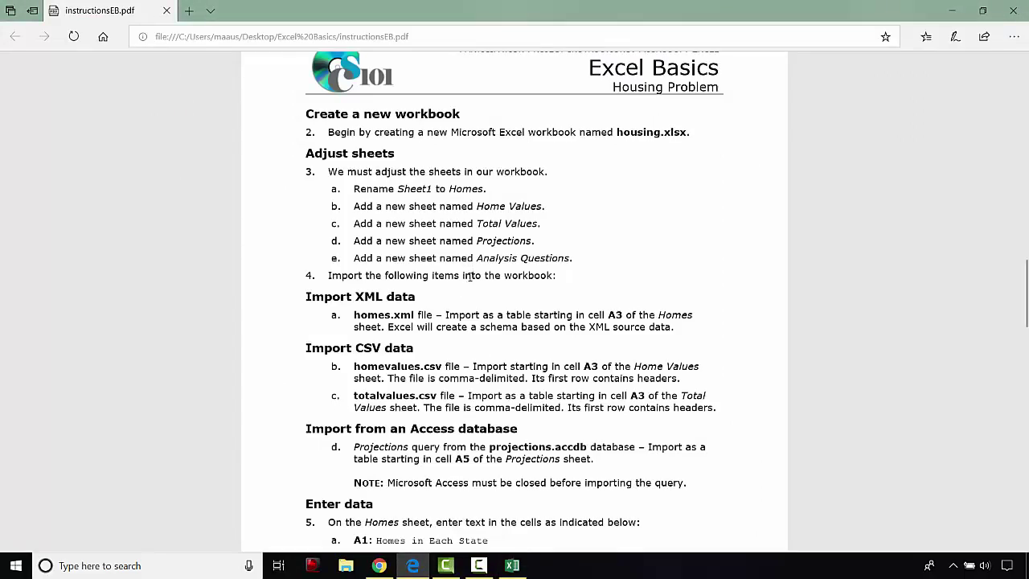
{"action": "left_click", "coordinate": [512, 566]}
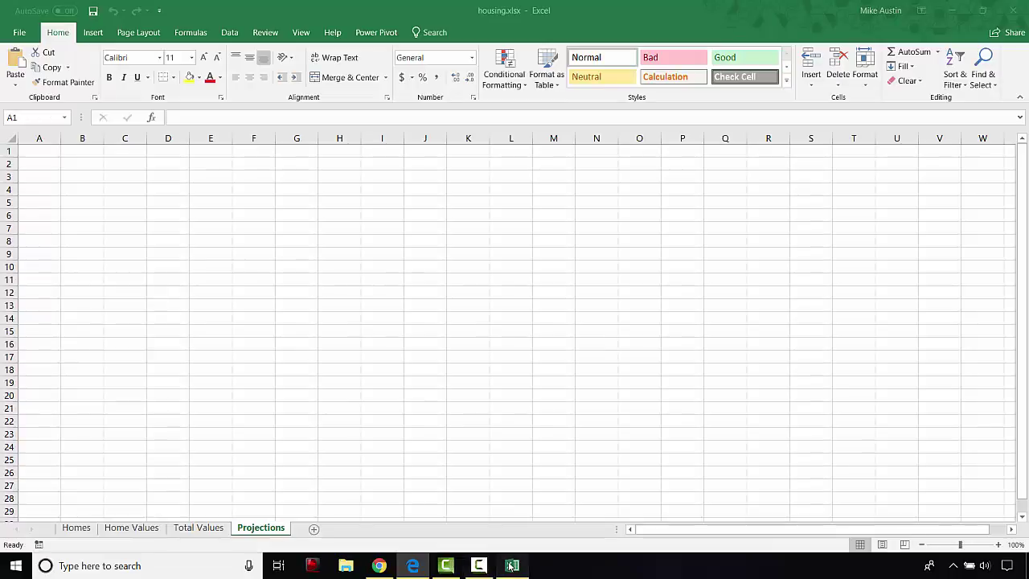
{"action": "right_click", "coordinate": [277, 529]}
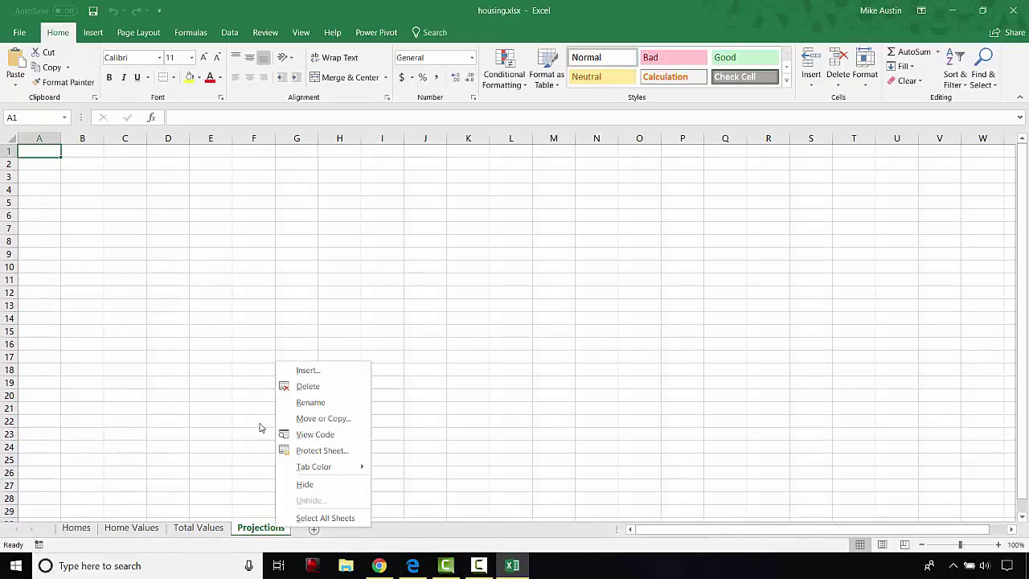
{"action": "left_click", "coordinate": [296, 402]}
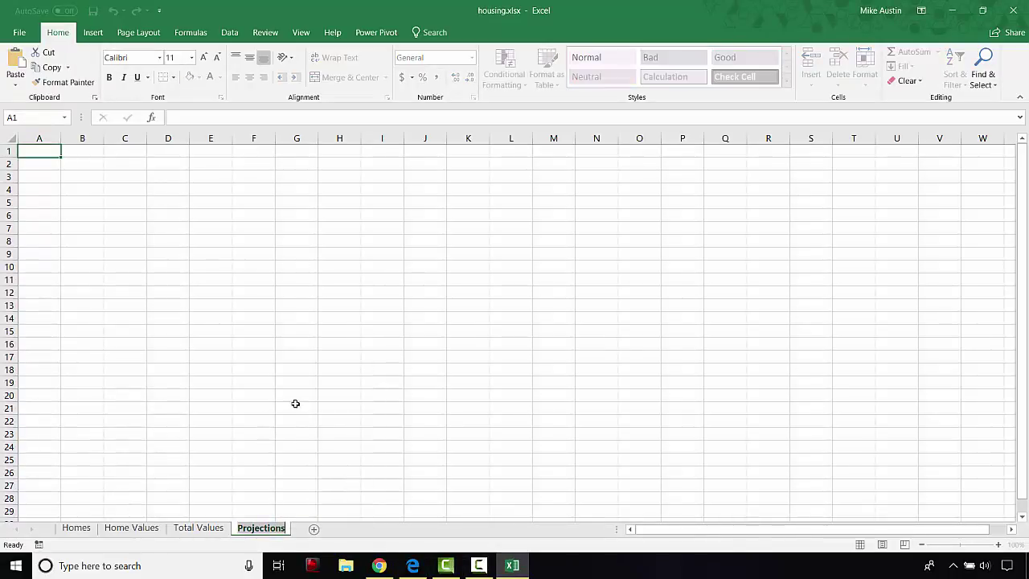
{"action": "type", "text": "Anala"}
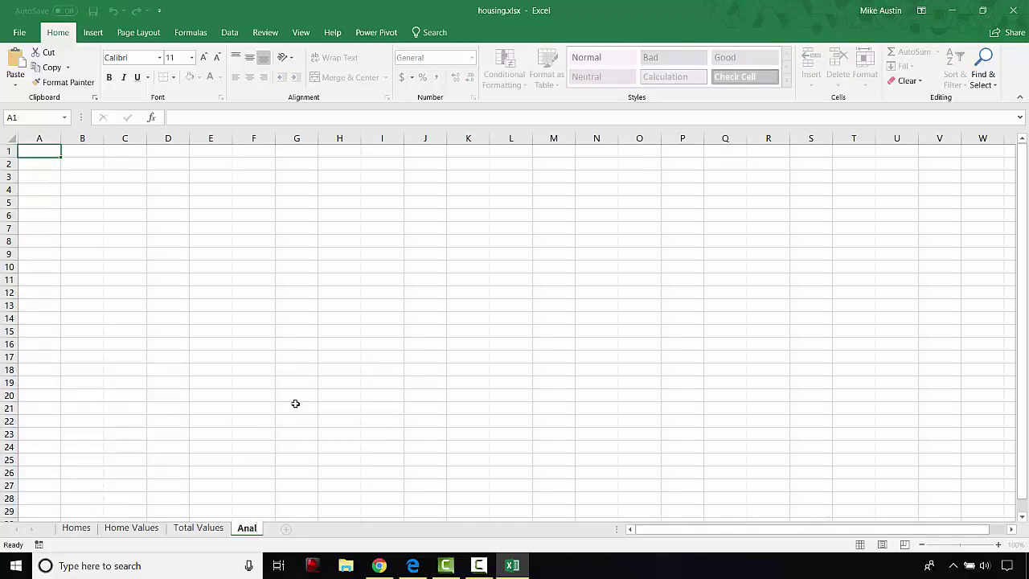
{"action": "type", "text": "ysis Questions"}
{"action": "key", "text": "Return"}
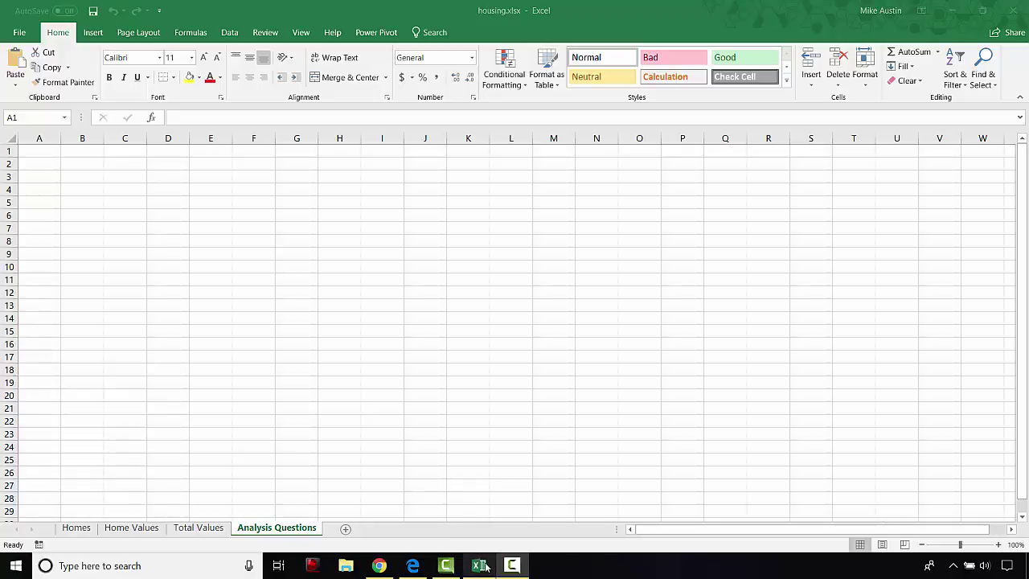
- Read the data import instructions in the PDF in Edge, and select cell A3 of the Homes sheet in Excel
{"action": "left_click", "coordinate": [486, 567]}
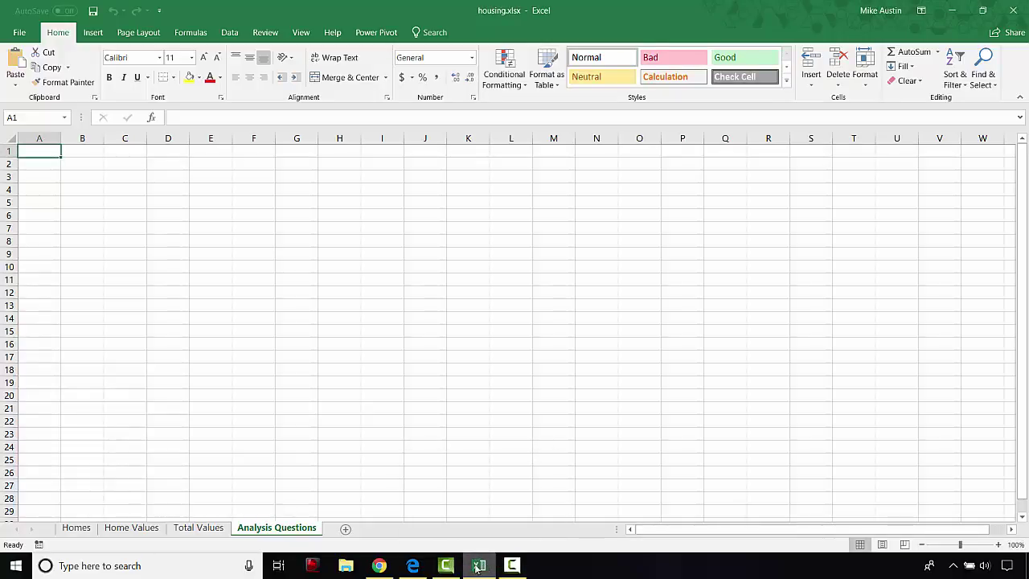
{"action": "left_click", "coordinate": [413, 566]}
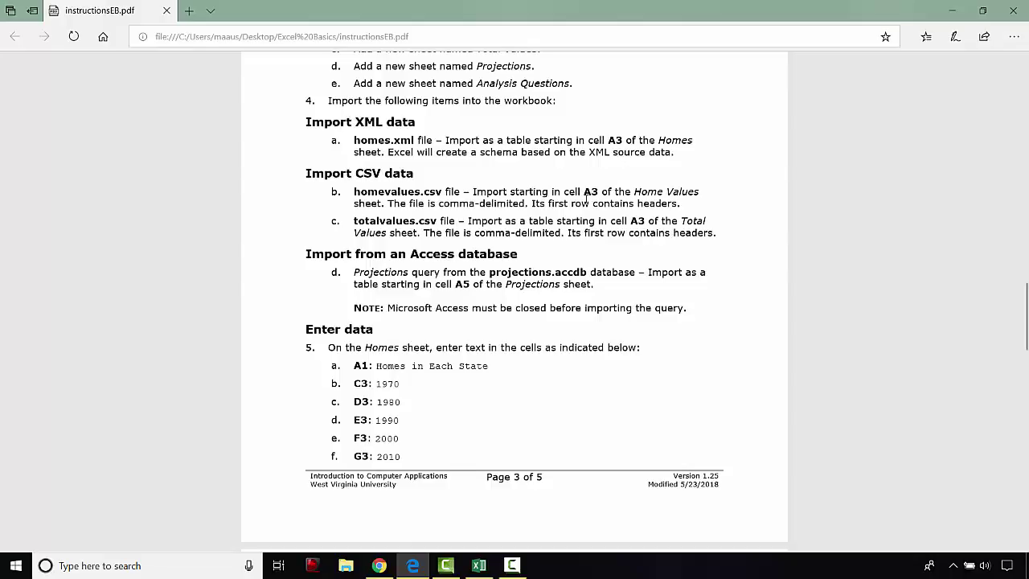
{"action": "left_click", "coordinate": [479, 565]}
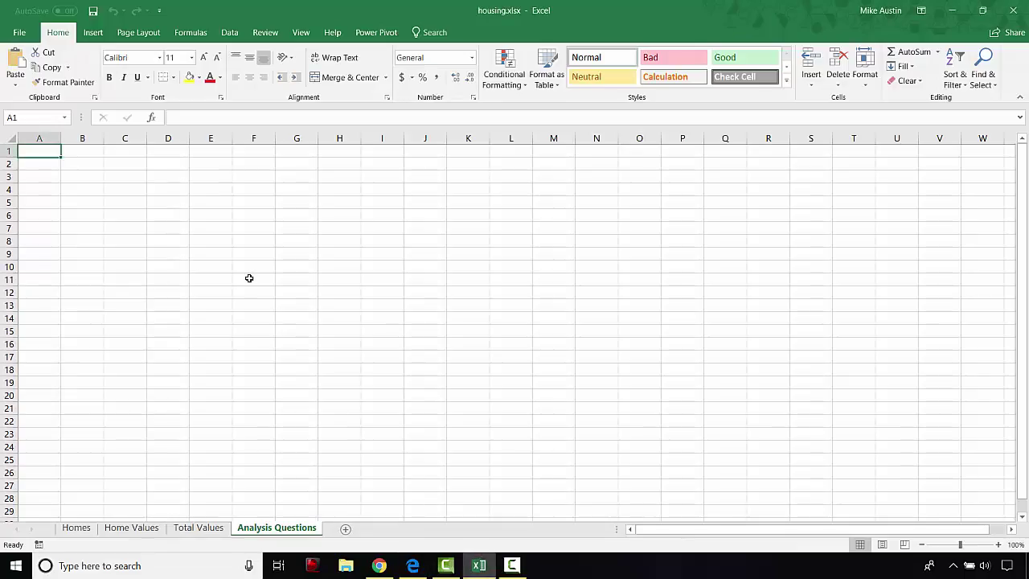
{"action": "left_click", "coordinate": [78, 528]}
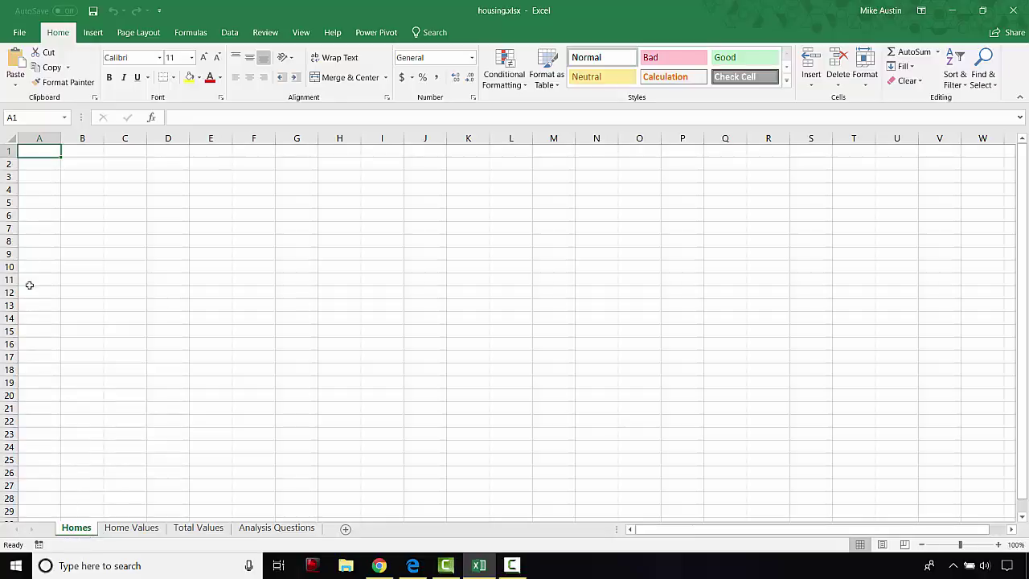
{"action": "left_click", "coordinate": [35, 177]}
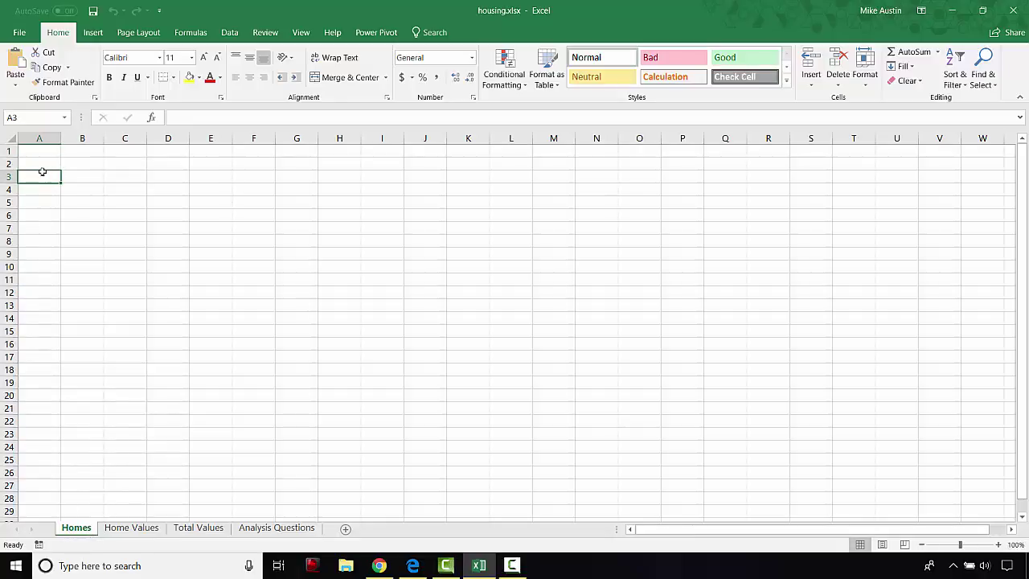
- Recheck the Import XML data instructions in Edge, and start a data import from an XML file in Excel
{"action": "left_click", "coordinate": [412, 565]}
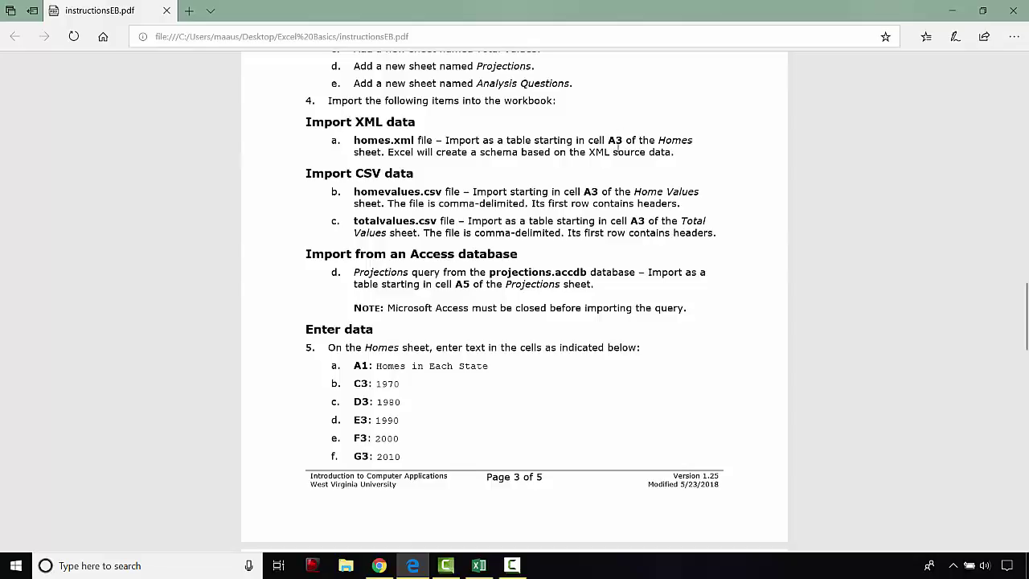
{"action": "left_click", "coordinate": [479, 565]}
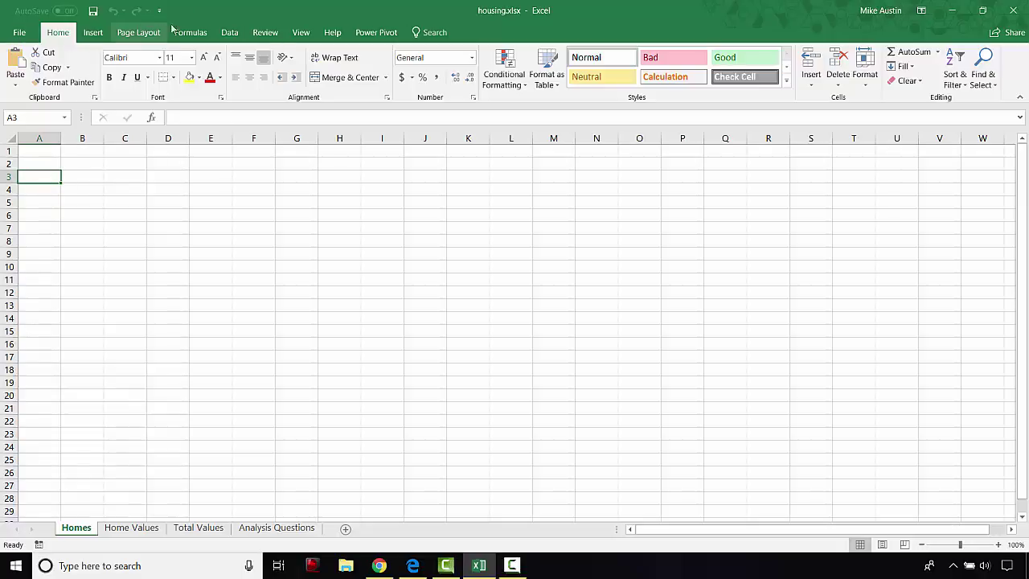
{"action": "left_click", "coordinate": [230, 34]}
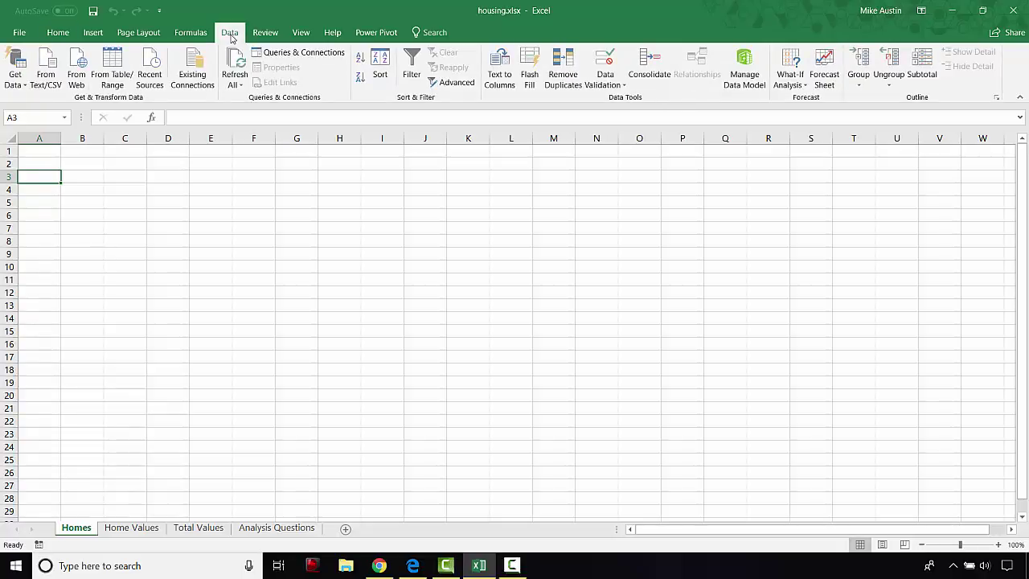
{"action": "left_click", "coordinate": [18, 79]}
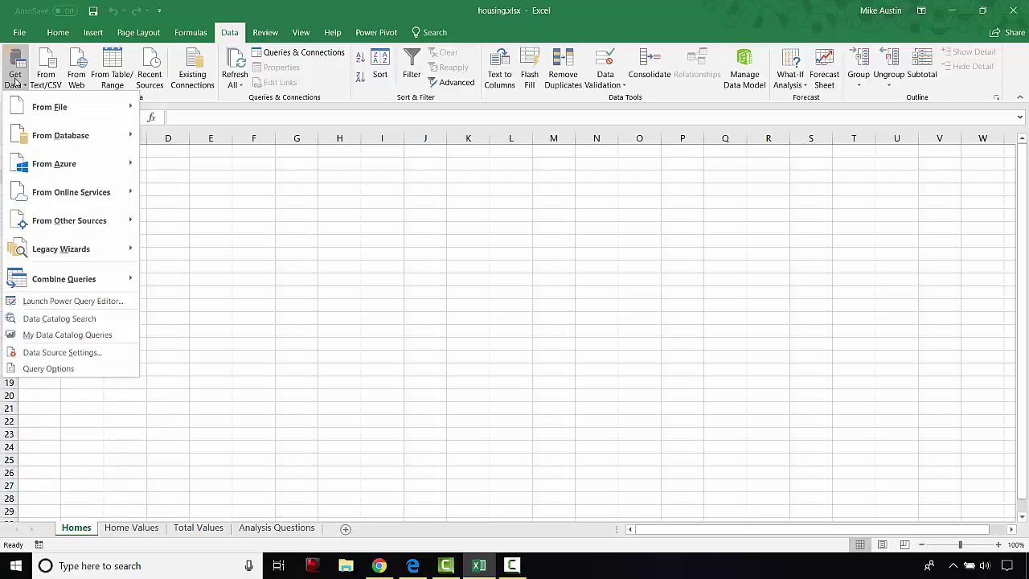
{"action": "mouse_move", "coordinate": [29, 114]}
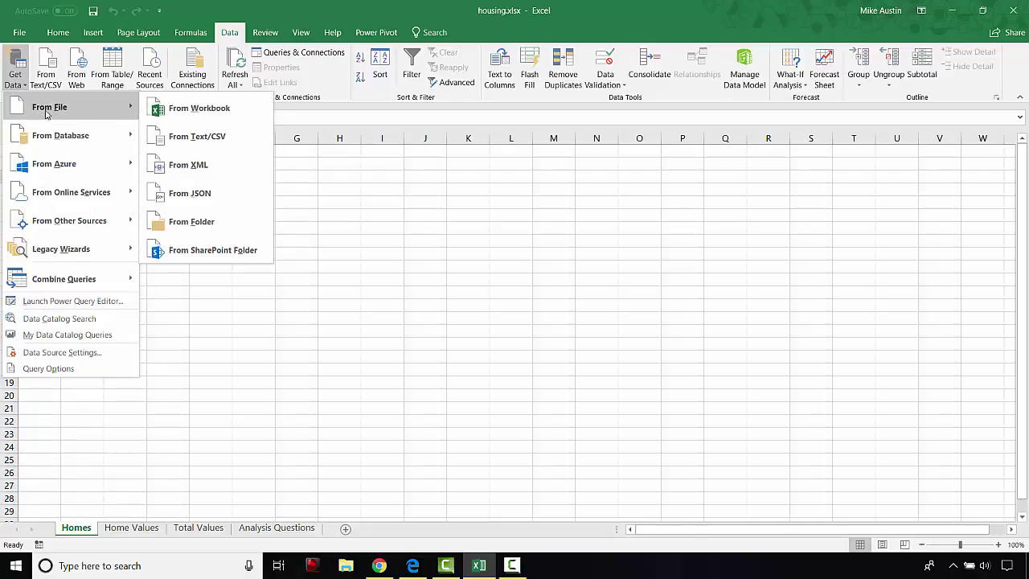
{"action": "left_click", "coordinate": [210, 166]}
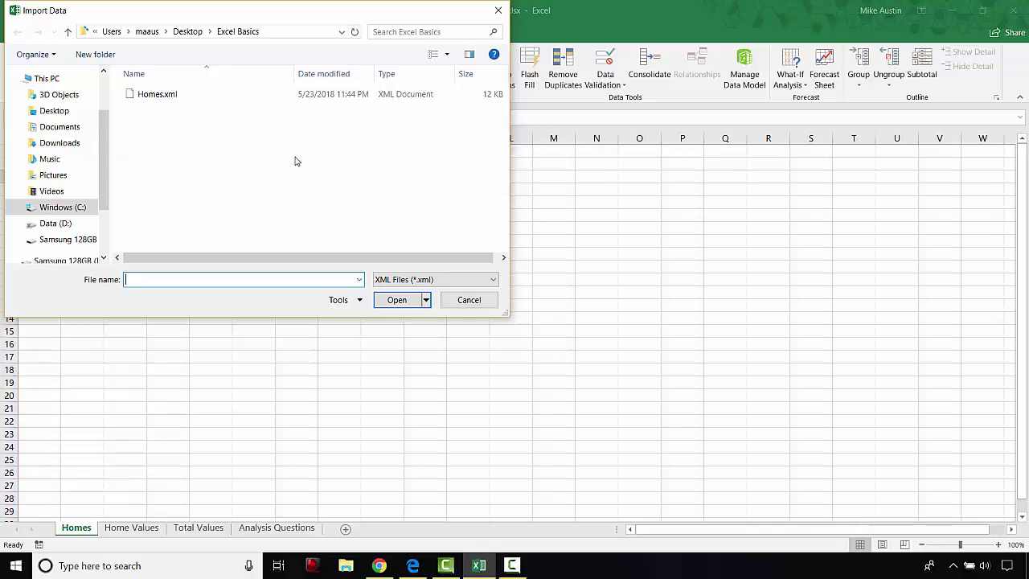
- Choose Homes.xml from the Excel Basics folder on the Desktop as the import source and select its Homes table
{"action": "left_click", "coordinate": [70, 142]}
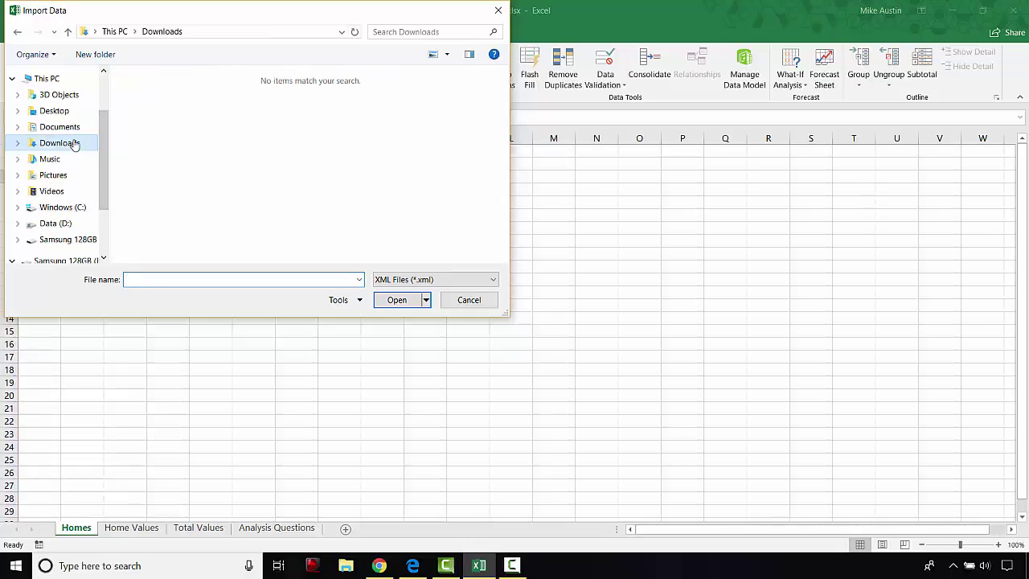
{"action": "left_click", "coordinate": [69, 128]}
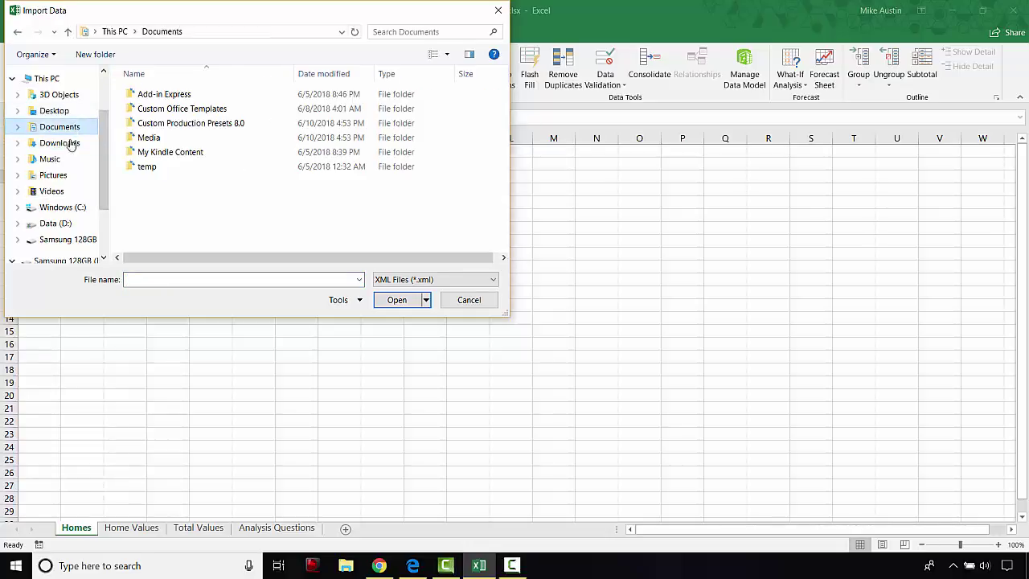
{"action": "left_click", "coordinate": [54, 111]}
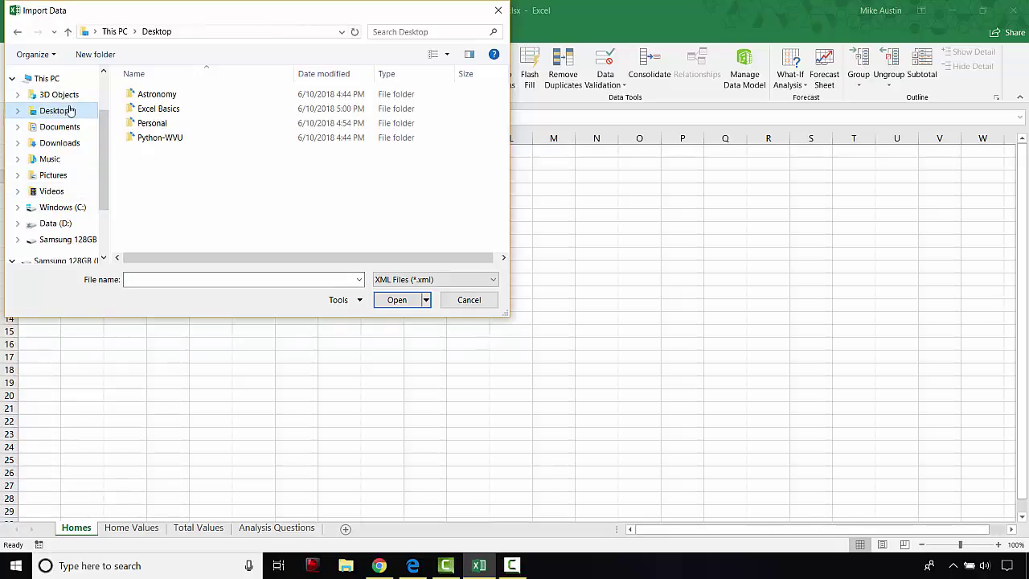
{"action": "double_click", "coordinate": [166, 112]}
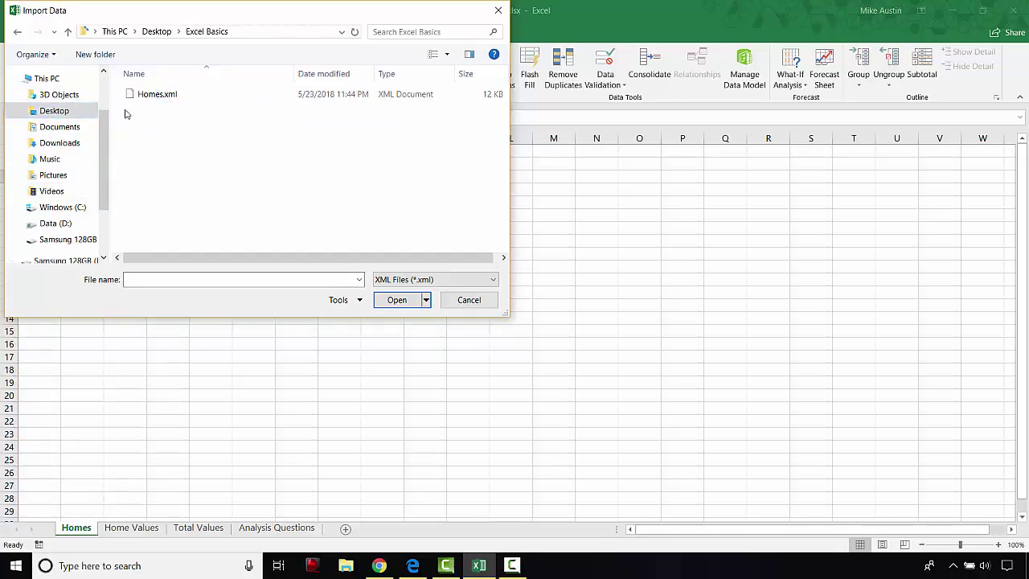
{"action": "left_click", "coordinate": [182, 100]}
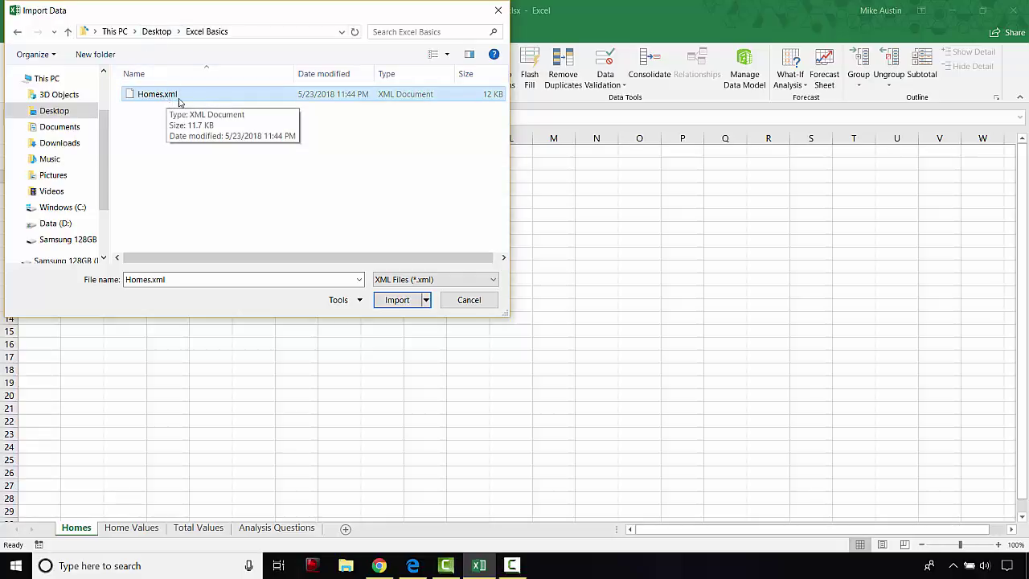
{"action": "left_click", "coordinate": [396, 299]}
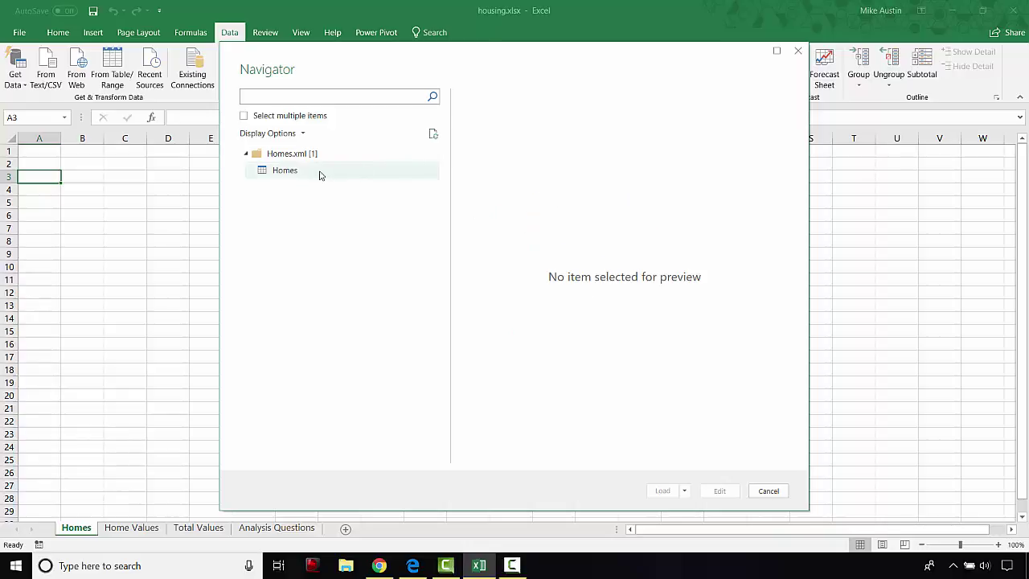
{"action": "left_click", "coordinate": [283, 171]}
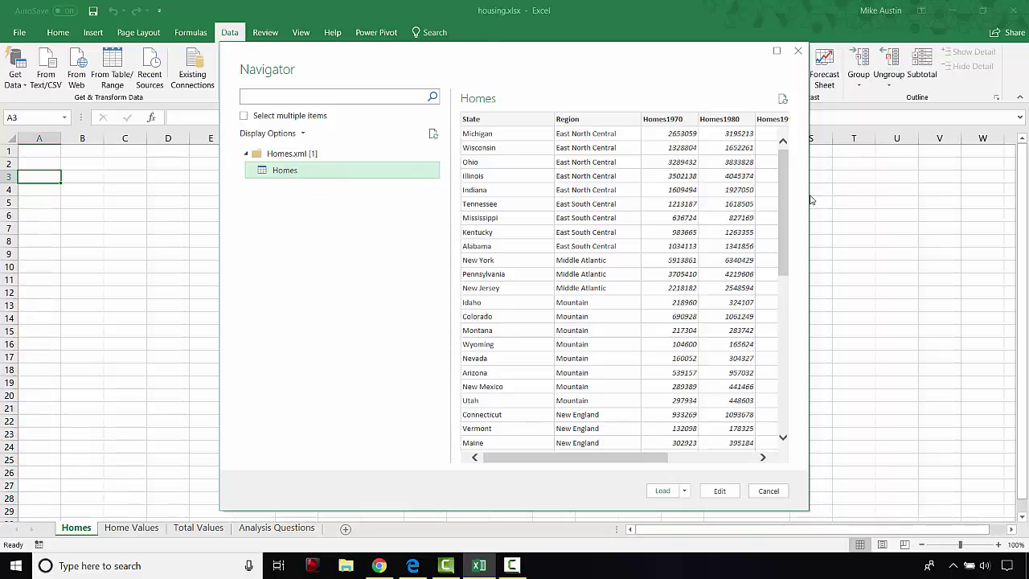
- Review the Homes table preview, and load it as a table into the existing worksheet at cell A3
{"action": "left_click_drag", "start_coordinate": [807, 196], "coordinate": [972, 196]}
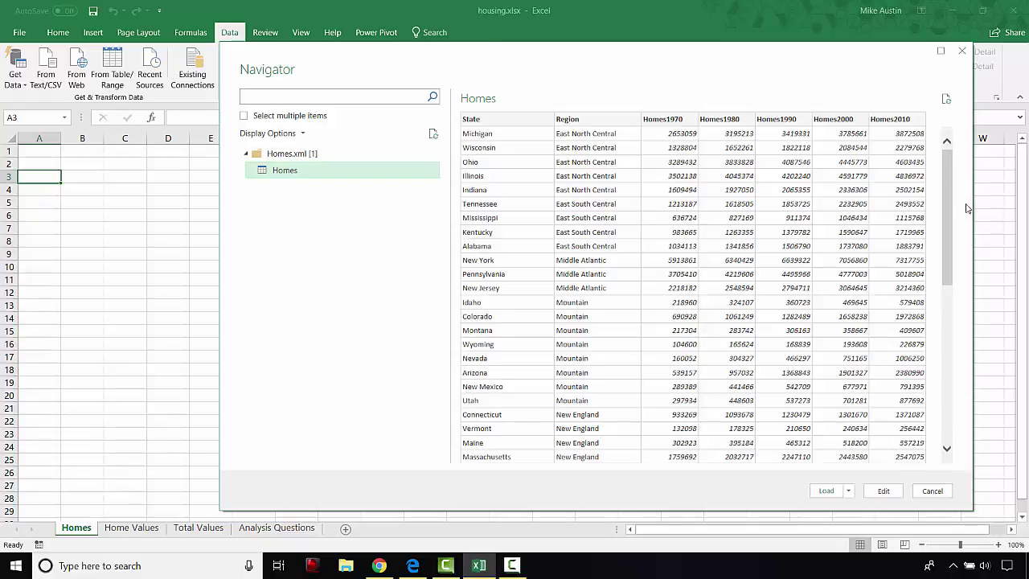
{"action": "scroll", "coordinate": [743, 259], "scroll_direction": "down", "scroll_amount": 6}
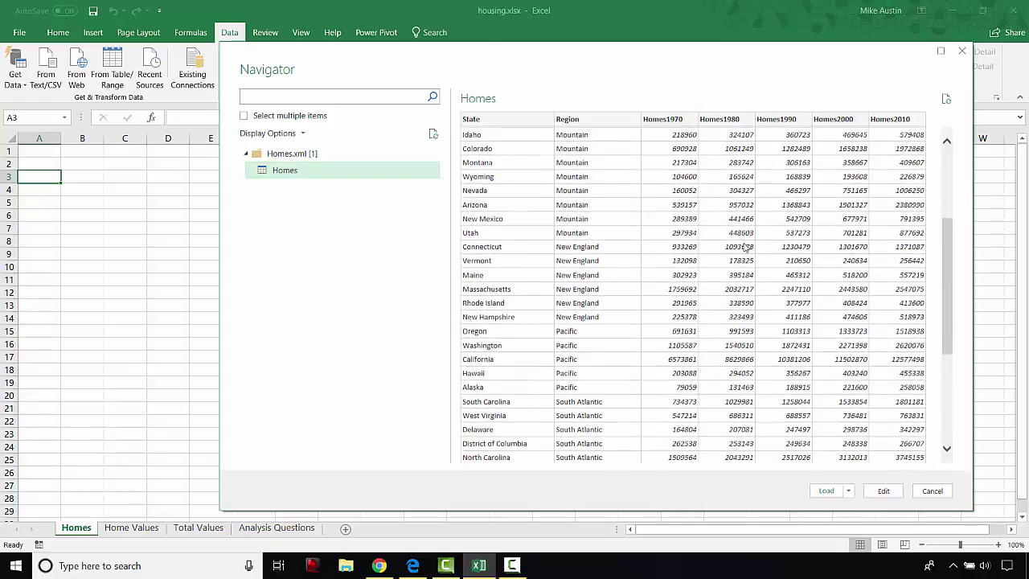
{"action": "scroll", "coordinate": [743, 259], "scroll_direction": "down", "scroll_amount": 3}
{"action": "scroll", "coordinate": [745, 278], "scroll_direction": "up", "scroll_amount": 9}
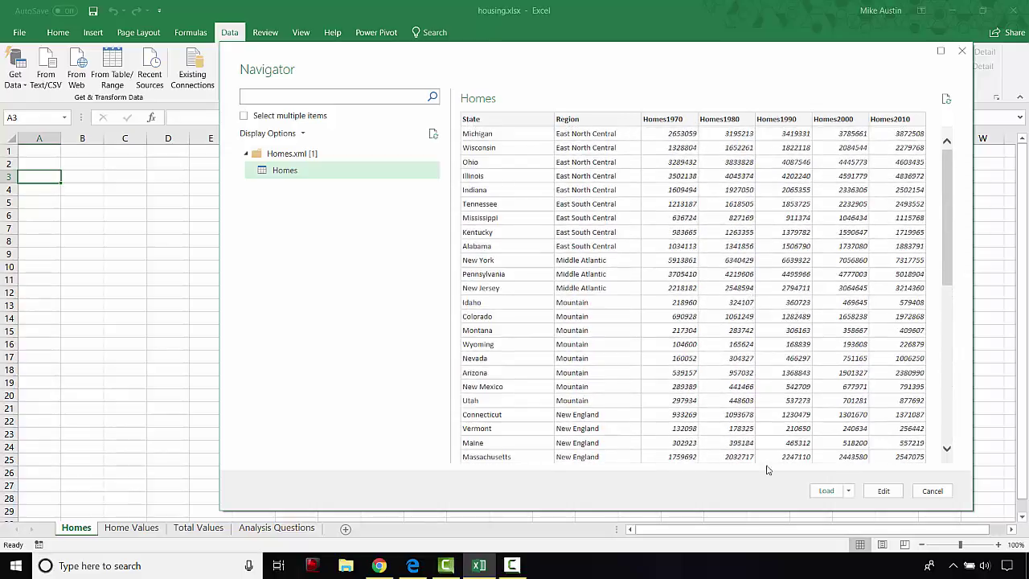
{"action": "left_click", "coordinate": [850, 491]}
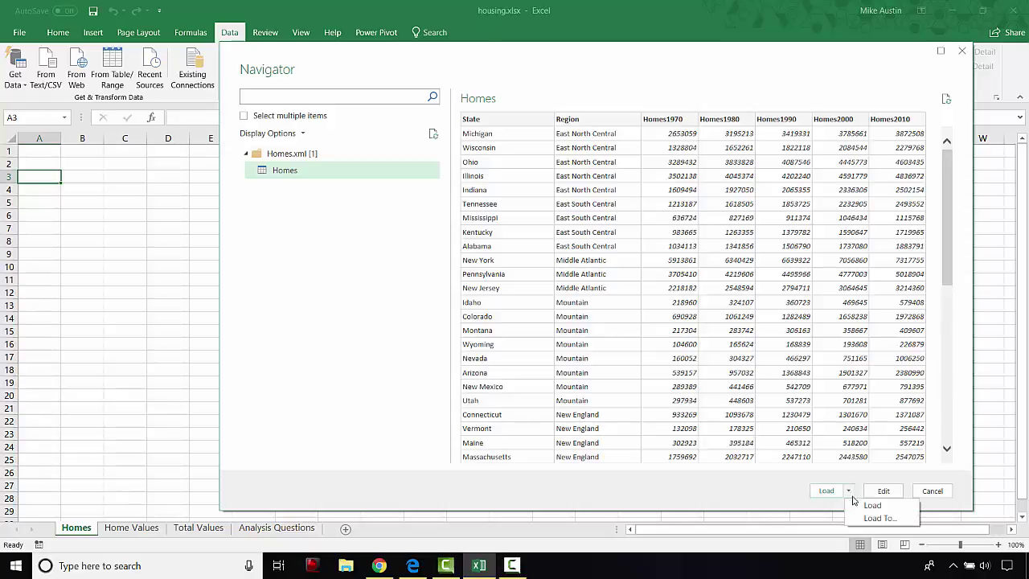
{"action": "left_click", "coordinate": [867, 518]}
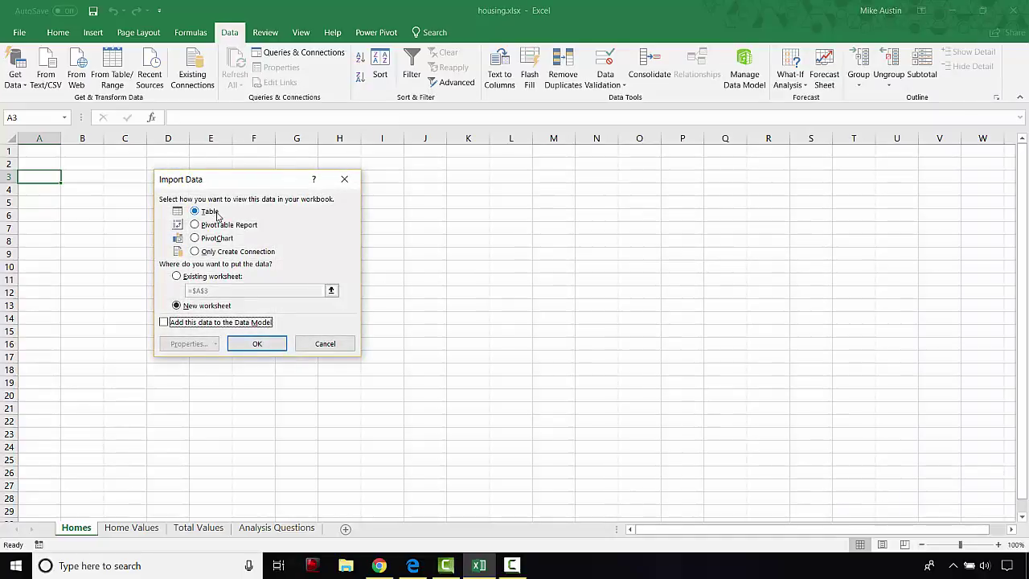
{"action": "left_click", "coordinate": [177, 276]}
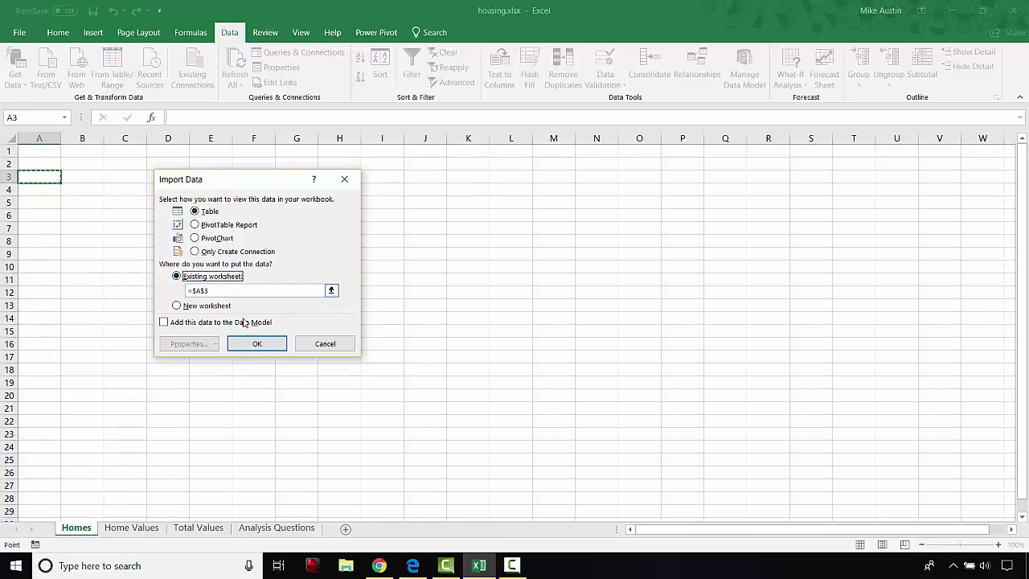
{"action": "left_click", "coordinate": [257, 343]}
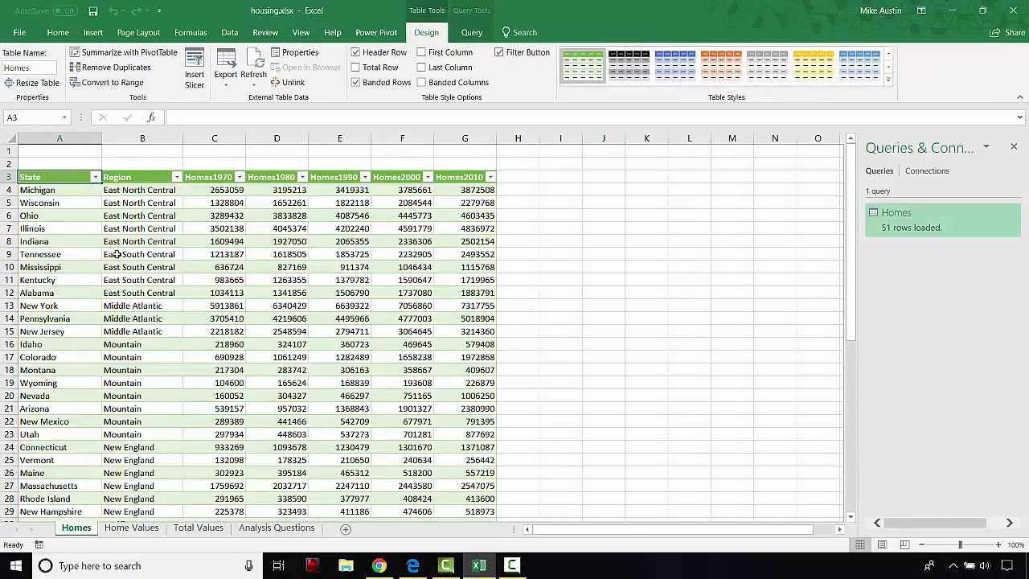
{"action": "scroll", "coordinate": [406, 277], "scroll_direction": "down", "scroll_amount": 3}
{"action": "scroll", "coordinate": [404, 295], "scroll_direction": "up", "scroll_amount": 3}
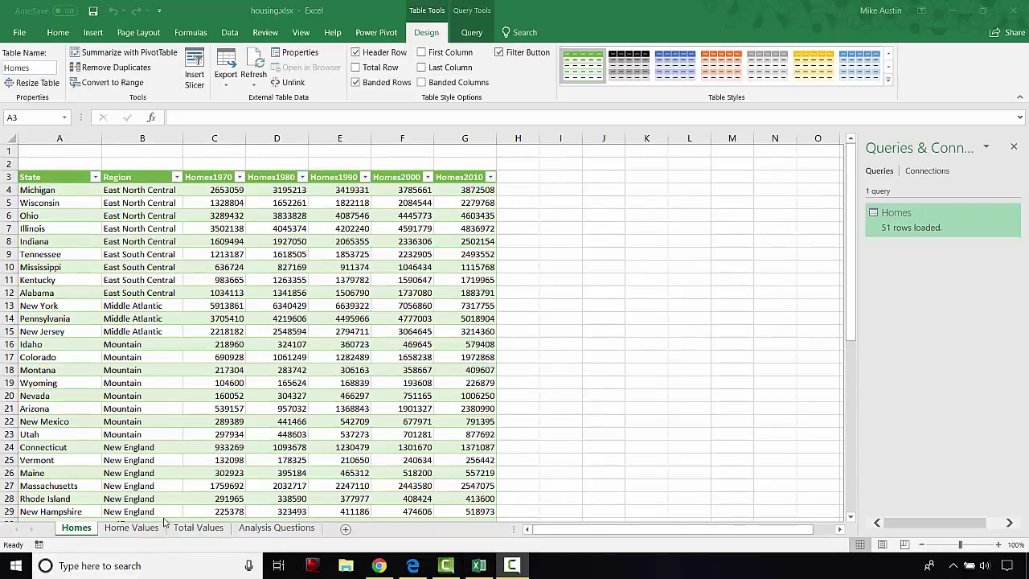
- Check the homevalues.csv column descriptions in the PDF in Edge, and open the Home Values sheet in Excel
{"action": "left_click", "coordinate": [479, 565]}
{"action": "left_click", "coordinate": [413, 565]}
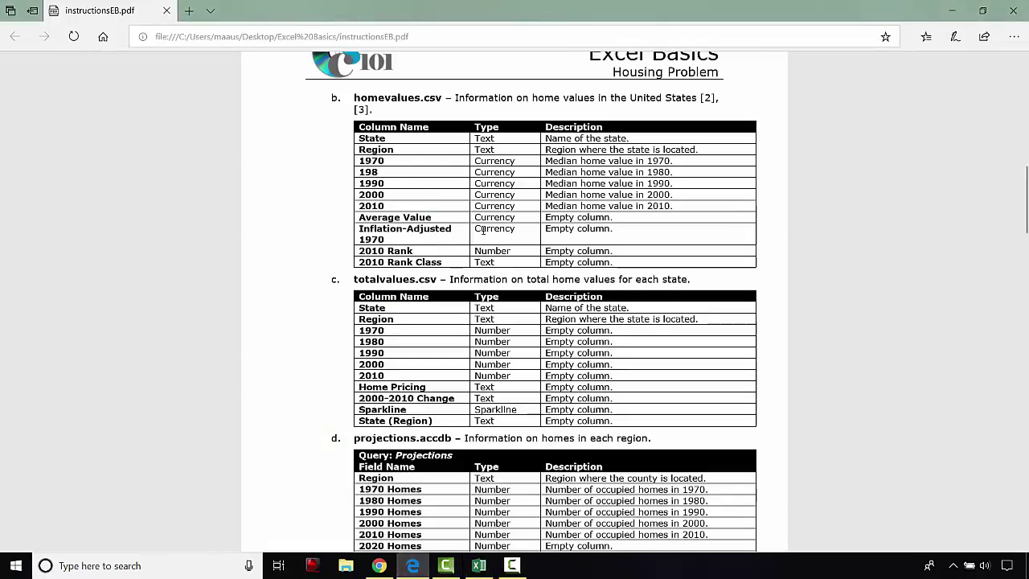
{"action": "left_click", "coordinate": [480, 567]}
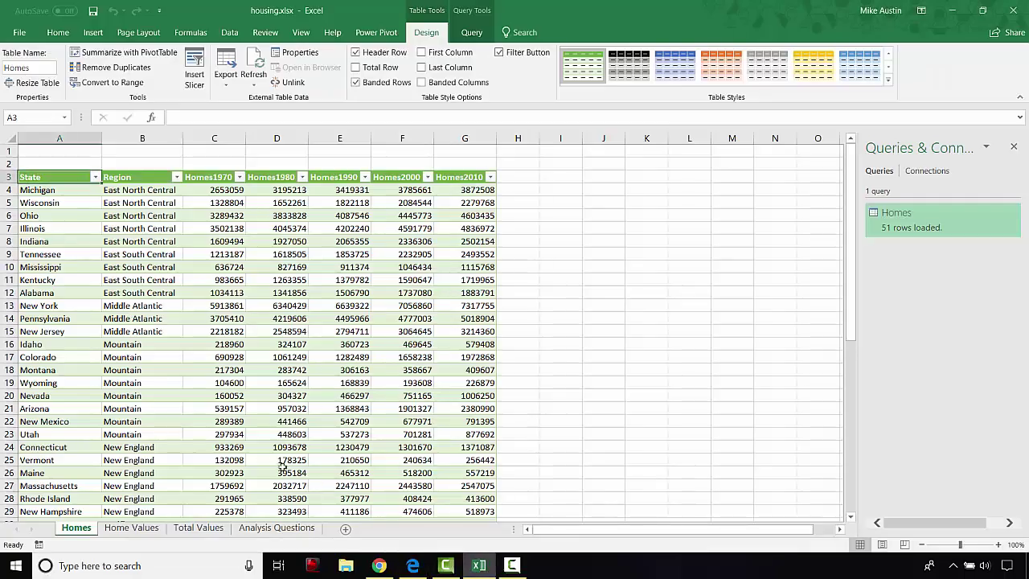
{"action": "left_click", "coordinate": [137, 532]}
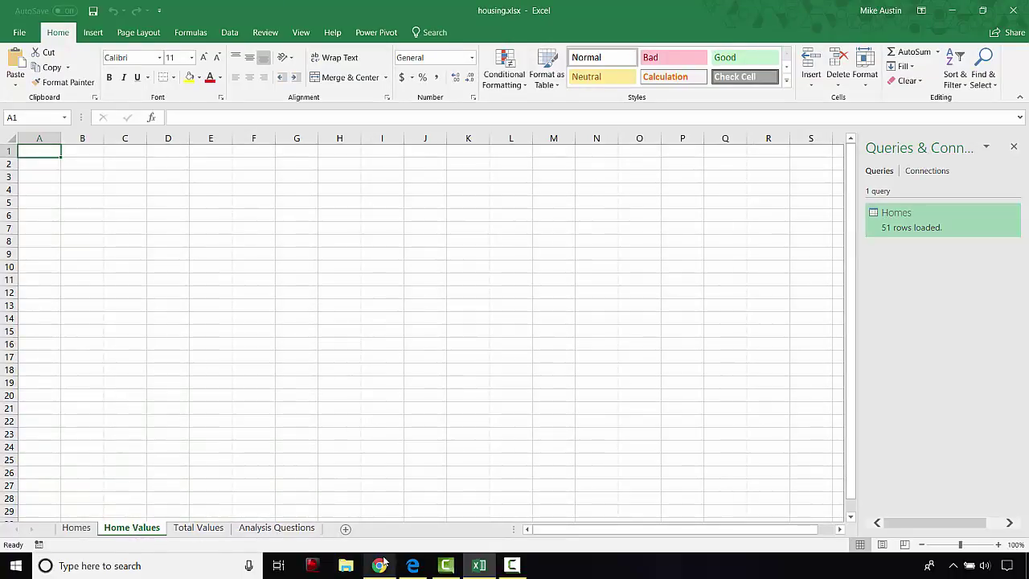
- Read the Import CSV data instructions in Edge, and select cell A3 of the Home Values sheet in Excel
{"action": "left_click", "coordinate": [414, 567]}
{"action": "scroll", "coordinate": [508, 439], "scroll_direction": "up", "scroll_amount": 5}
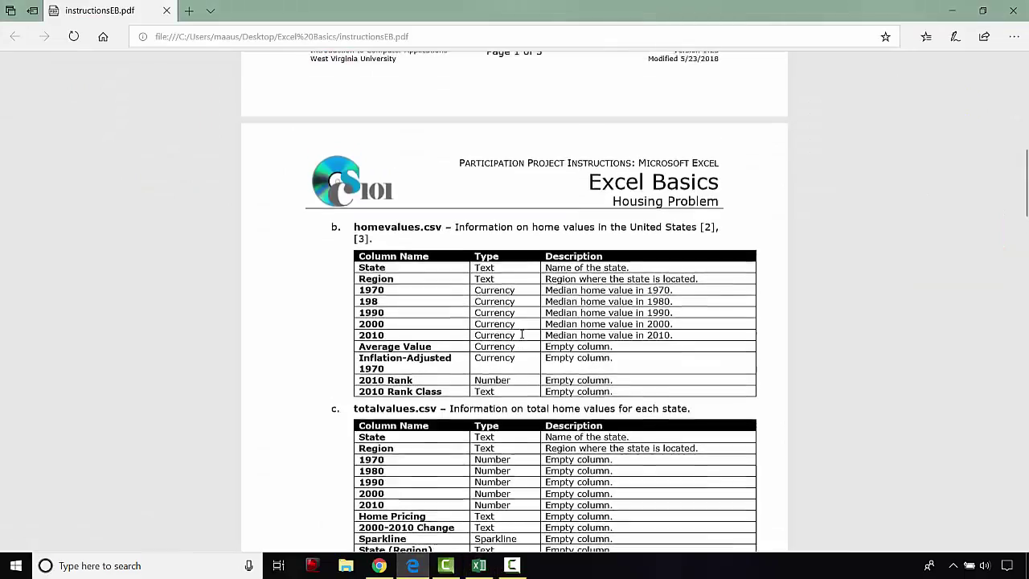
{"action": "scroll", "coordinate": [508, 440], "scroll_direction": "down", "scroll_amount": 15}
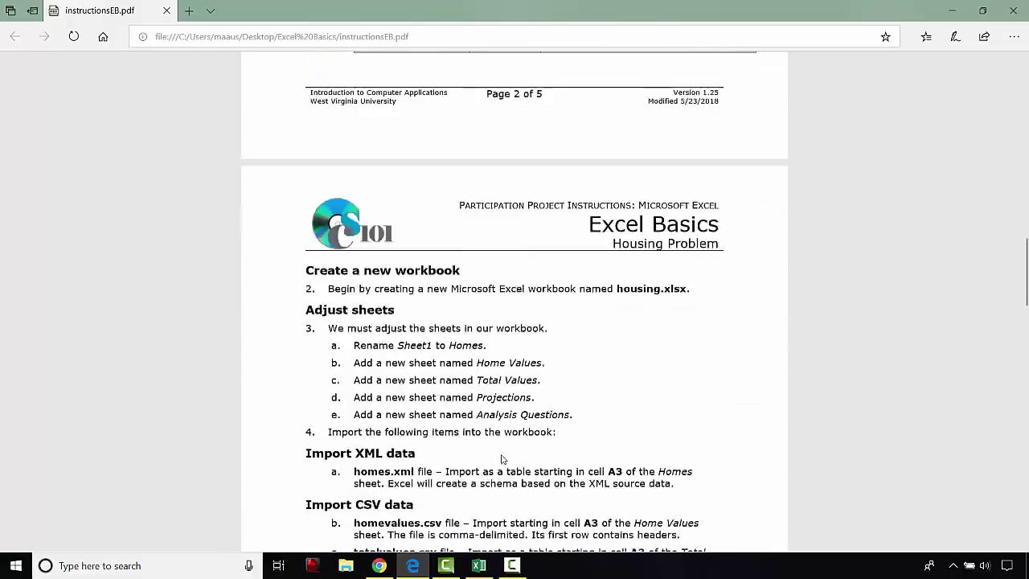
{"action": "scroll", "coordinate": [504, 455], "scroll_direction": "down", "scroll_amount": 5}
{"action": "scroll", "coordinate": [500, 450], "scroll_direction": "up", "scroll_amount": 4}
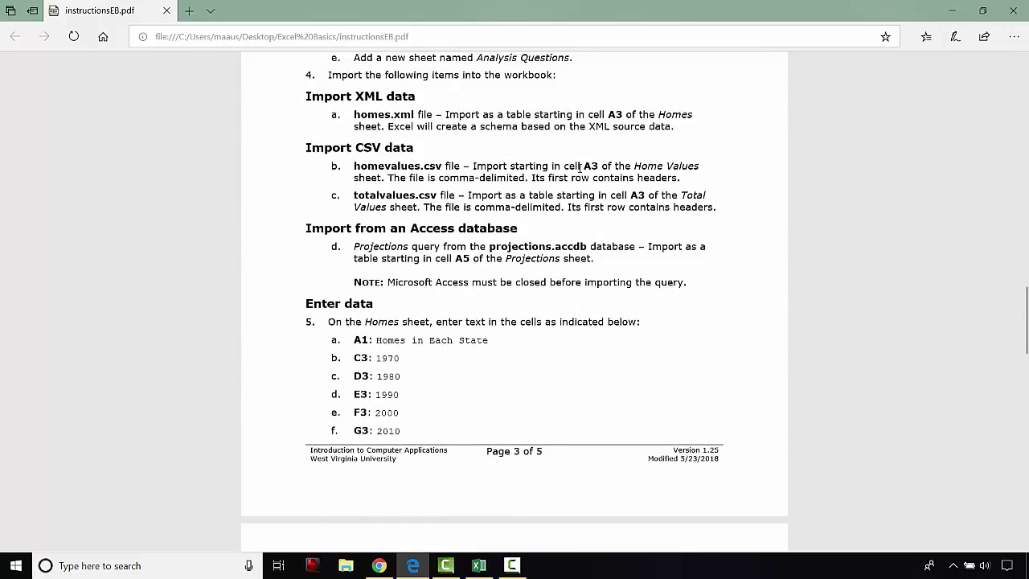
{"action": "left_click", "coordinate": [952, 10]}
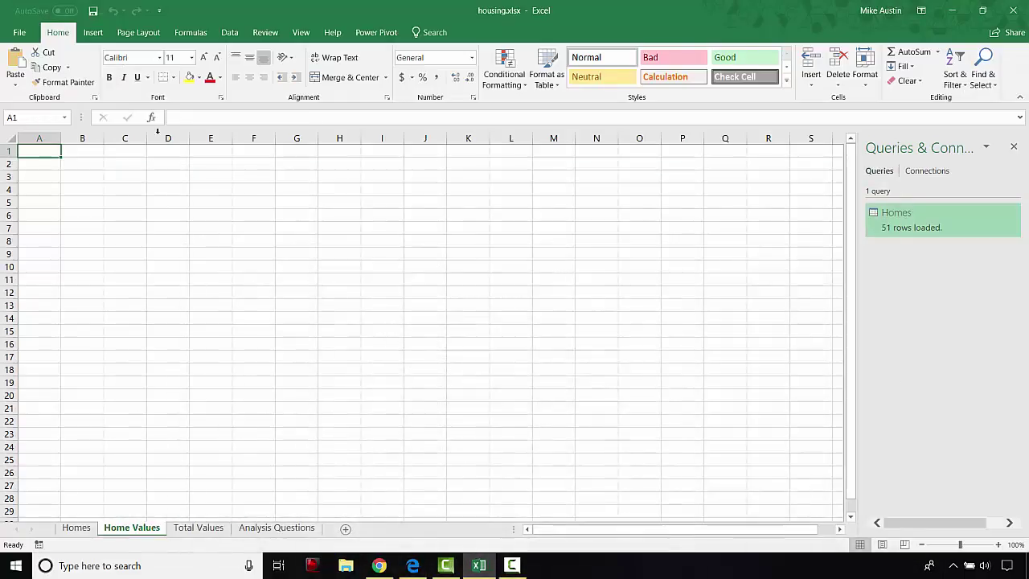
{"action": "left_click", "coordinate": [36, 176]}
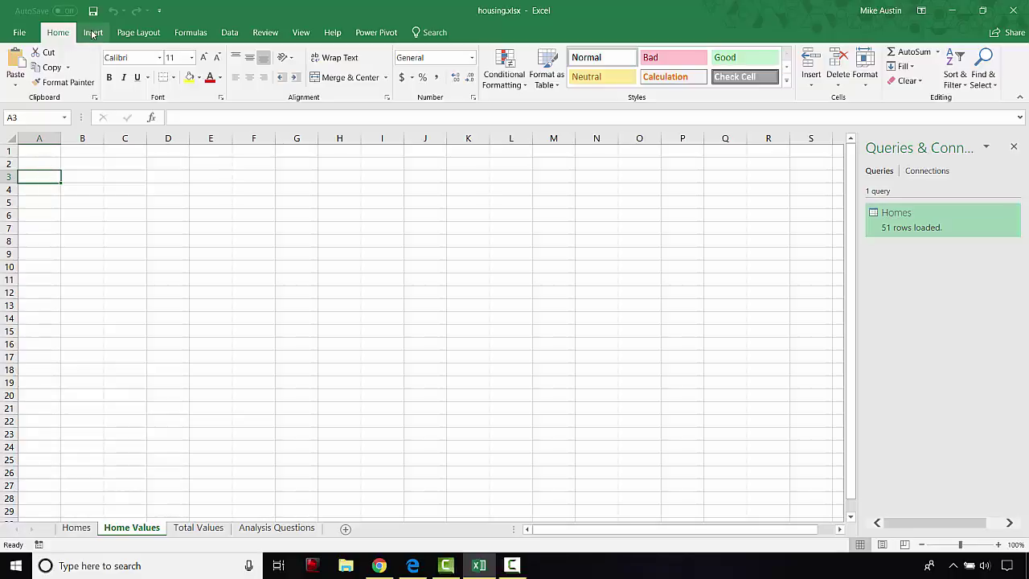
- Start a data import from a Text/CSV file and choose HomeValues.csv from the Excel Basics folder as the source
{"action": "left_click", "coordinate": [230, 32]}
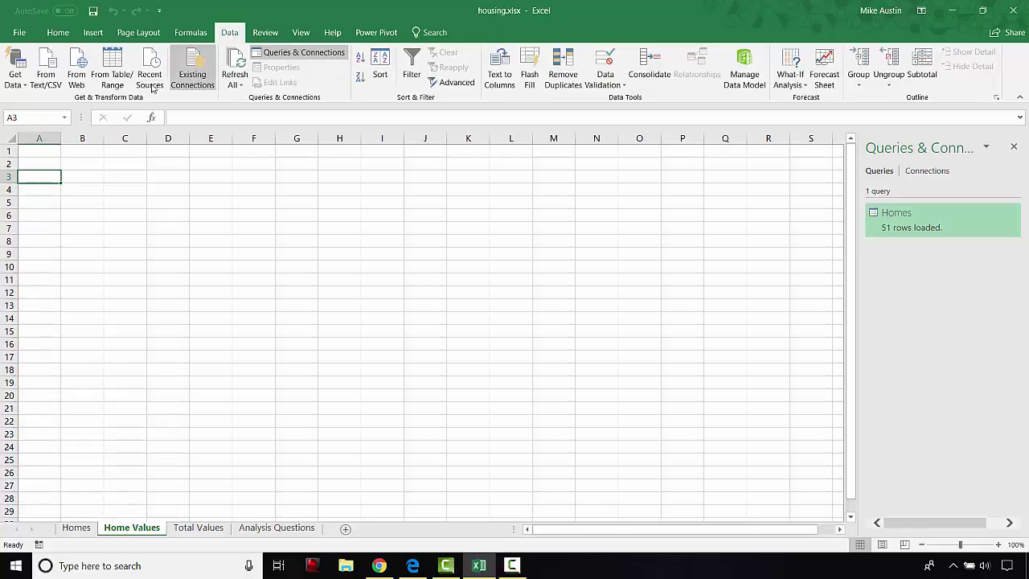
{"action": "left_click", "coordinate": [15, 79]}
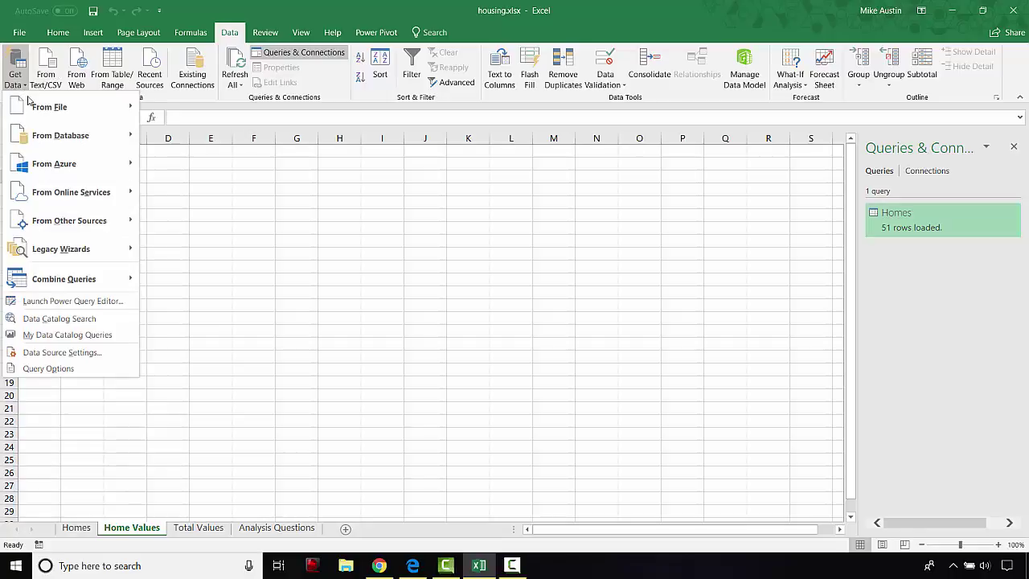
{"action": "mouse_move", "coordinate": [61, 109]}
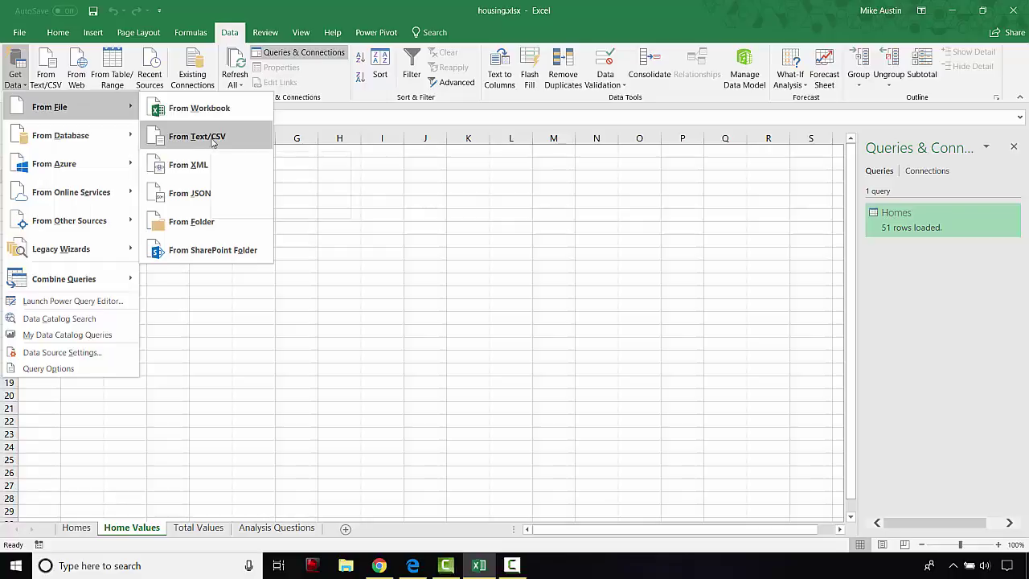
{"action": "left_click", "coordinate": [212, 142]}
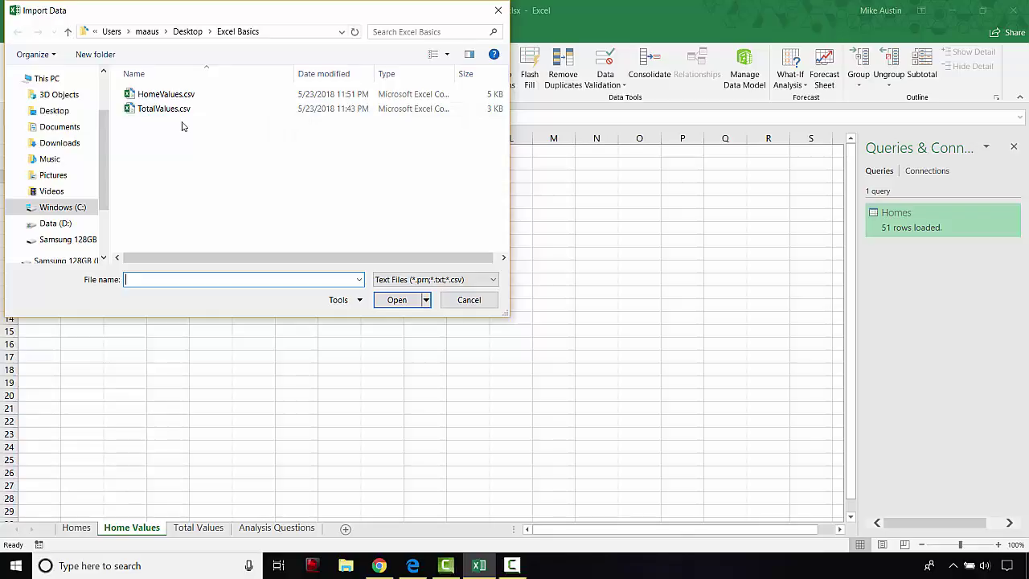
{"action": "left_click", "coordinate": [191, 95]}
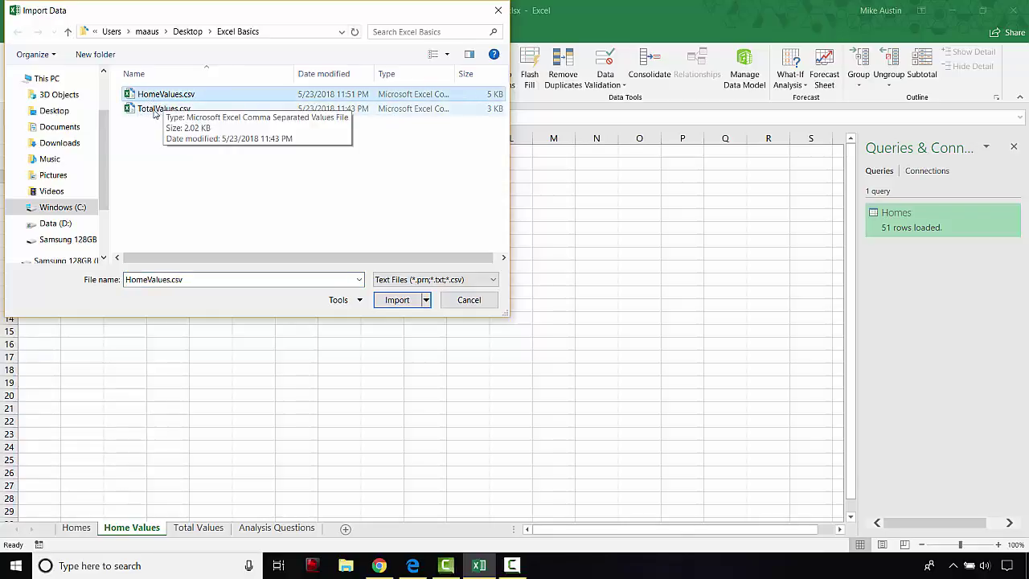
{"action": "left_click", "coordinate": [395, 301]}
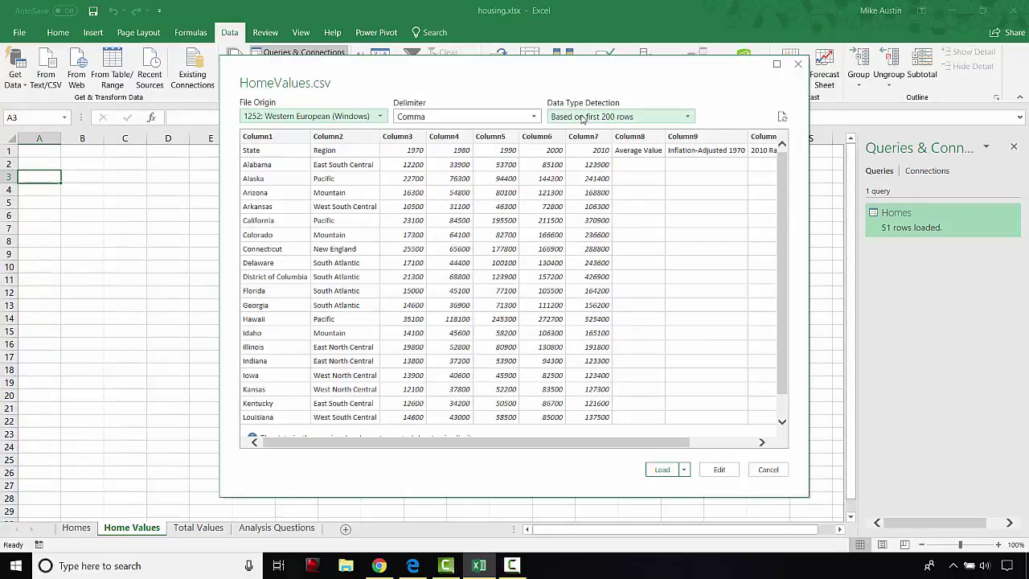
- Base the HomeValues.csv data type detection on the entire dataset, and promote its first row to headers in the Power Query Editor
{"action": "left_click", "coordinate": [678, 119]}
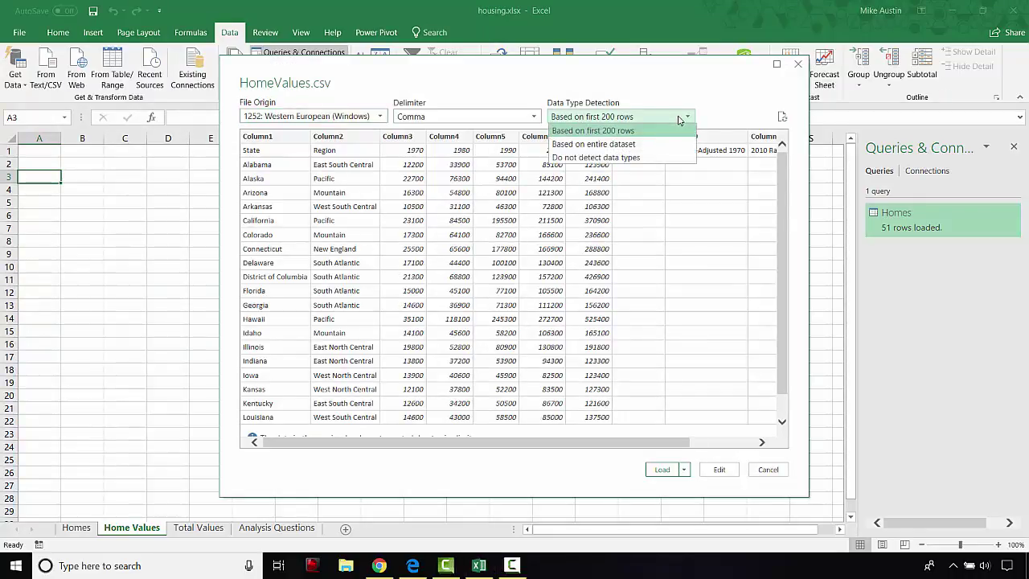
{"action": "left_click", "coordinate": [634, 146]}
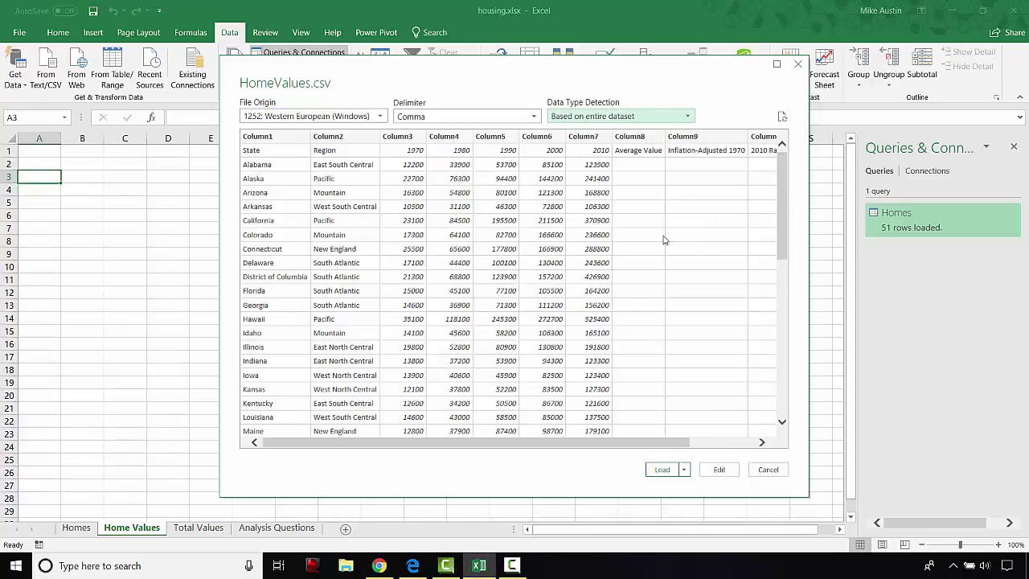
{"action": "left_click", "coordinate": [718, 470]}
{"action": "left_click", "coordinate": [720, 470]}
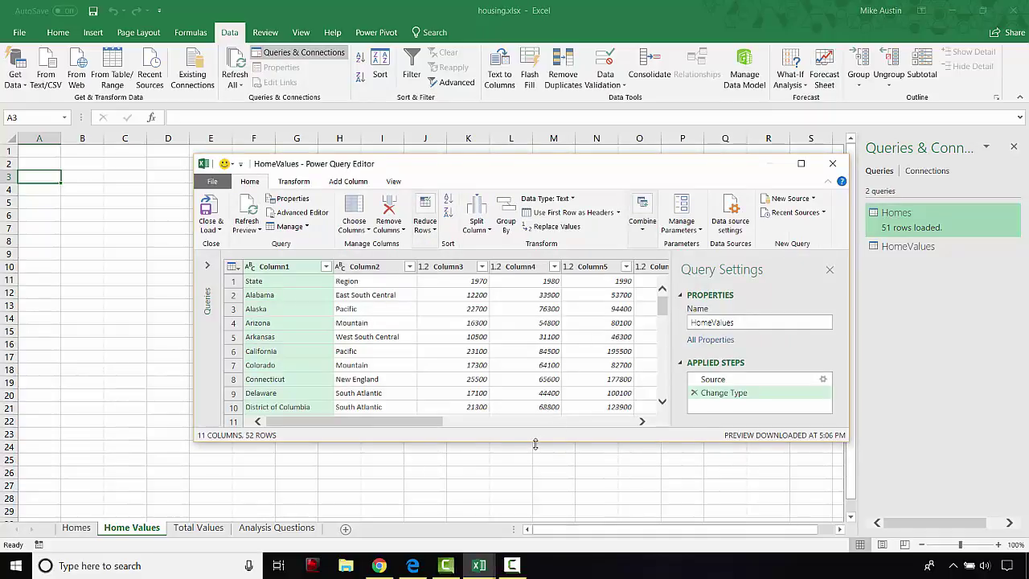
{"action": "left_click_drag", "start_coordinate": [537, 441], "coordinate": [537, 510]}
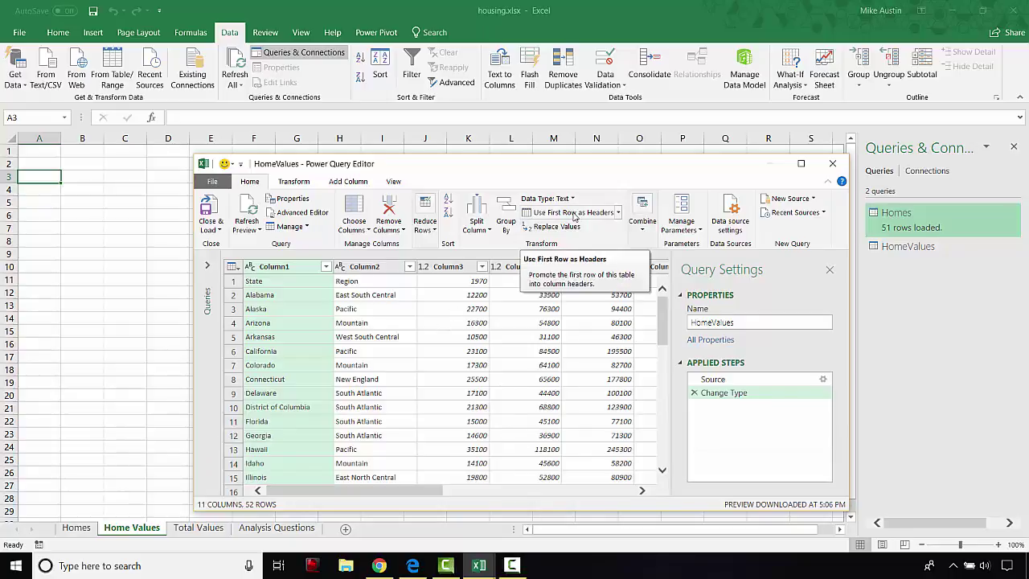
{"action": "left_click", "coordinate": [574, 212]}
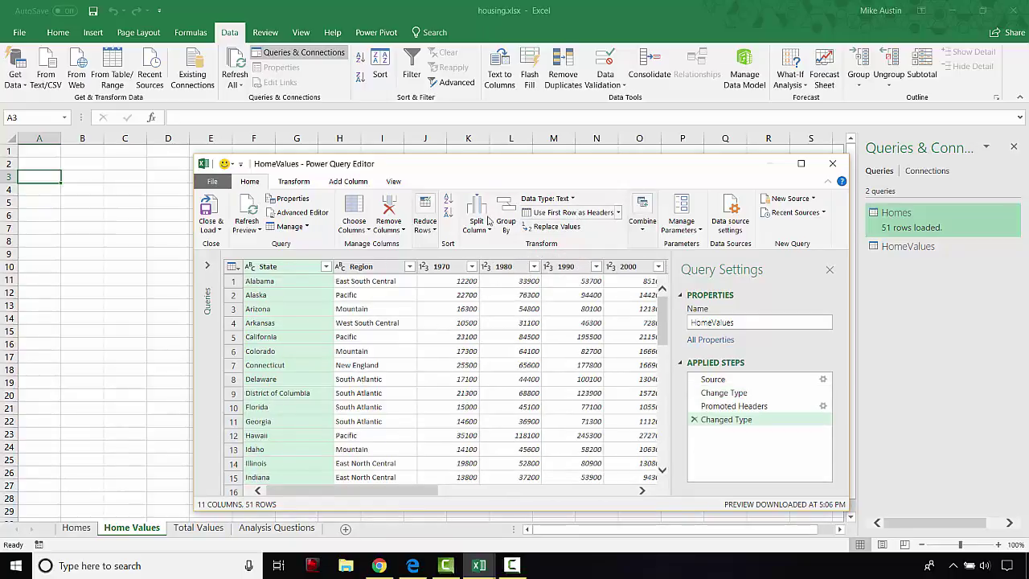
- Close the query editor and load HomeValues as a table into the existing worksheet at cell A3
{"action": "left_click", "coordinate": [214, 233]}
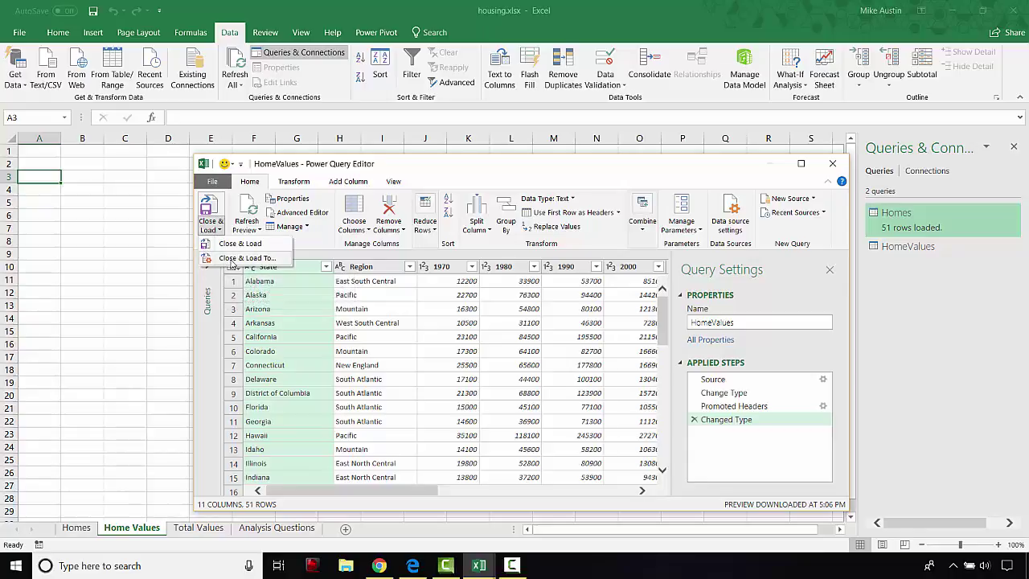
{"action": "left_click", "coordinate": [233, 258]}
{"action": "left_click", "coordinate": [202, 276]}
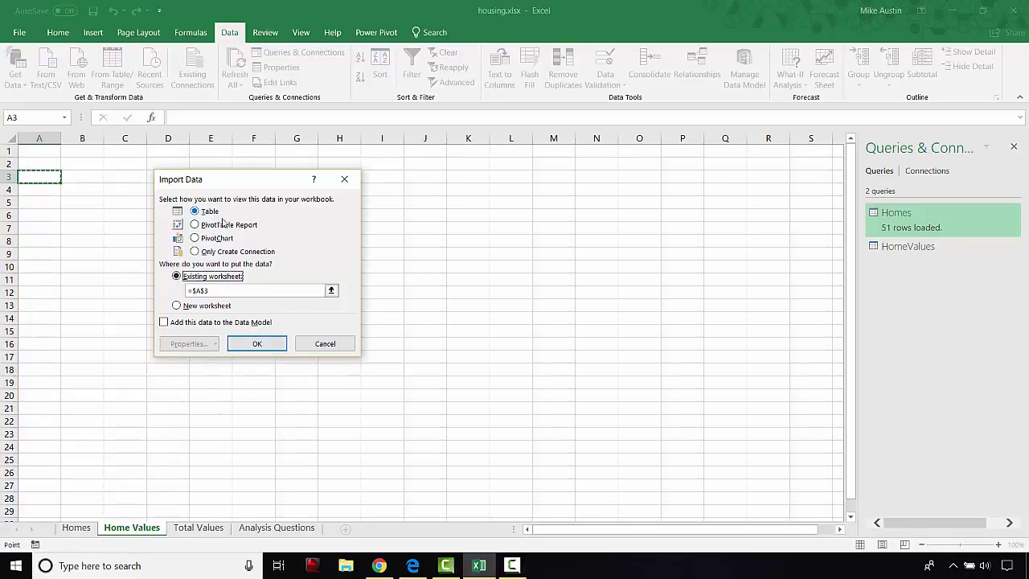
{"action": "left_click", "coordinate": [256, 344]}
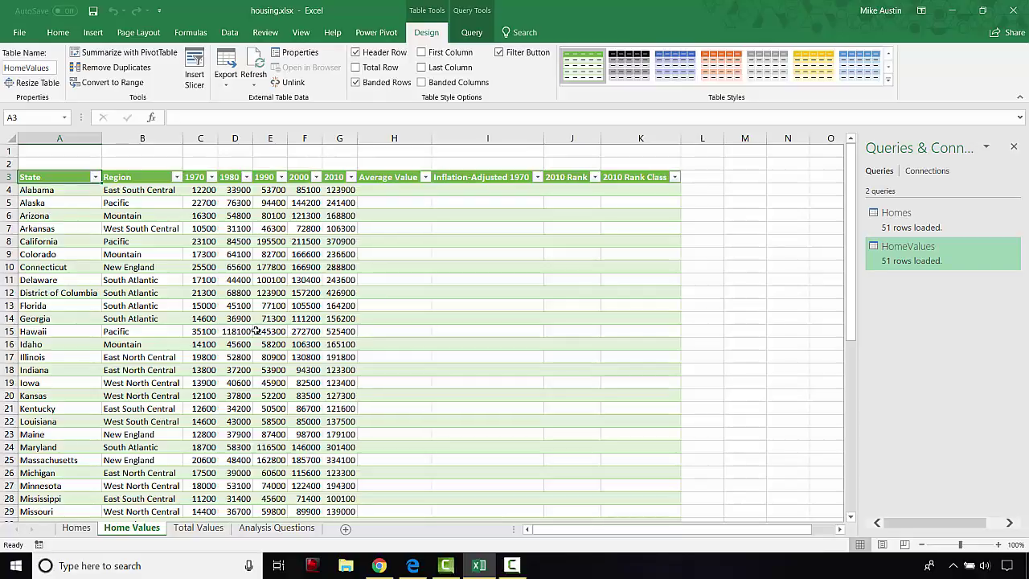
- Check the totalvalues.csv import instructions in Edge, and select cell A3 of the Total Values sheet in Excel for the import
{"action": "left_click", "coordinate": [412, 565]}
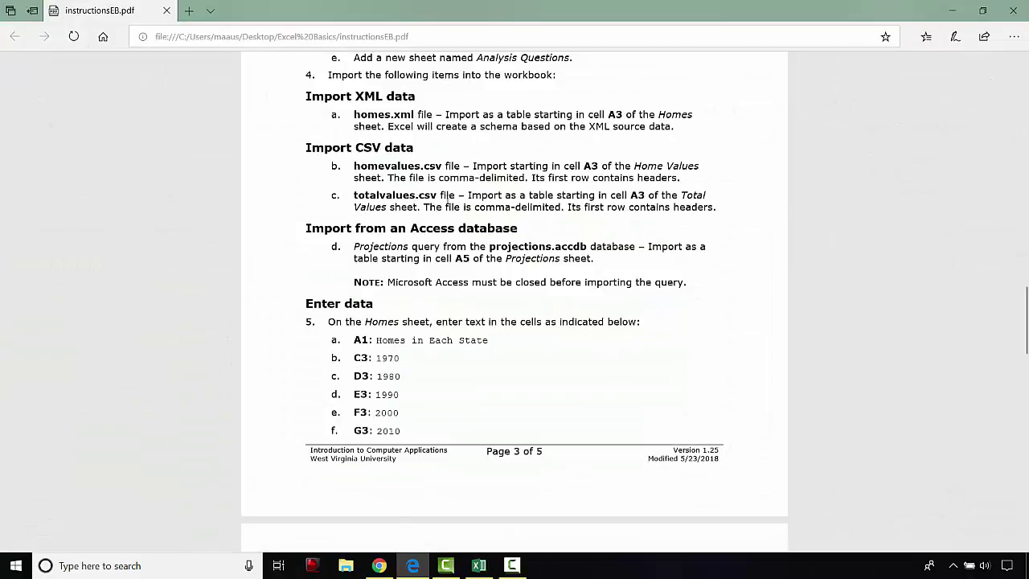
{"action": "left_click", "coordinate": [478, 565]}
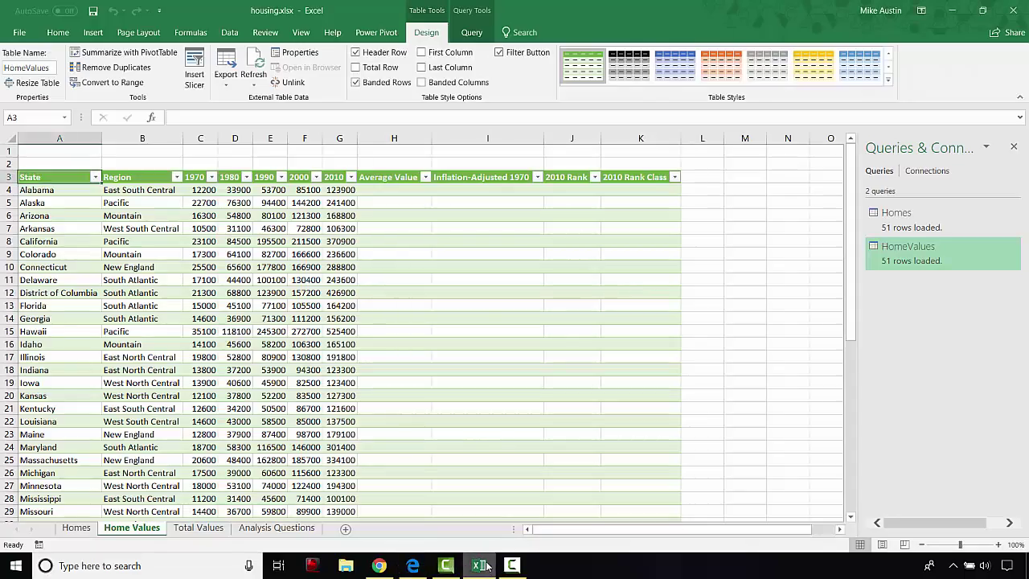
{"action": "left_click", "coordinate": [199, 528]}
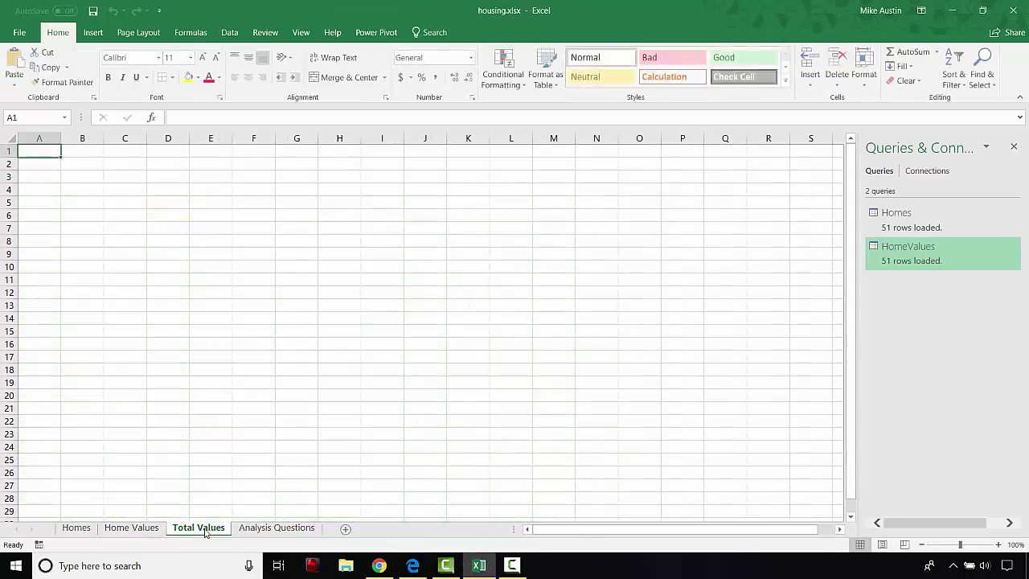
{"action": "left_click", "coordinate": [24, 175]}
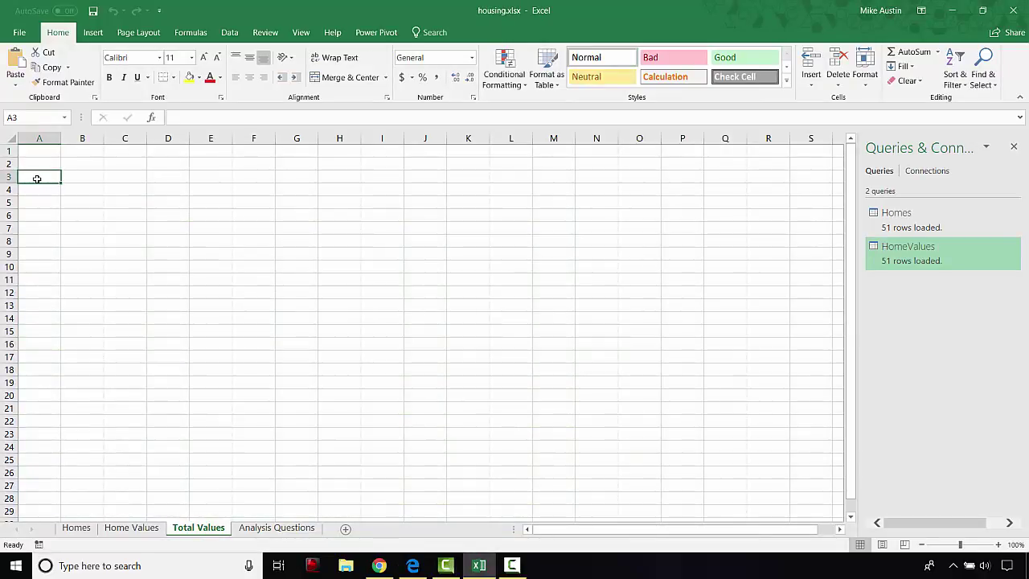
{"action": "left_click", "coordinate": [229, 35]}
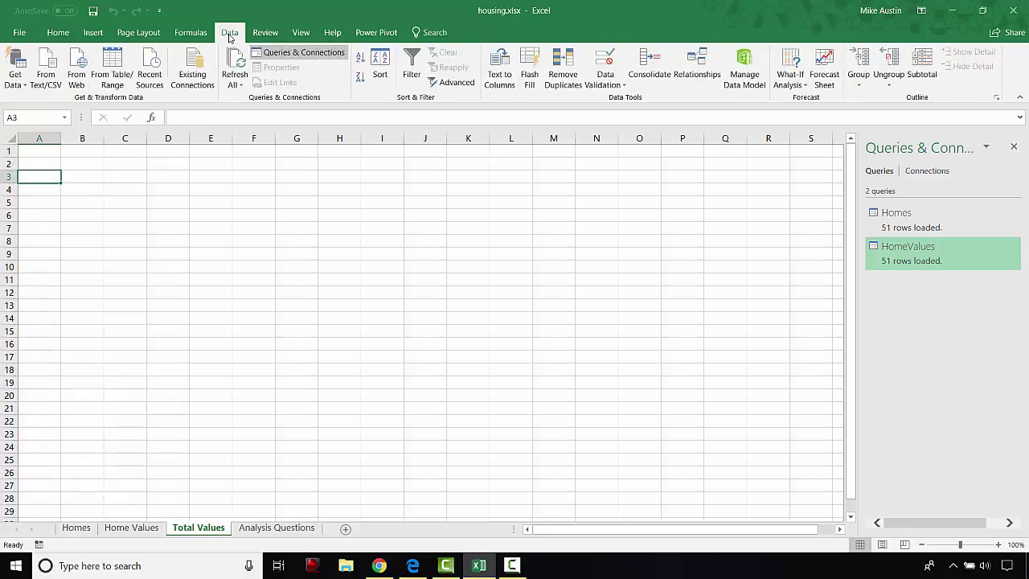
- Start a data import from a Text/CSV file and choose TotalValues.csv from the Excel Basics folder
{"action": "left_click", "coordinate": [24, 78]}
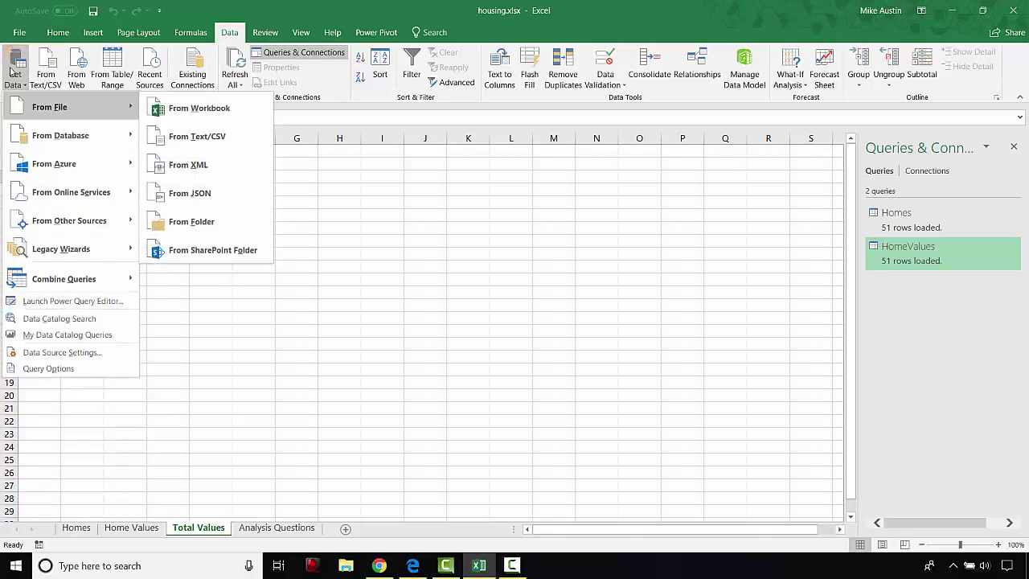
{"action": "left_click", "coordinate": [200, 135]}
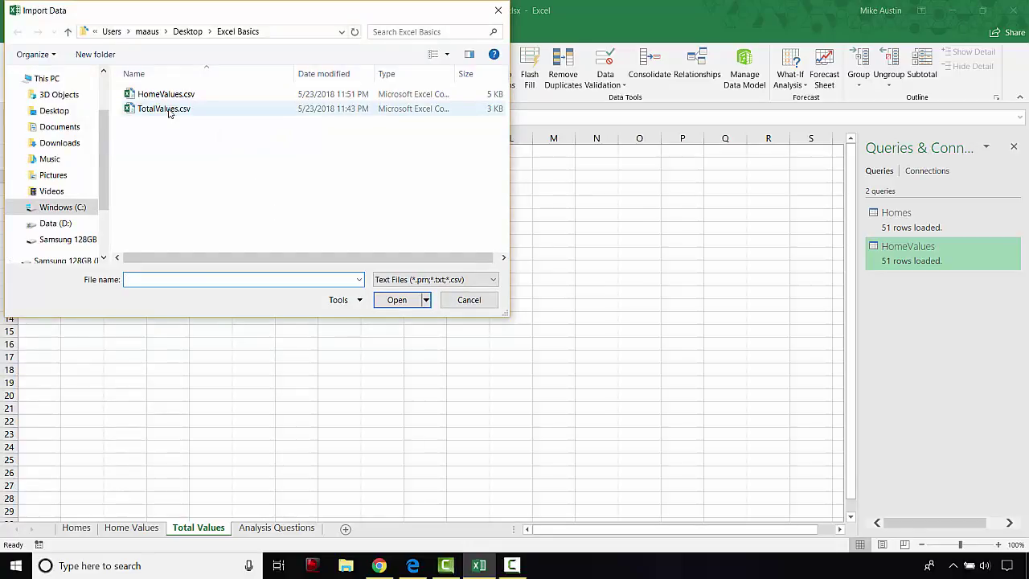
{"action": "left_click", "coordinate": [168, 111]}
{"action": "left_click", "coordinate": [395, 302]}
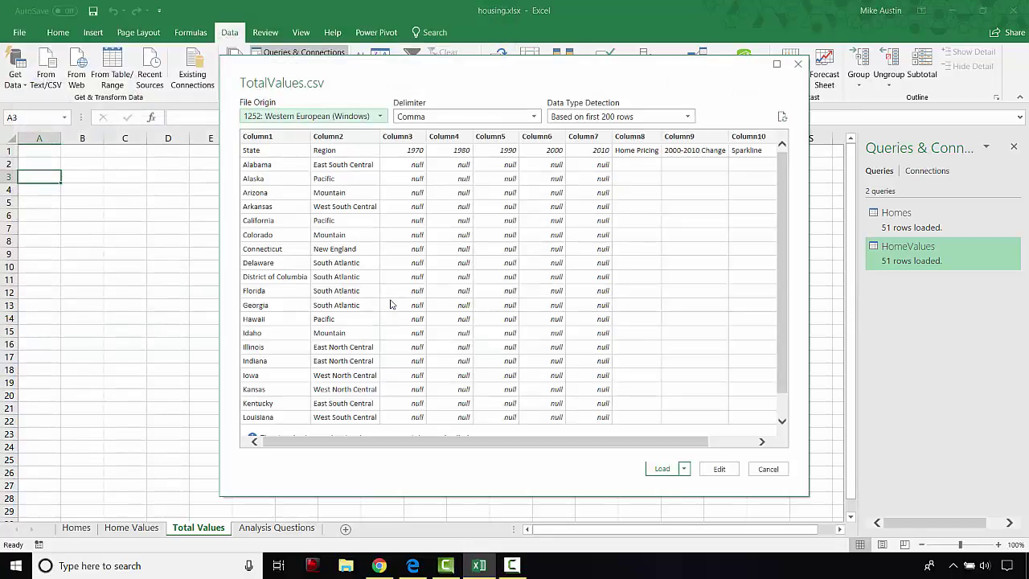
- Base the TotalValues.csv data type detection on the entire dataset, and promote its first row to headers in the Power Query Editor
{"action": "left_click", "coordinate": [675, 119]}
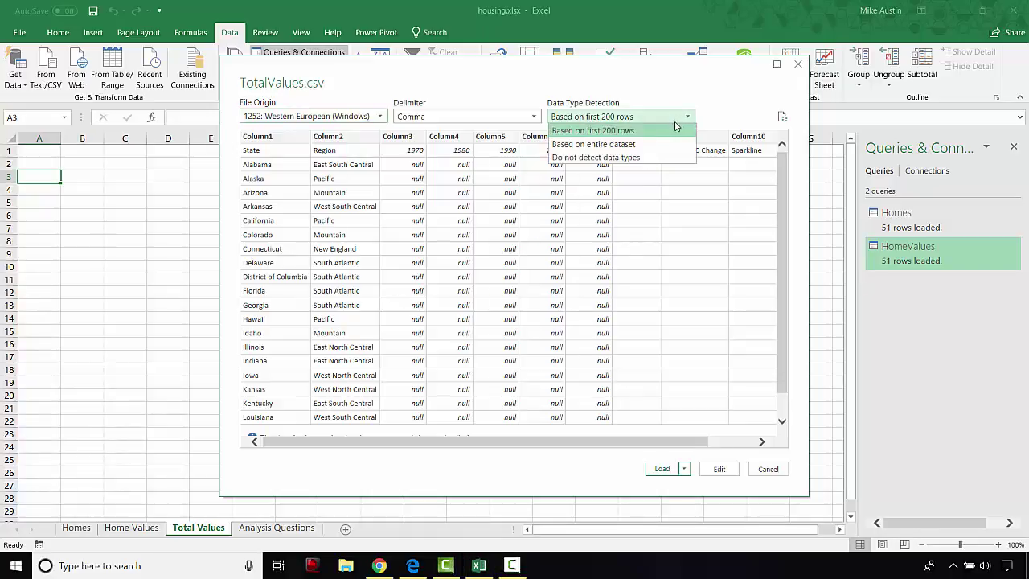
{"action": "left_click", "coordinate": [666, 145]}
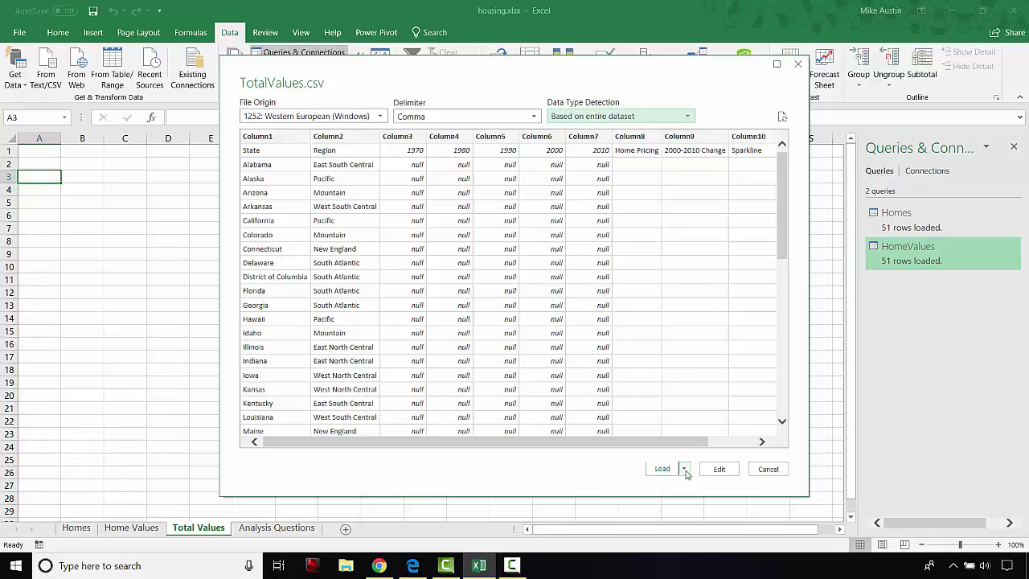
{"action": "left_click", "coordinate": [720, 471]}
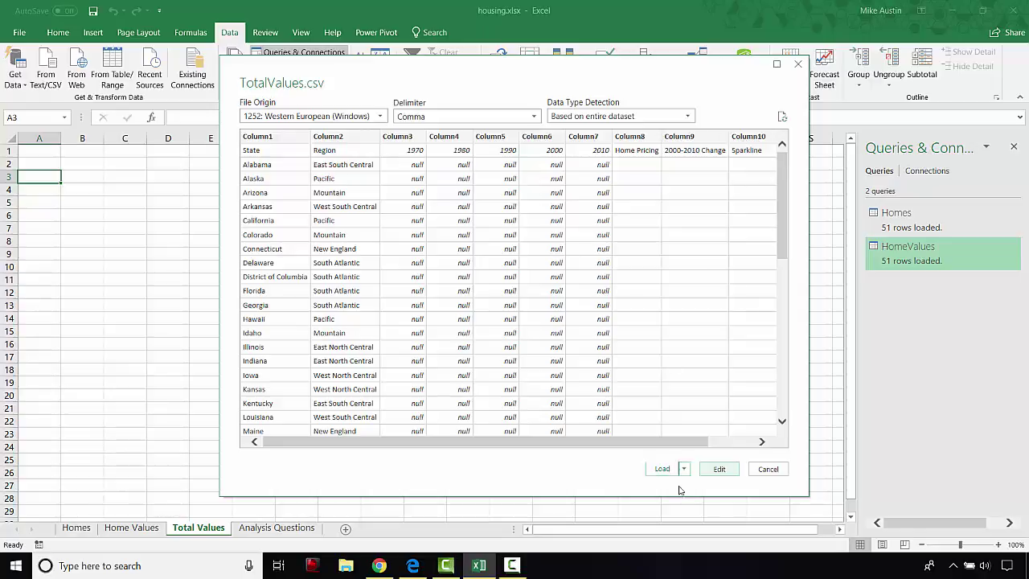
{"action": "left_click", "coordinate": [718, 469]}
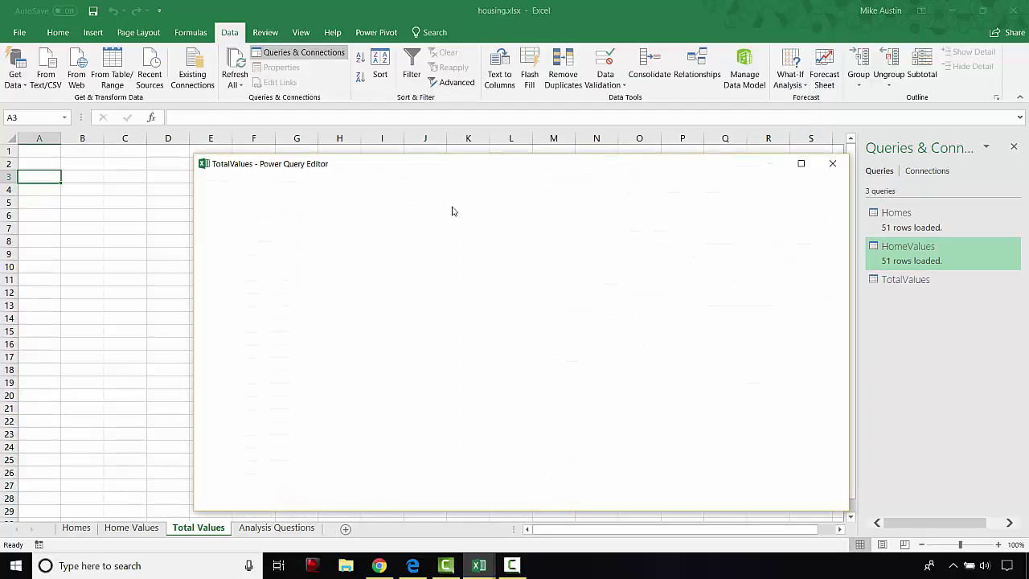
{"action": "left_click", "coordinate": [572, 212]}
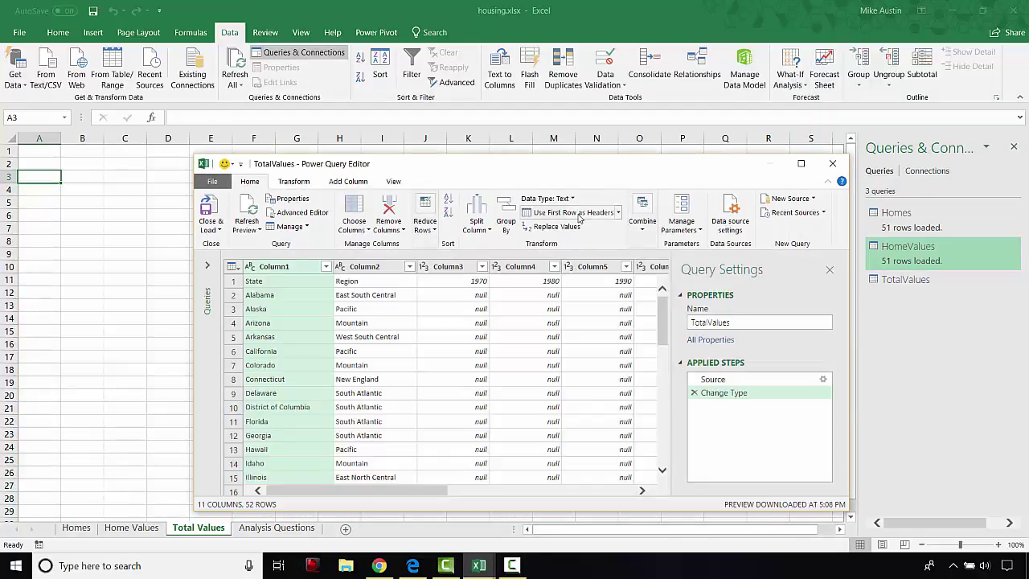
- Close the query editor and load TotalValues as a table into the existing worksheet at cell A3
{"action": "left_click", "coordinate": [215, 231]}
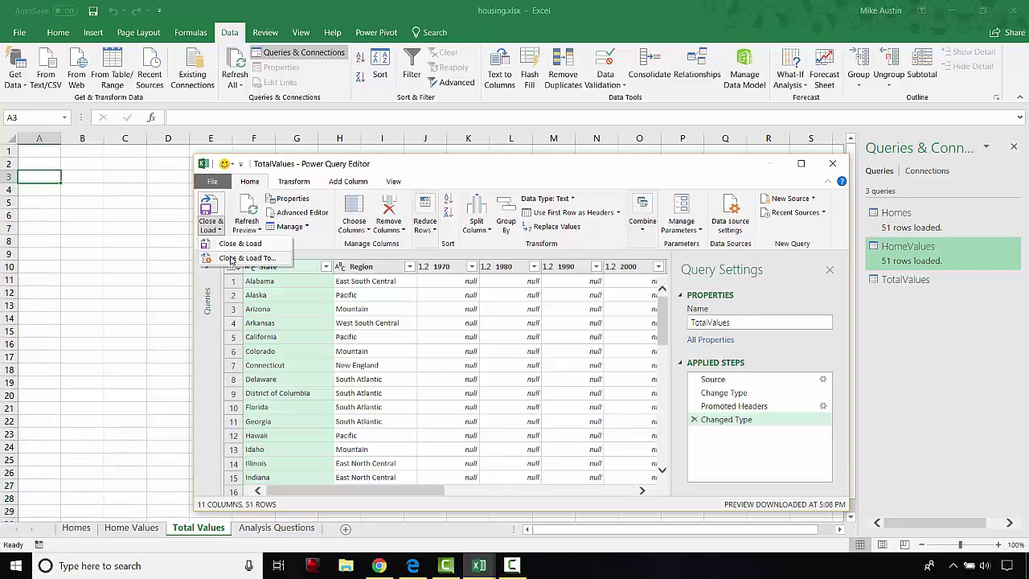
{"action": "left_click", "coordinate": [233, 258]}
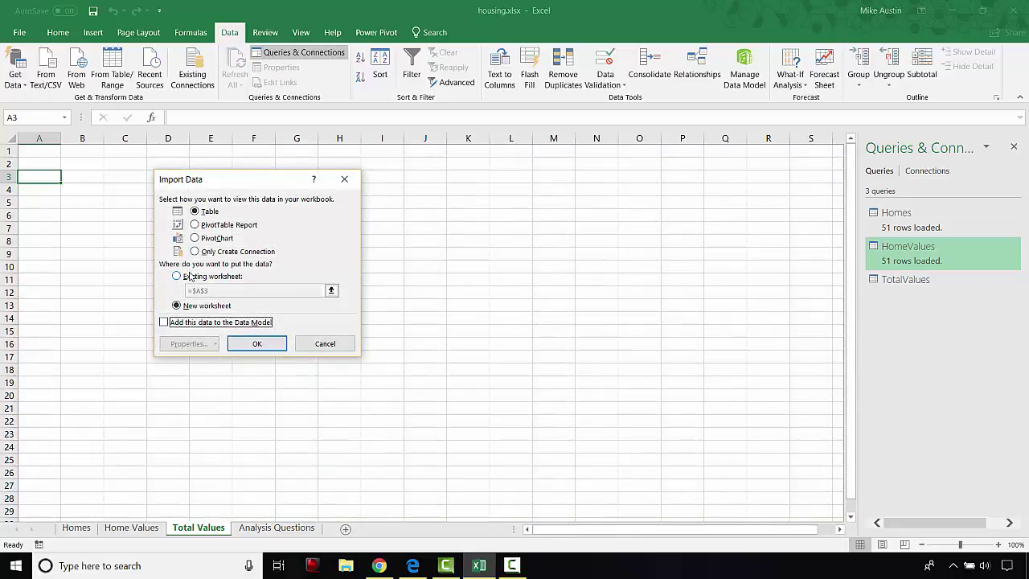
{"action": "left_click", "coordinate": [189, 277]}
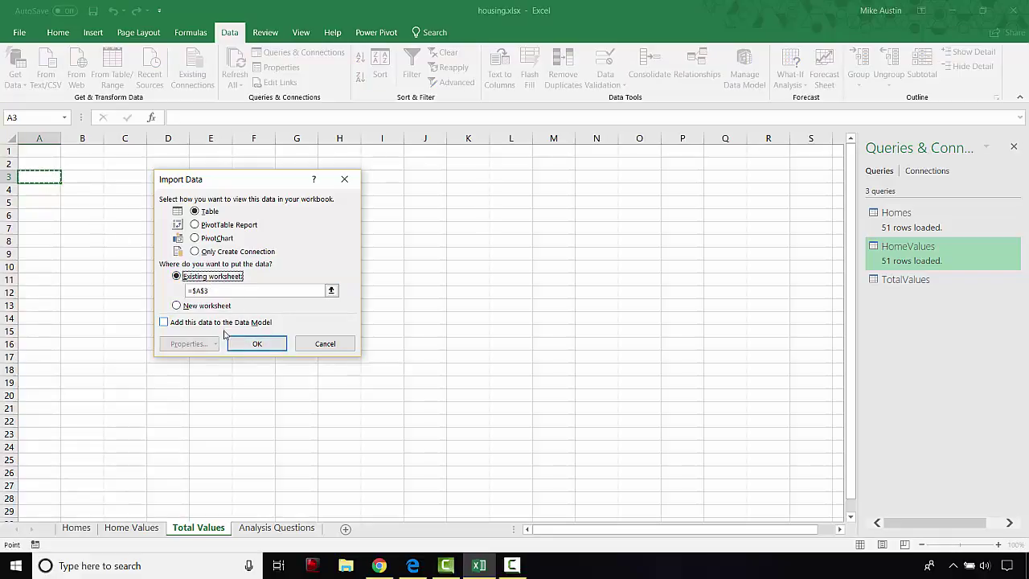
{"action": "left_click", "coordinate": [269, 344]}
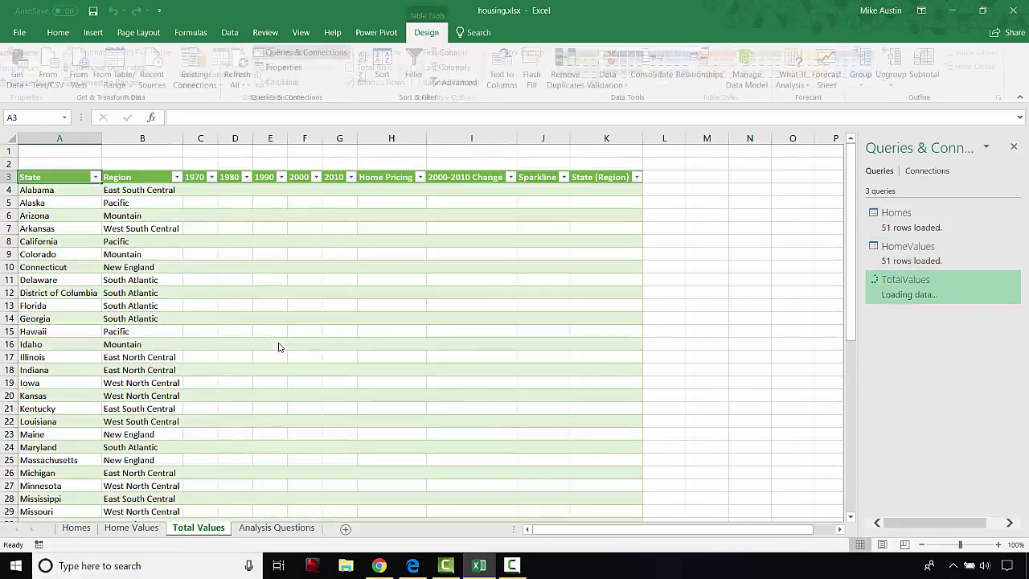
- Review the imported TotalValues table from its header row through its last state row
{"action": "scroll", "coordinate": [299, 344], "scroll_direction": "down", "scroll_amount": 7}
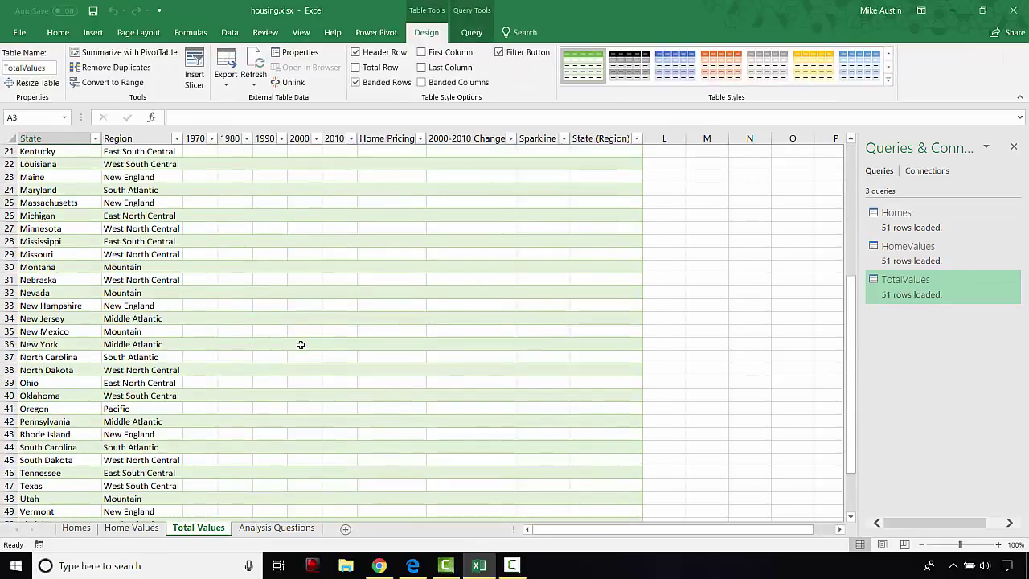
{"action": "scroll", "coordinate": [300, 344], "scroll_direction": "down", "scroll_amount": 5}
{"action": "scroll", "coordinate": [299, 348], "scroll_direction": "up", "scroll_amount": 5}
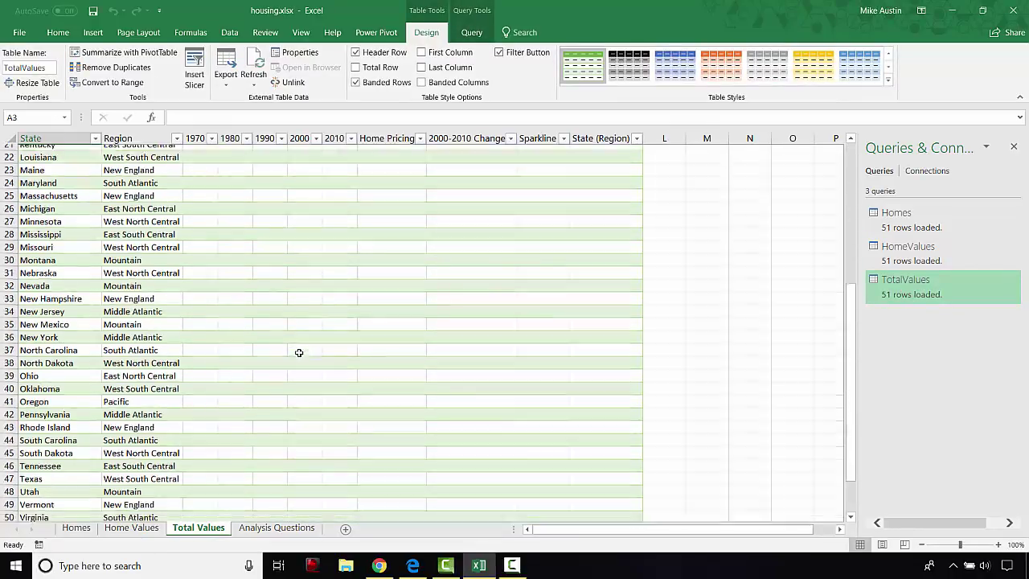
{"action": "scroll", "coordinate": [298, 352], "scroll_direction": "down", "scroll_amount": 3}
{"action": "scroll", "coordinate": [100, 431], "scroll_direction": "up", "scroll_amount": 1}
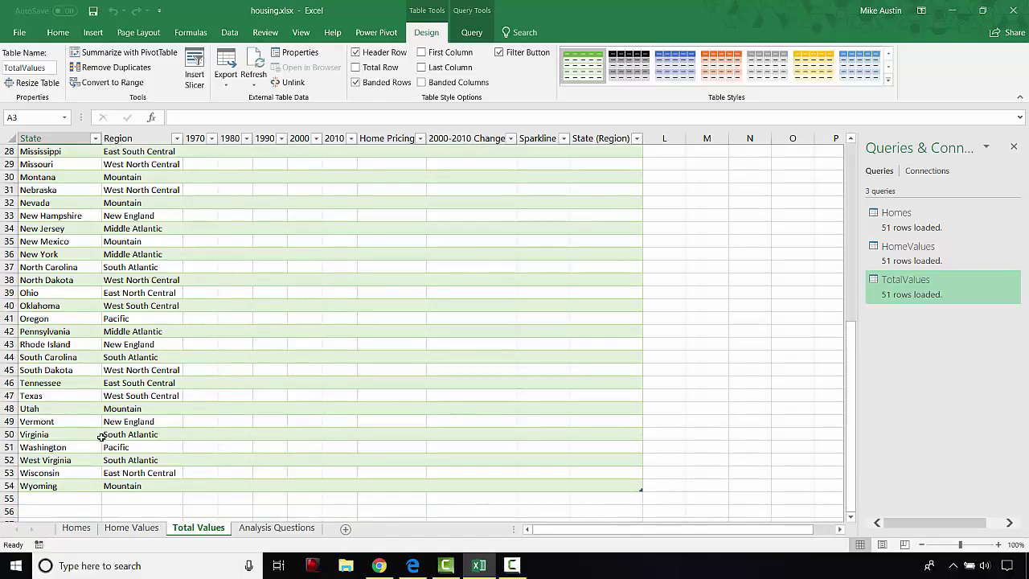
{"action": "scroll", "coordinate": [99, 436], "scroll_direction": "up", "scroll_amount": 9}
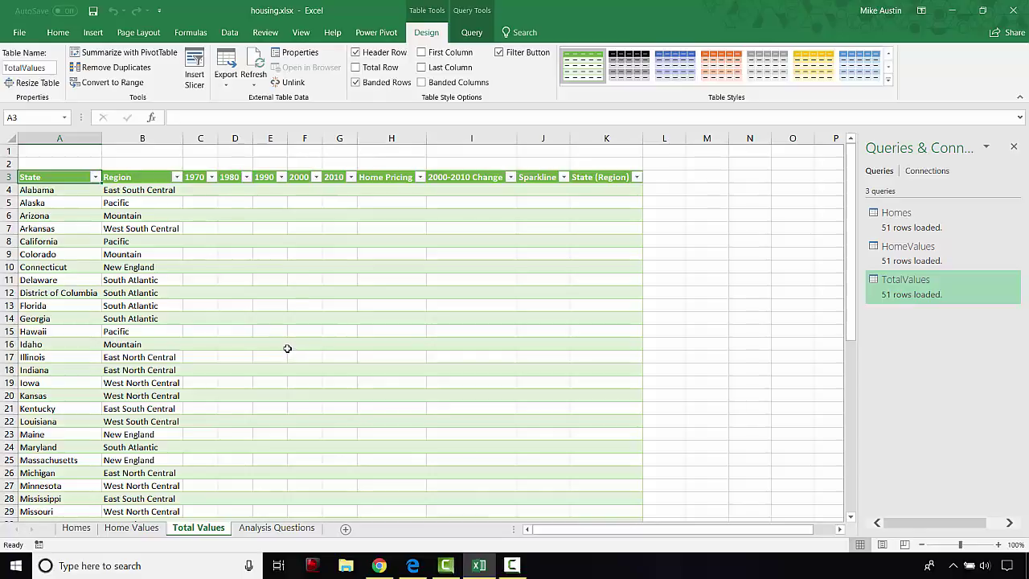
{"action": "key", "text": "F10"}
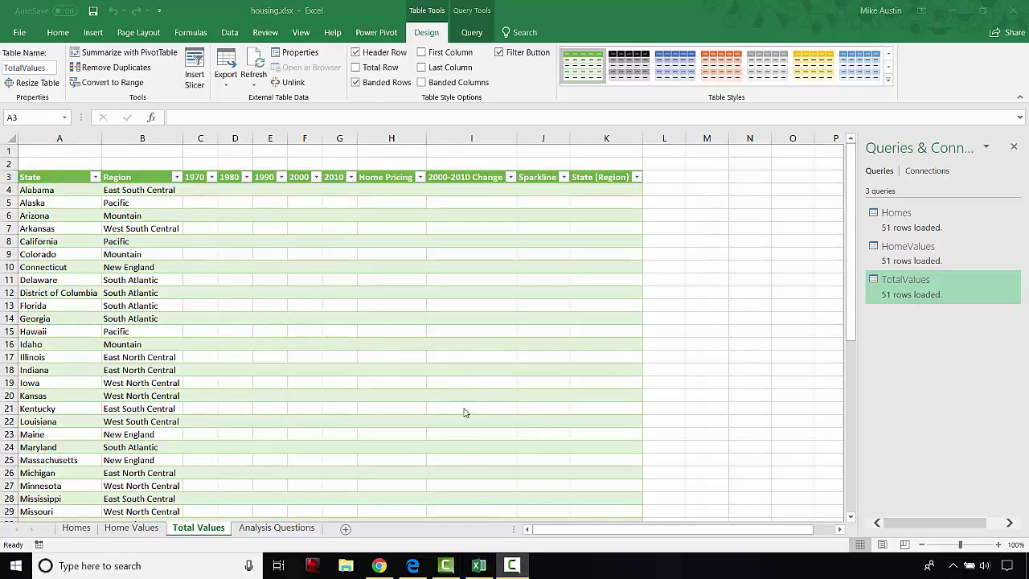
- Add a new sheet between Total Values and Analysis Questions and name it Projections
{"action": "left_click", "coordinate": [480, 565]}
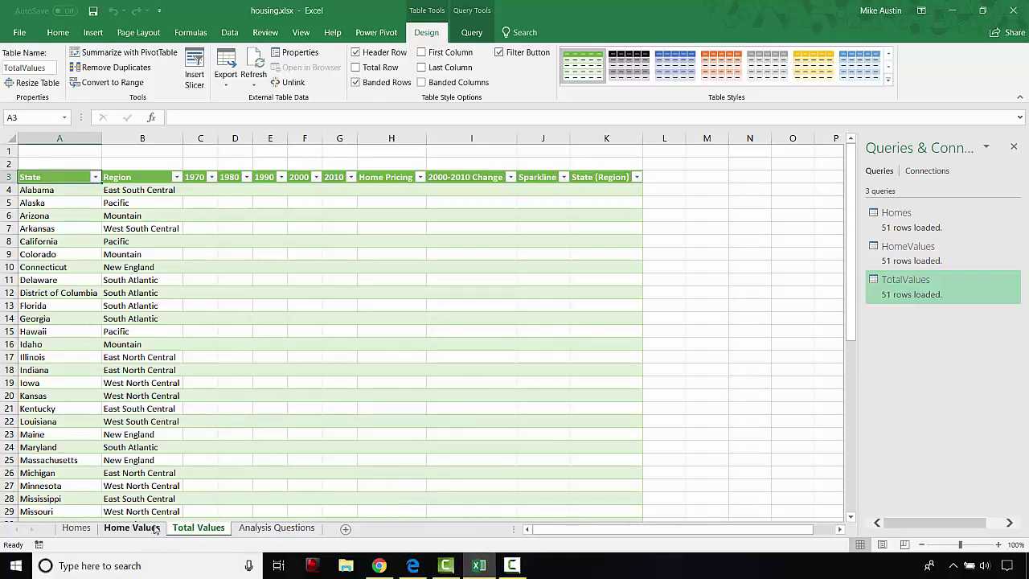
{"action": "left_click", "coordinate": [347, 530]}
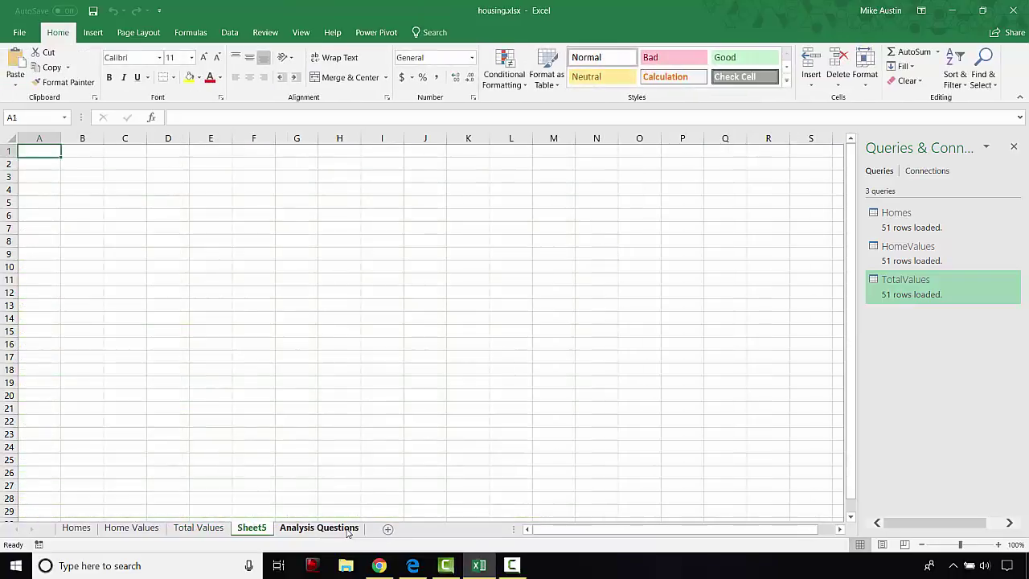
{"action": "right_click", "coordinate": [249, 529]}
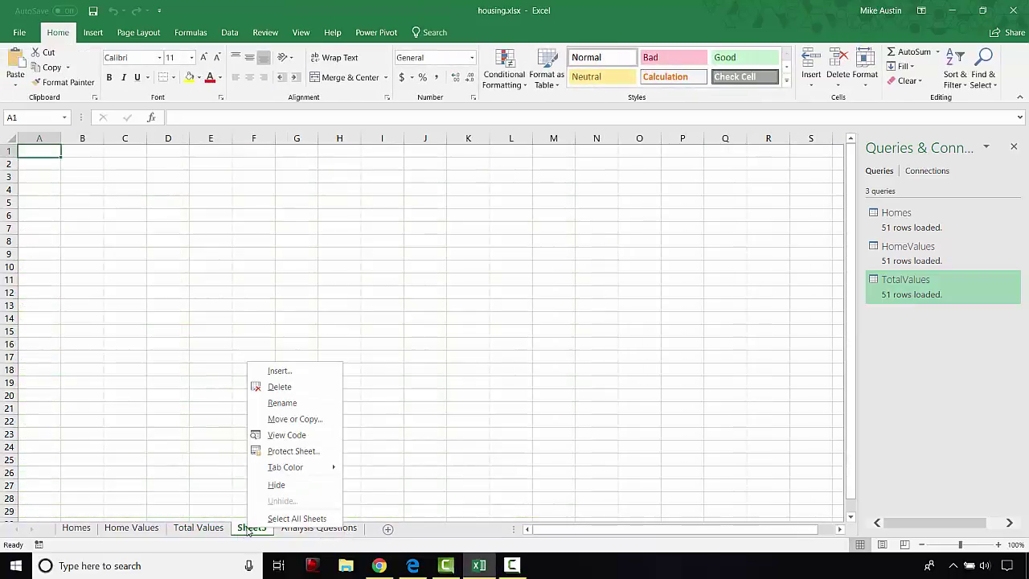
{"action": "left_click", "coordinate": [282, 403]}
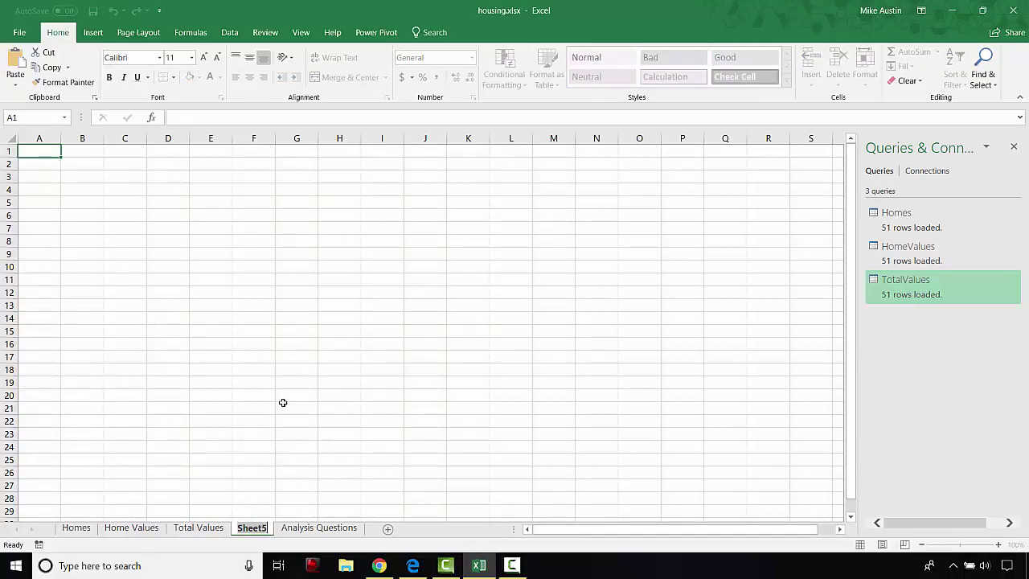
{"action": "type", "text": "Projections"}
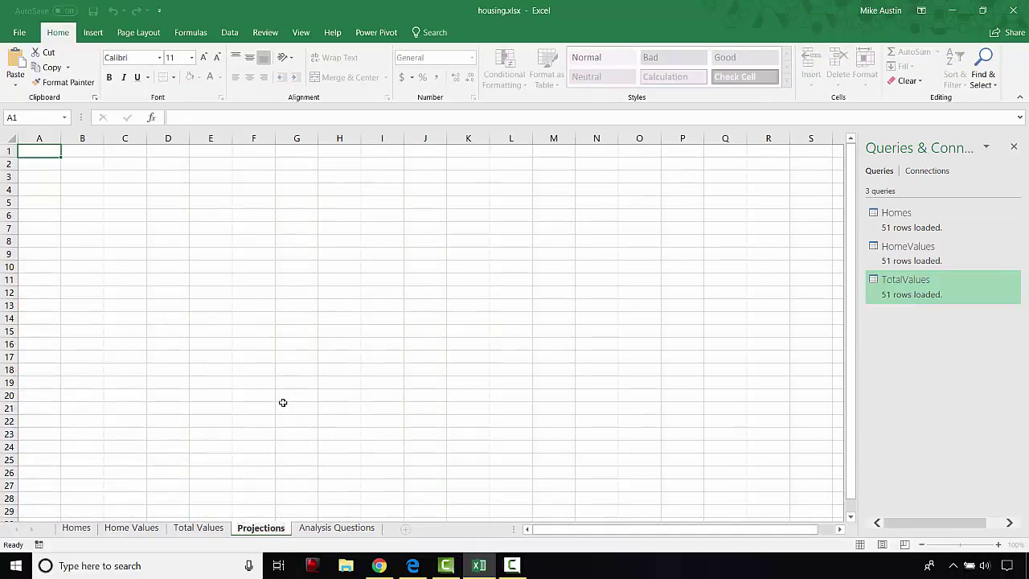
{"action": "key", "text": "Return"}
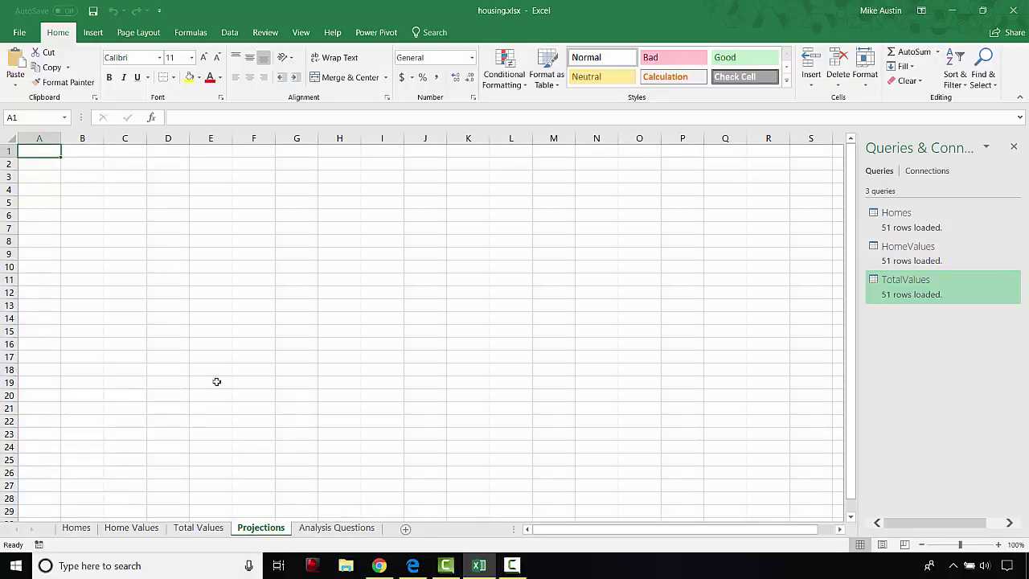
- Select cell A5 of the Projections sheet and start a Microsoft Access database import from Projections.accdb
{"action": "left_click", "coordinate": [38, 203]}
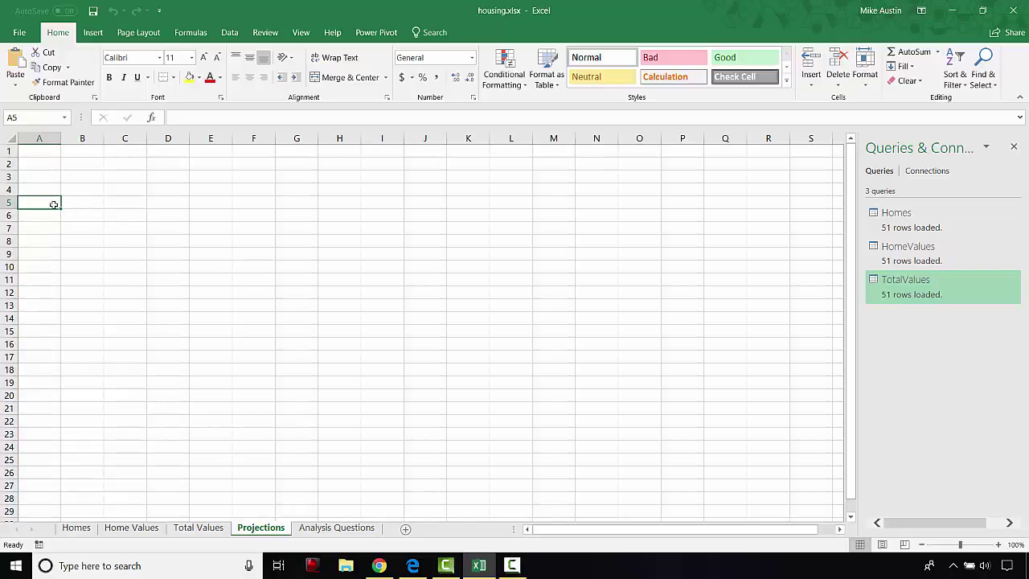
{"action": "left_click", "coordinate": [230, 34]}
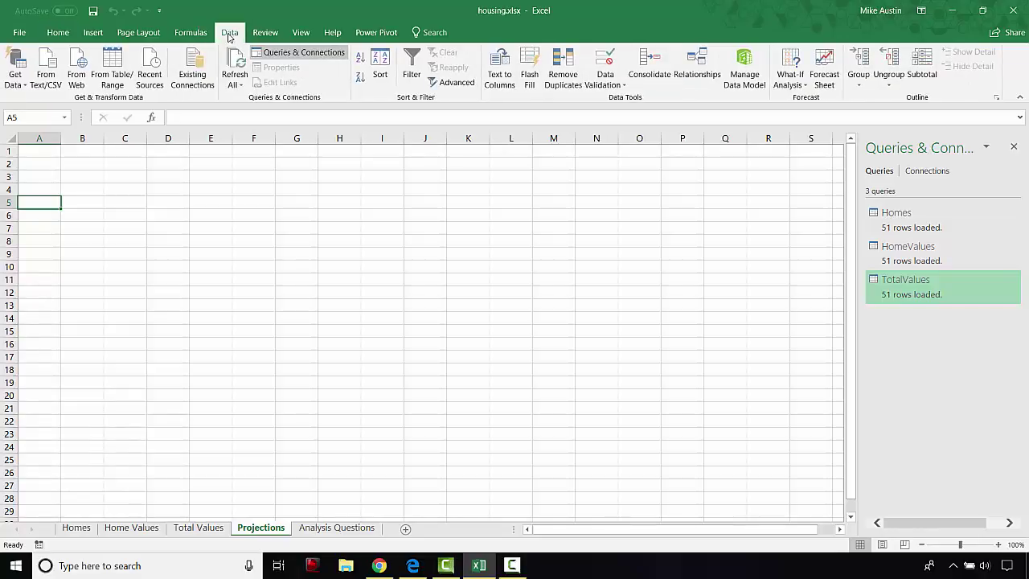
{"action": "left_click", "coordinate": [13, 77]}
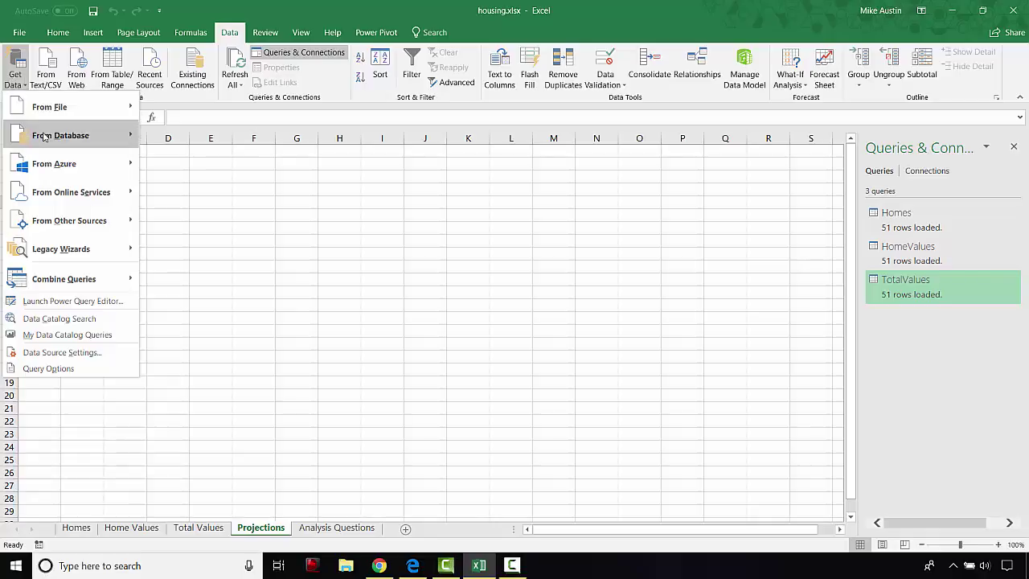
{"action": "mouse_move", "coordinate": [46, 138]}
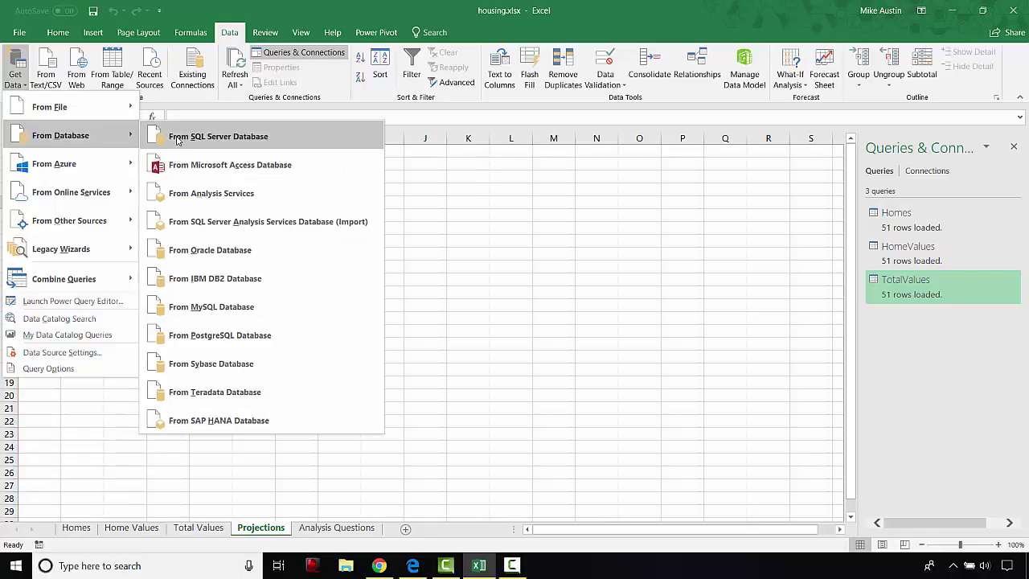
{"action": "left_click", "coordinate": [232, 166]}
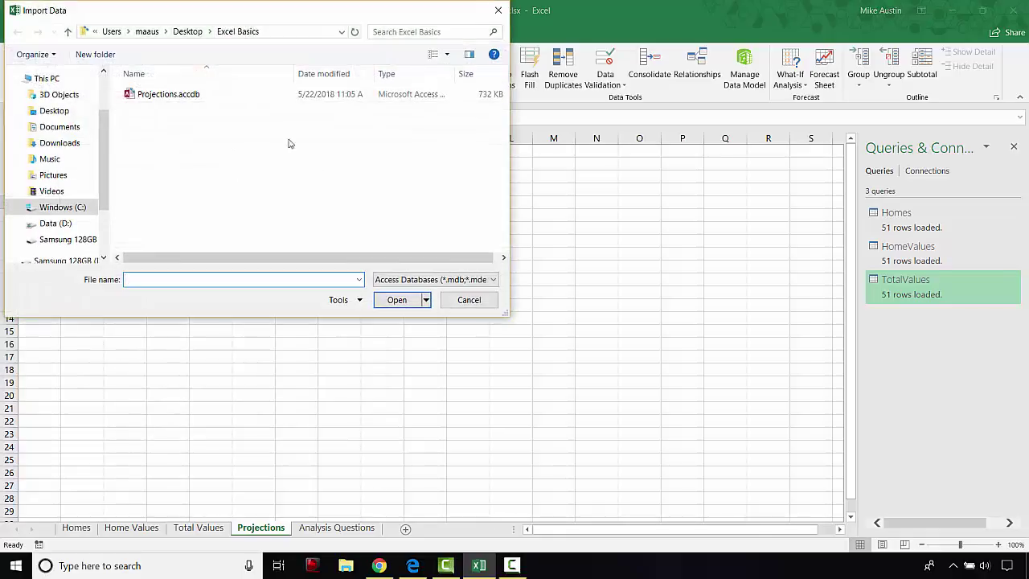
{"action": "left_click", "coordinate": [200, 96]}
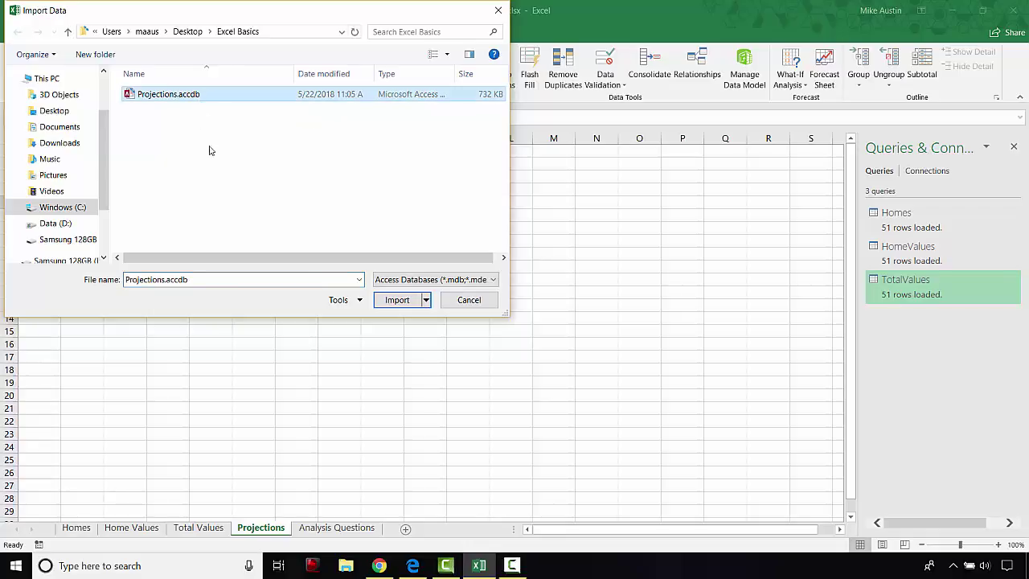
{"action": "left_click", "coordinate": [405, 304]}
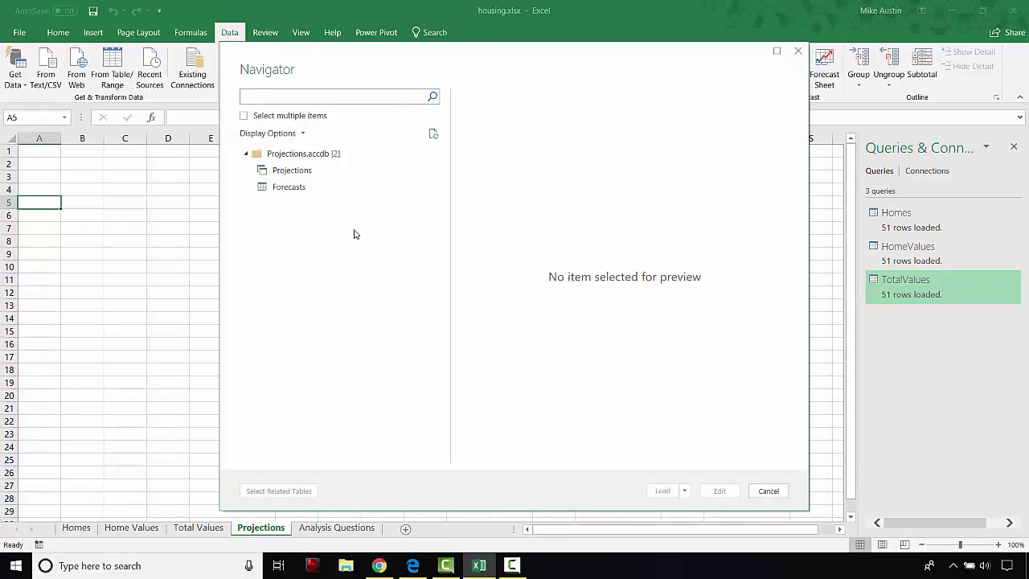
- Load the Forecasts table from Projections.accdb as a table into the existing worksheet at cell A5
{"action": "left_click", "coordinate": [301, 188]}
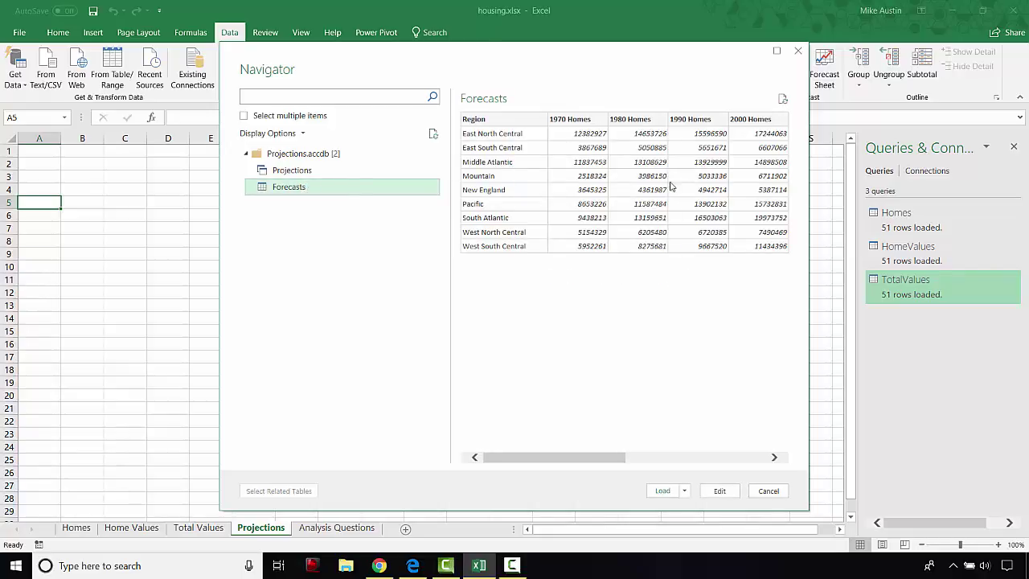
{"action": "left_click", "coordinate": [565, 460]}
{"action": "left_click_drag", "start_coordinate": [564, 460], "coordinate": [425, 172]}
{"action": "left_click_drag", "start_coordinate": [611, 456], "coordinate": [519, 453]}
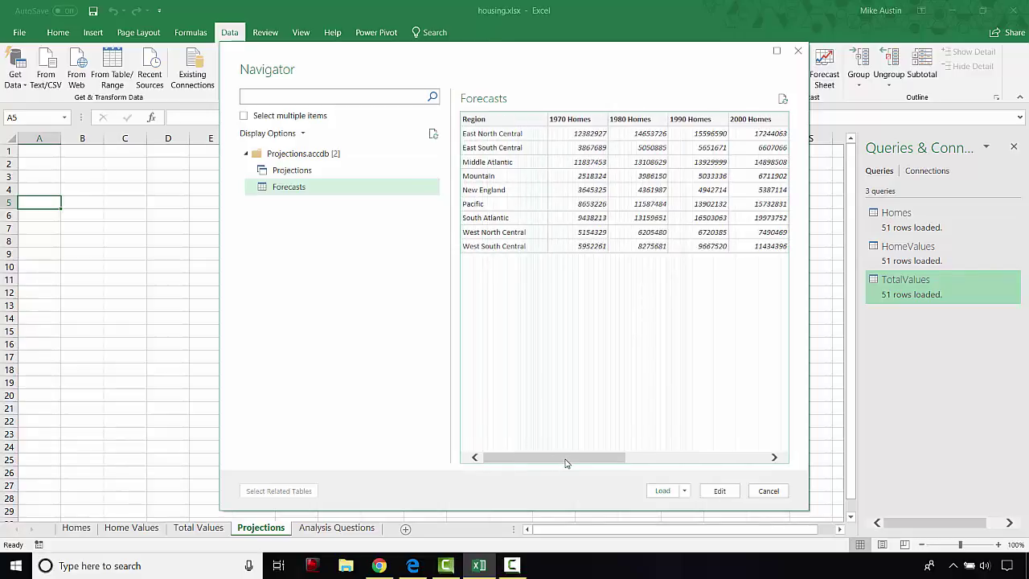
{"action": "left_click", "coordinate": [684, 491]}
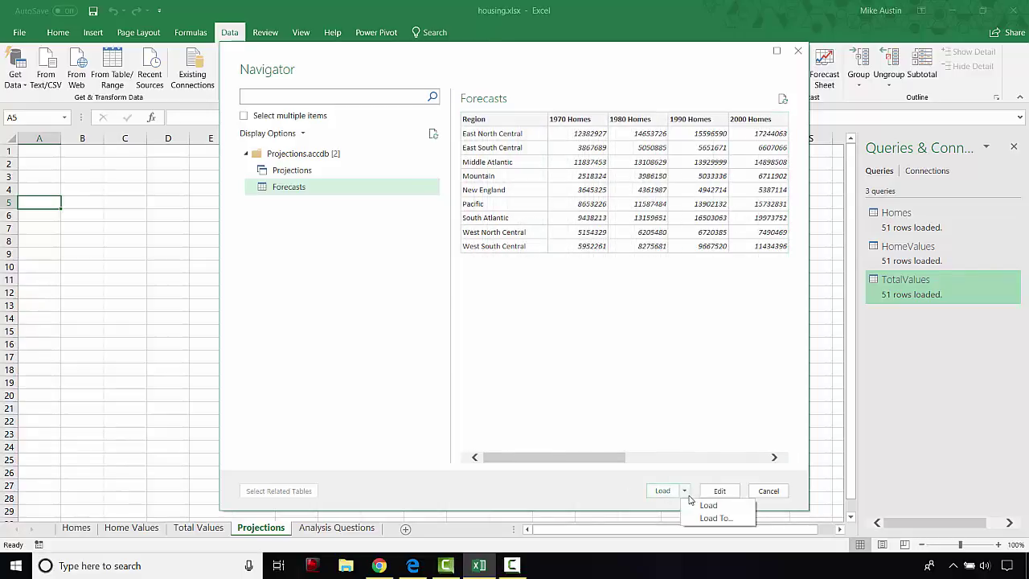
{"action": "left_click", "coordinate": [707, 518]}
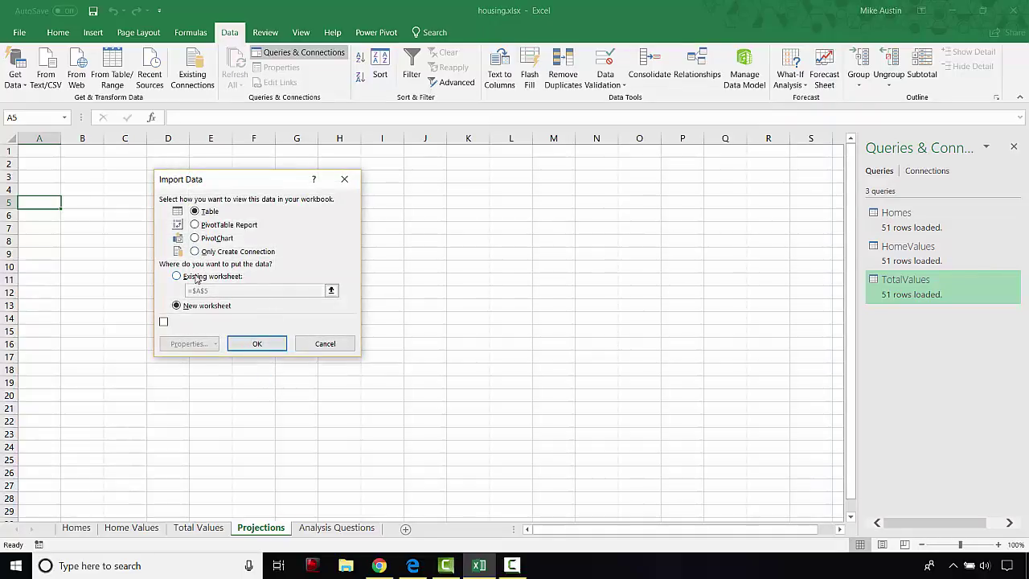
{"action": "left_click", "coordinate": [195, 278]}
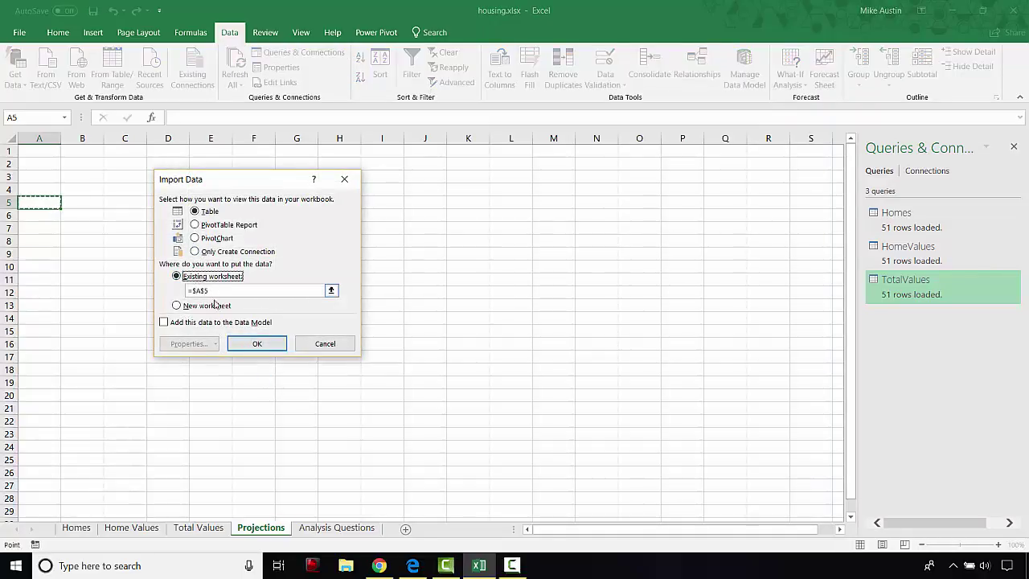
{"action": "left_click", "coordinate": [257, 344]}
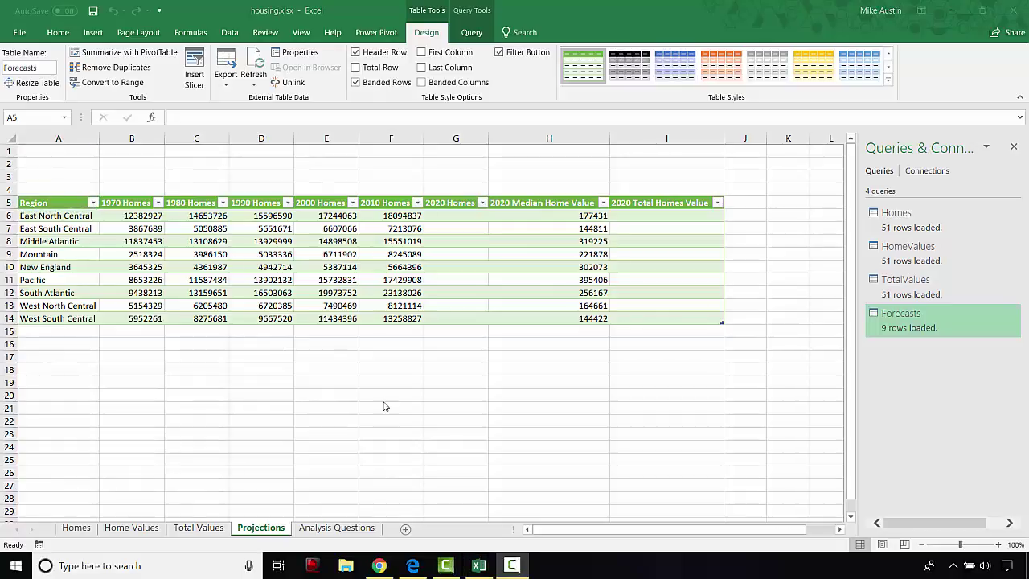
- Check the Enter data instructions in instructionsEB.pdf in the browser and enter "Homes in Each State" in cell A1 of the Homes sheet
{"action": "left_click", "coordinate": [413, 562]}
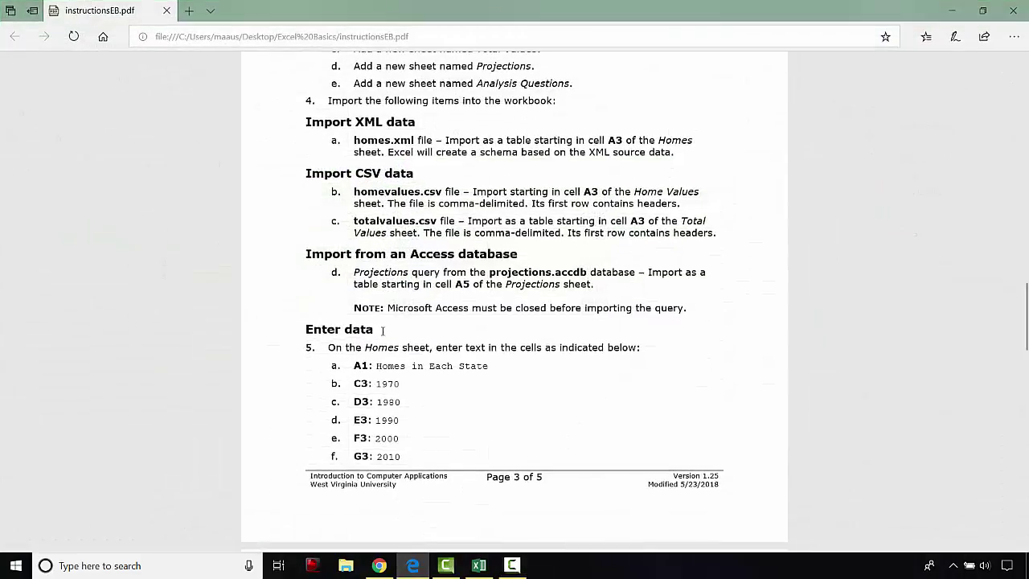
{"action": "scroll", "coordinate": [381, 334], "scroll_direction": "down", "scroll_amount": 5}
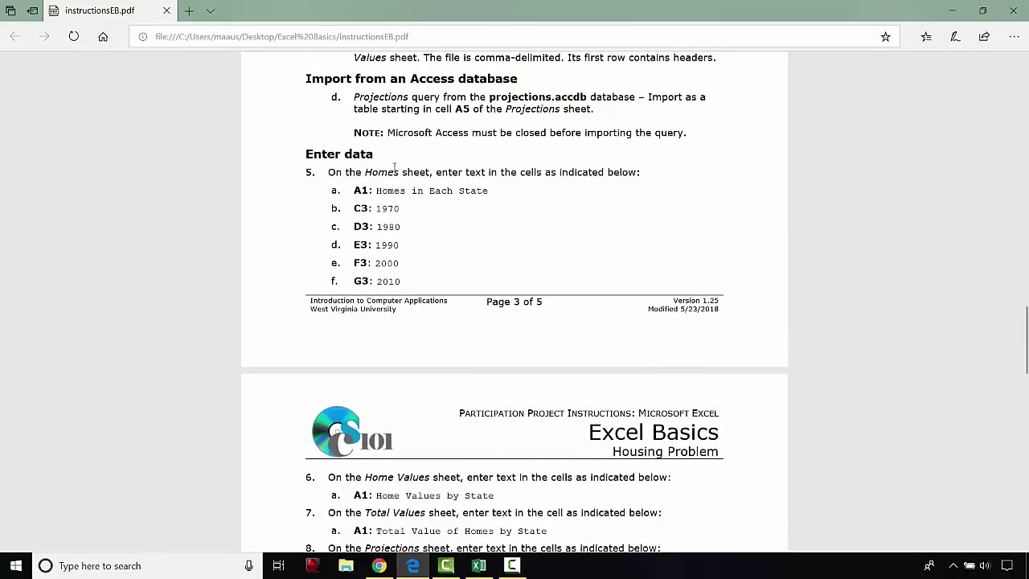
{"action": "scroll", "coordinate": [483, 185], "scroll_direction": "down", "scroll_amount": 1}
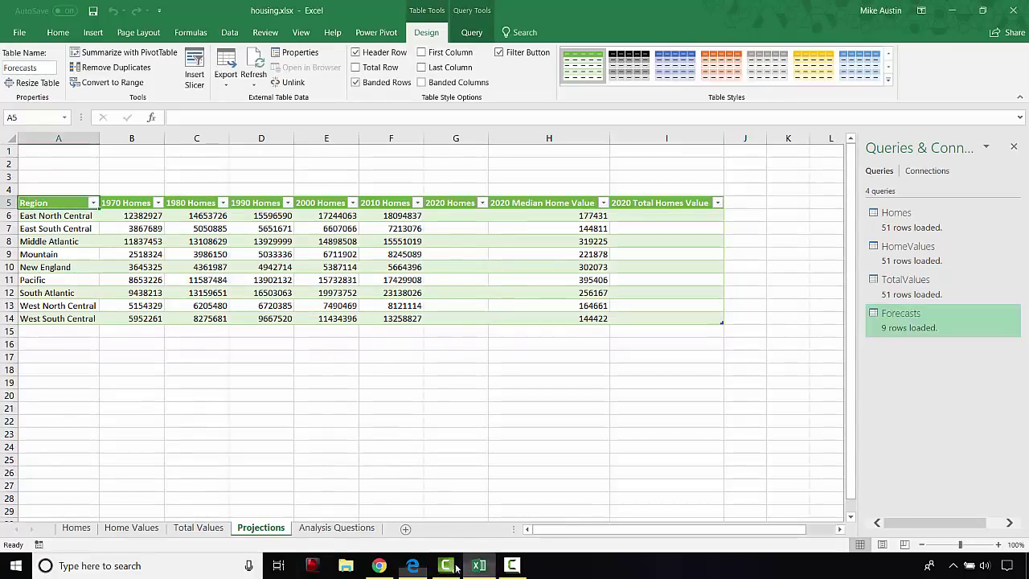
{"action": "left_click", "coordinate": [479, 565]}
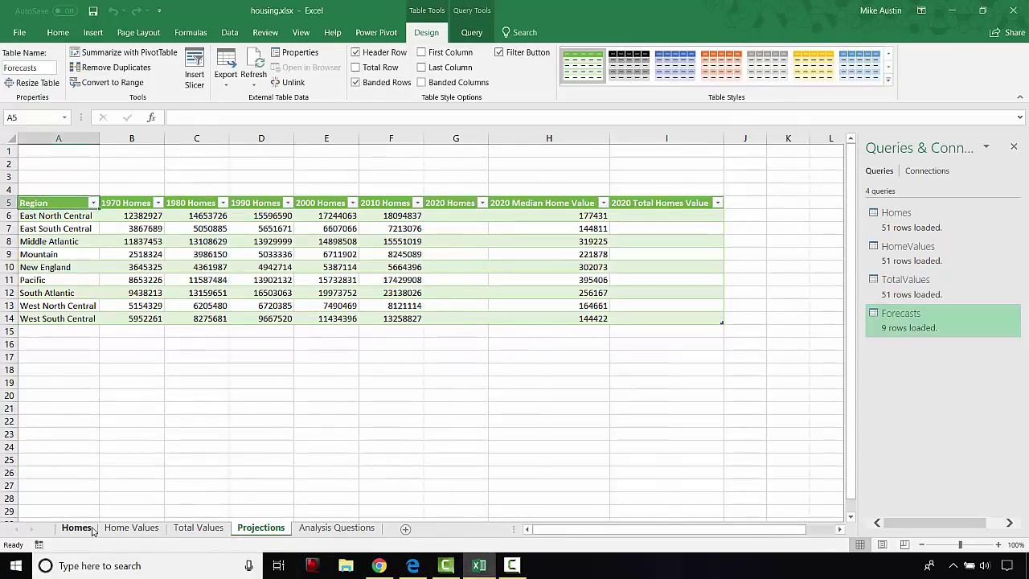
{"action": "left_click", "coordinate": [90, 528]}
{"action": "left_click", "coordinate": [43, 150]}
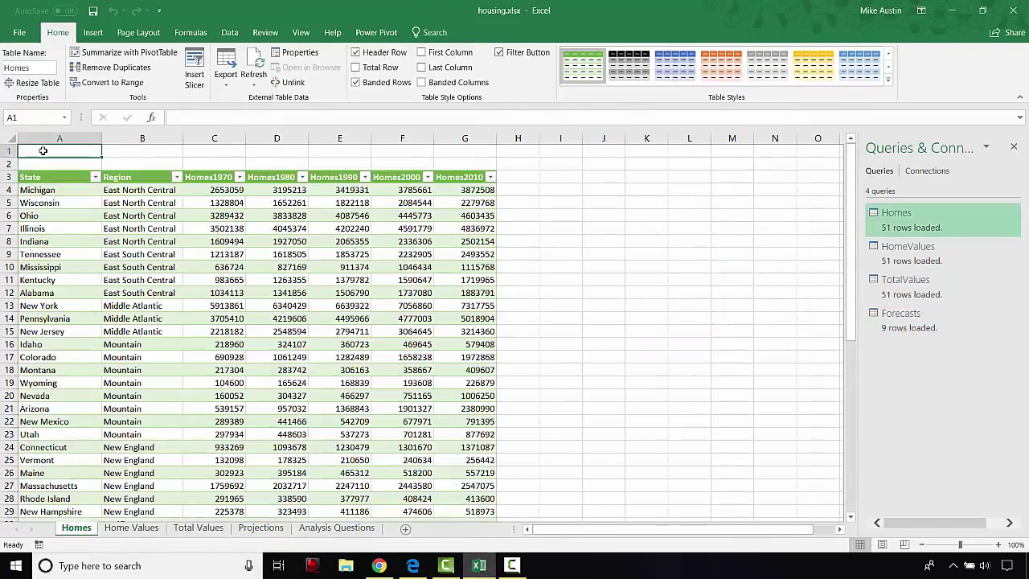
{"action": "left_click", "coordinate": [414, 564]}
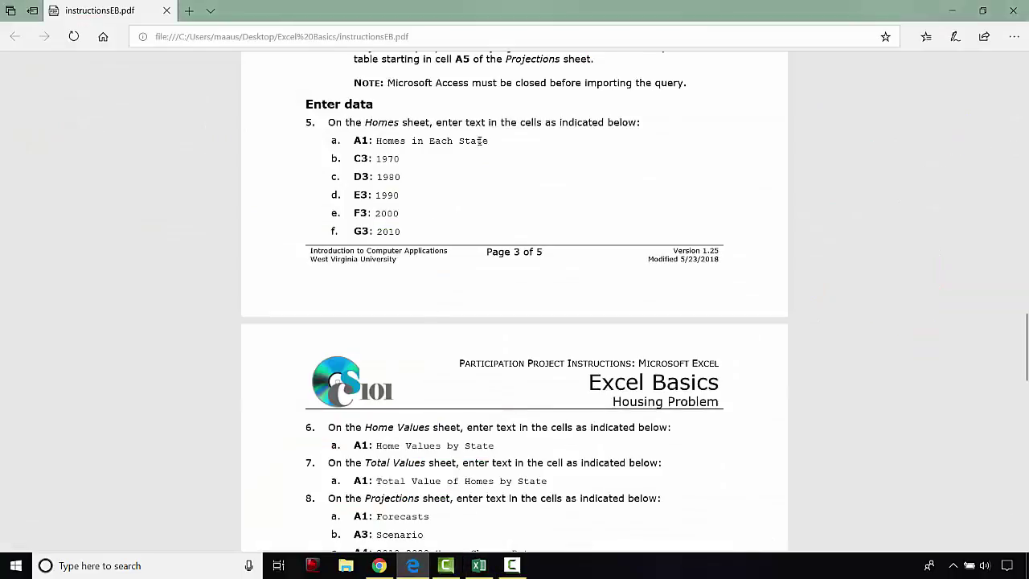
{"action": "left_click", "coordinate": [479, 565]}
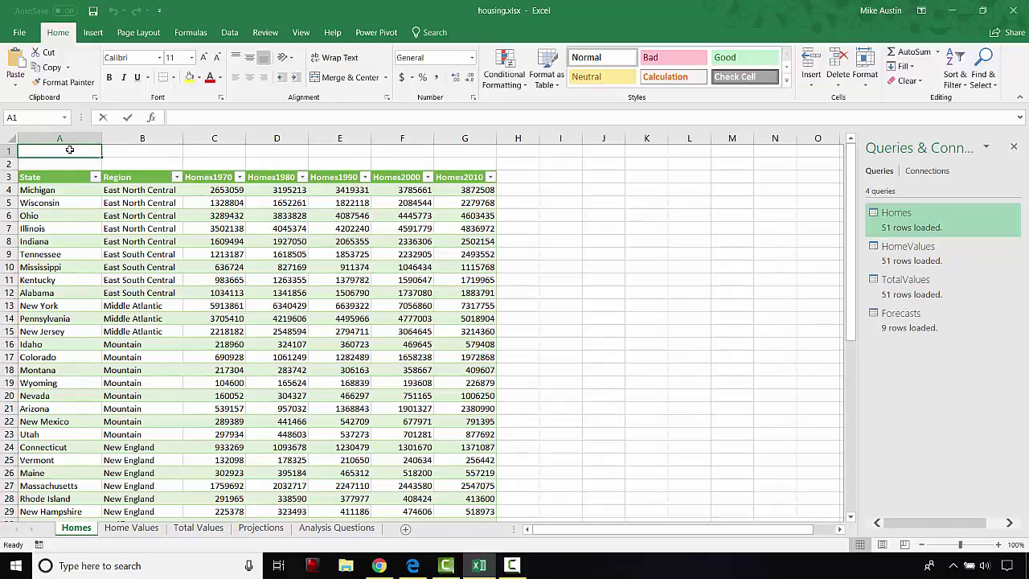
{"action": "type", "text": "Homes in Each"}
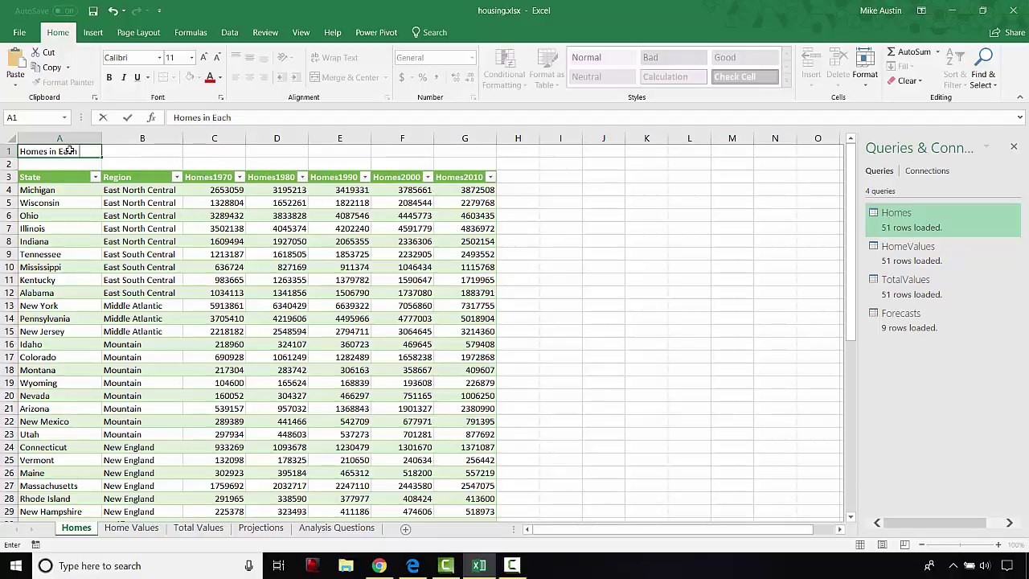
{"action": "type", "text": " State"}
{"action": "left_click", "coordinate": [413, 566]}
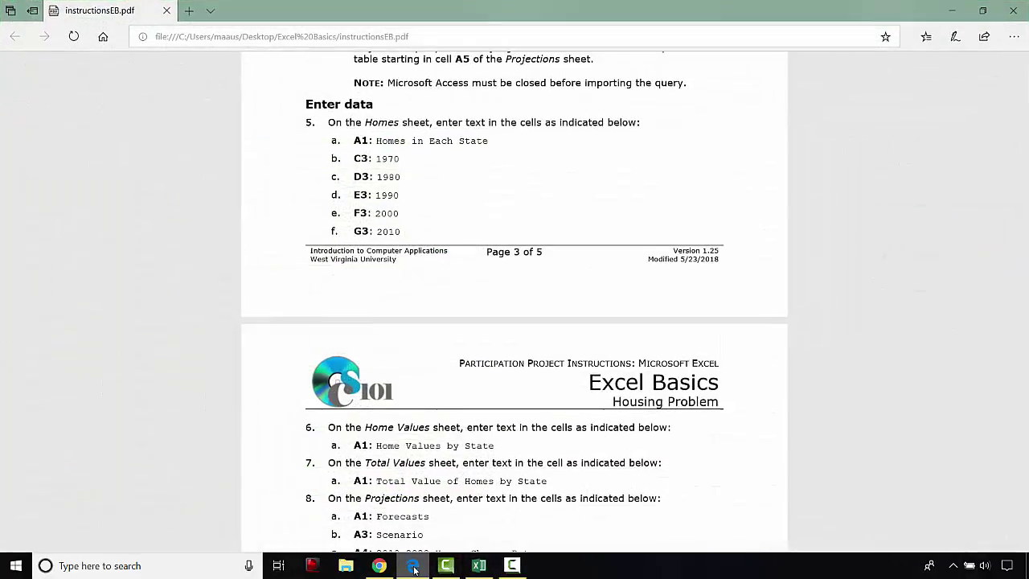
{"action": "left_click", "coordinate": [412, 566]}
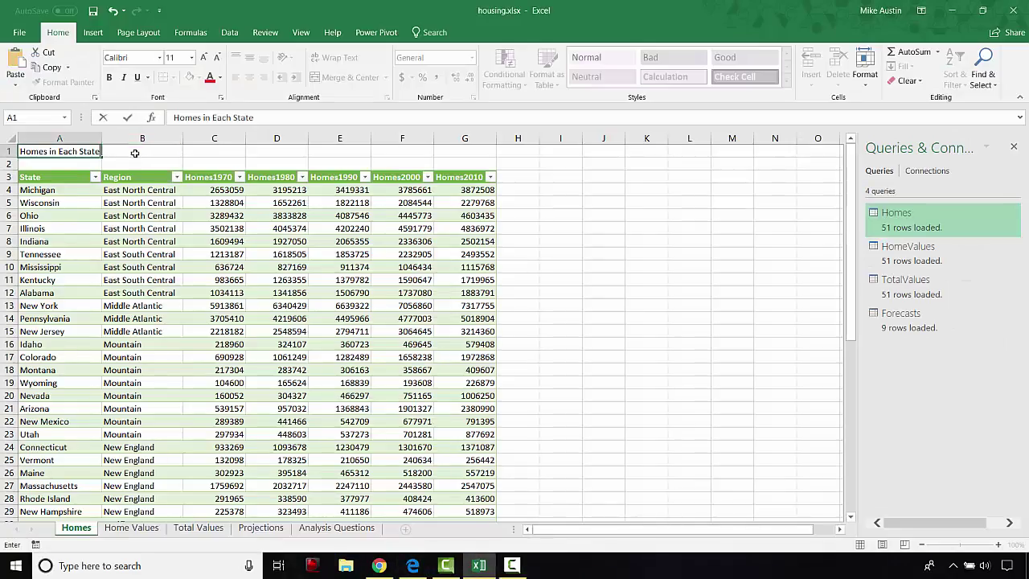
{"action": "left_click", "coordinate": [135, 152]}
- Inspect cells A1 and B1 of the Homes sheet to check which one holds the title text
{"action": "left_click", "coordinate": [88, 151]}
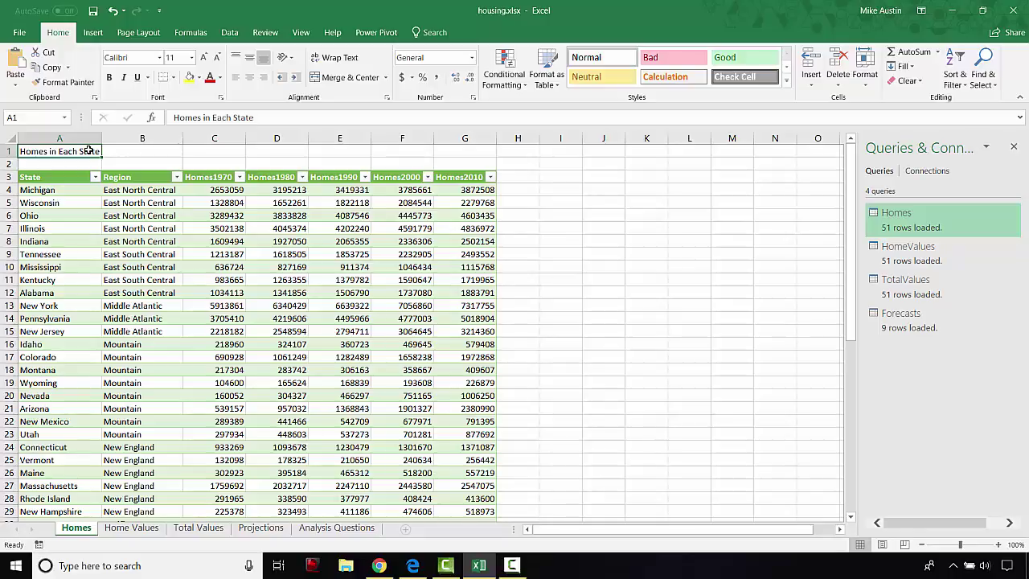
{"action": "left_click", "coordinate": [112, 151]}
{"action": "left_click", "coordinate": [90, 151]}
{"action": "left_click", "coordinate": [255, 118]}
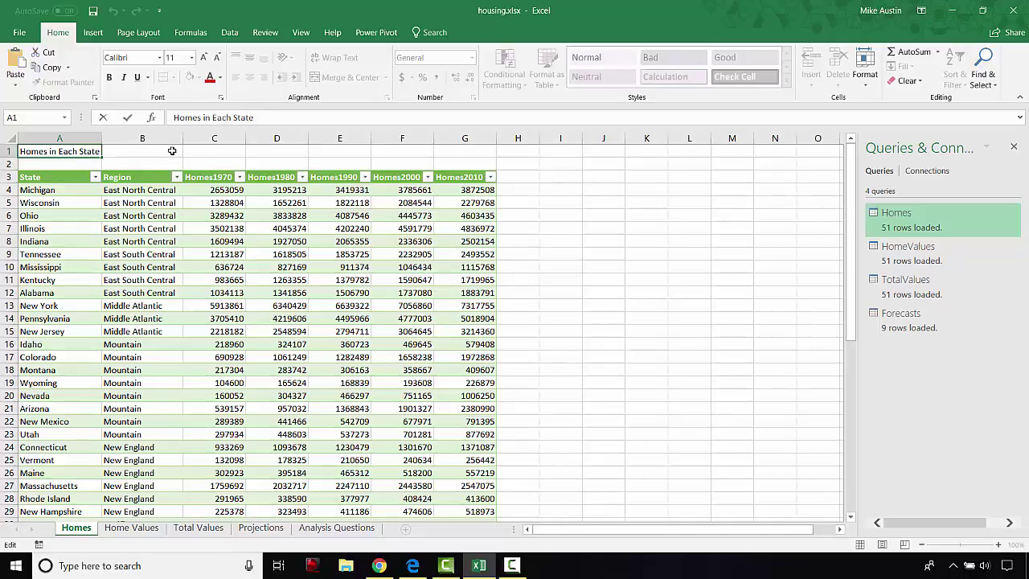
- Check the required C3 text in instructionsEB.pdf and shorten the table header in cell C3 of the Homes sheet to 1970
{"action": "left_click", "coordinate": [412, 565]}
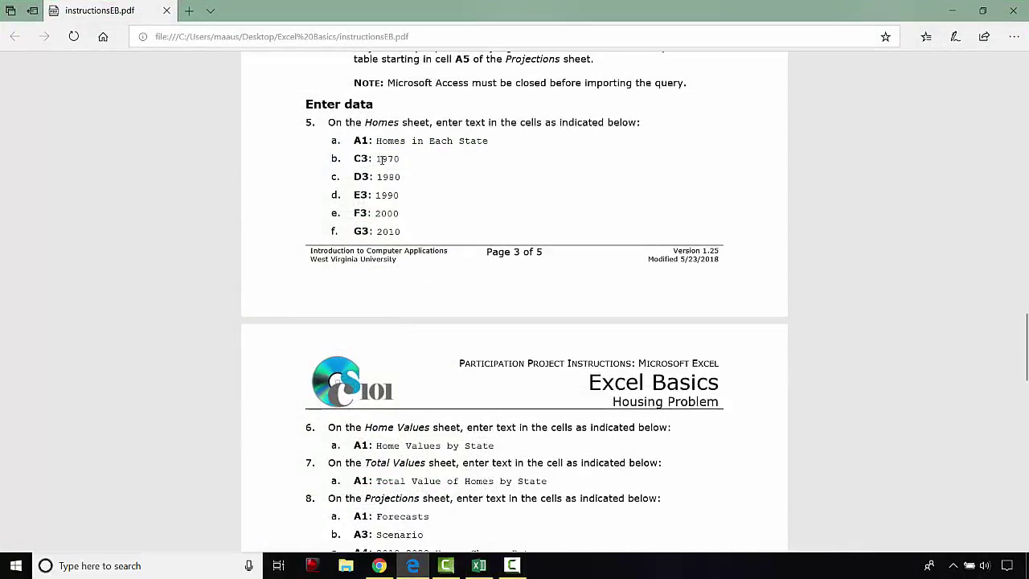
{"action": "left_click", "coordinate": [479, 565]}
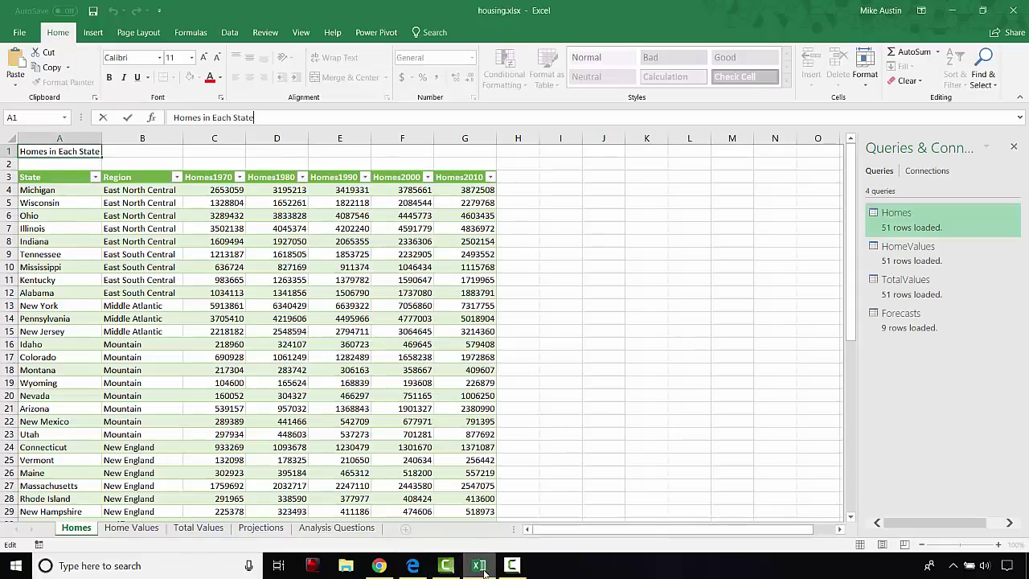
{"action": "left_click", "coordinate": [217, 177]}
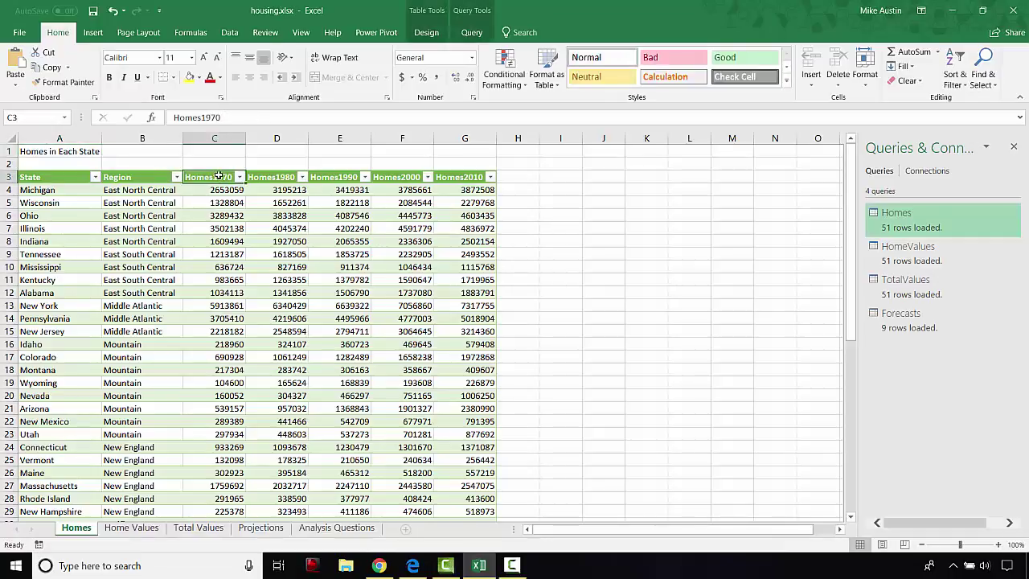
{"action": "left_click", "coordinate": [201, 118]}
{"action": "left_click_drag", "start_coordinate": [201, 118], "coordinate": [175, 118]}
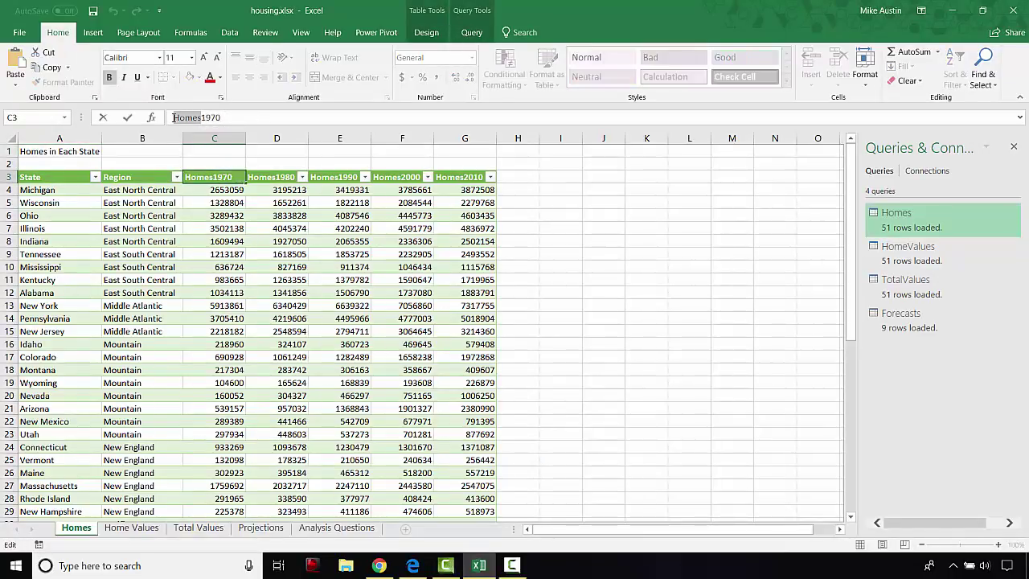
{"action": "key", "text": "Delete"}
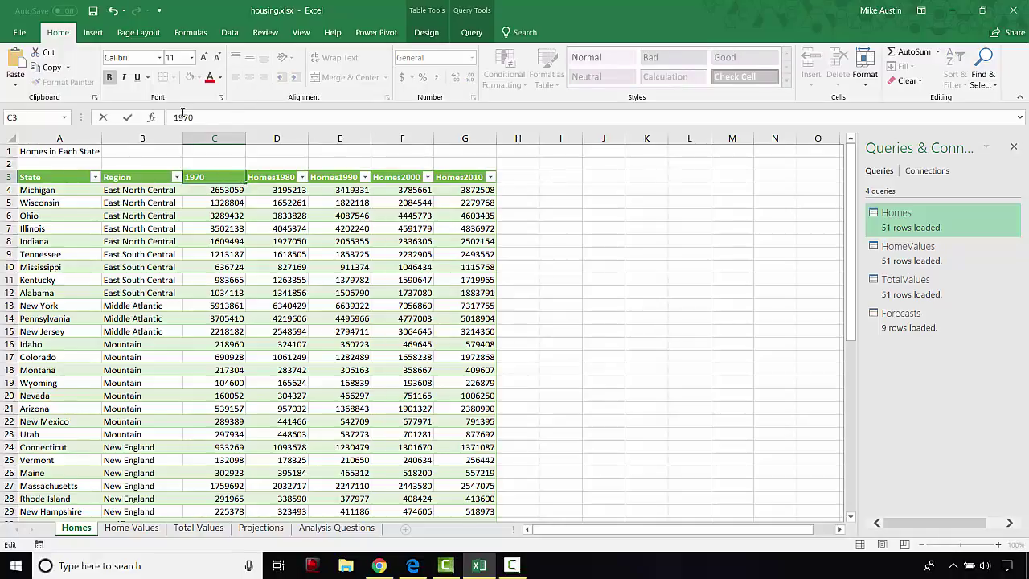
- Shorten the table header in cell D3 of the Homes sheet to 1980
{"action": "left_click", "coordinate": [276, 178]}
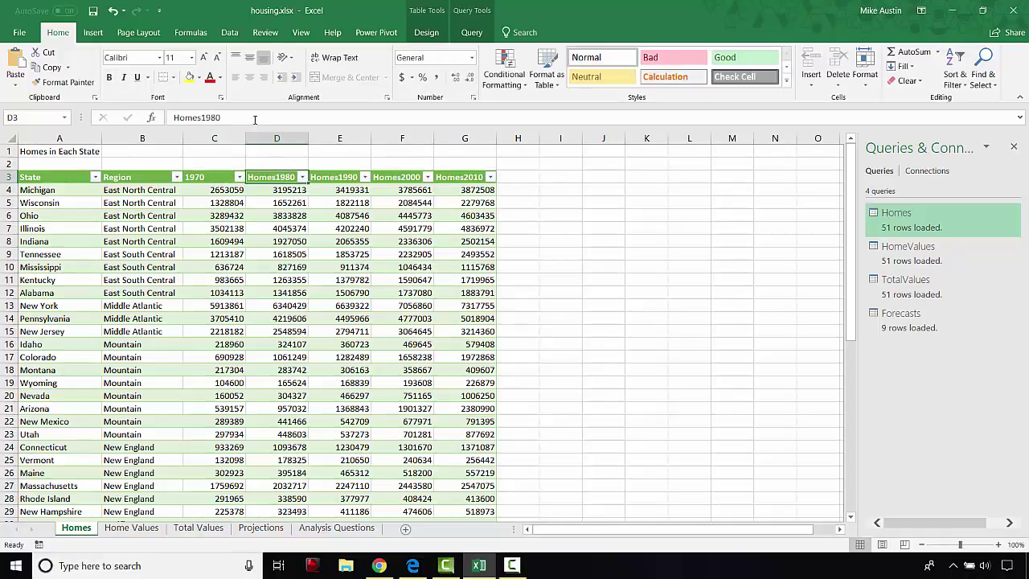
{"action": "left_click", "coordinate": [212, 117]}
{"action": "key", "text": "BackSpace"}
{"action": "key", "text": "BackSpace"}
{"action": "key", "text": "BackSpace"}
{"action": "key", "text": "BackSpace"}
{"action": "key", "text": "BackSpace"}
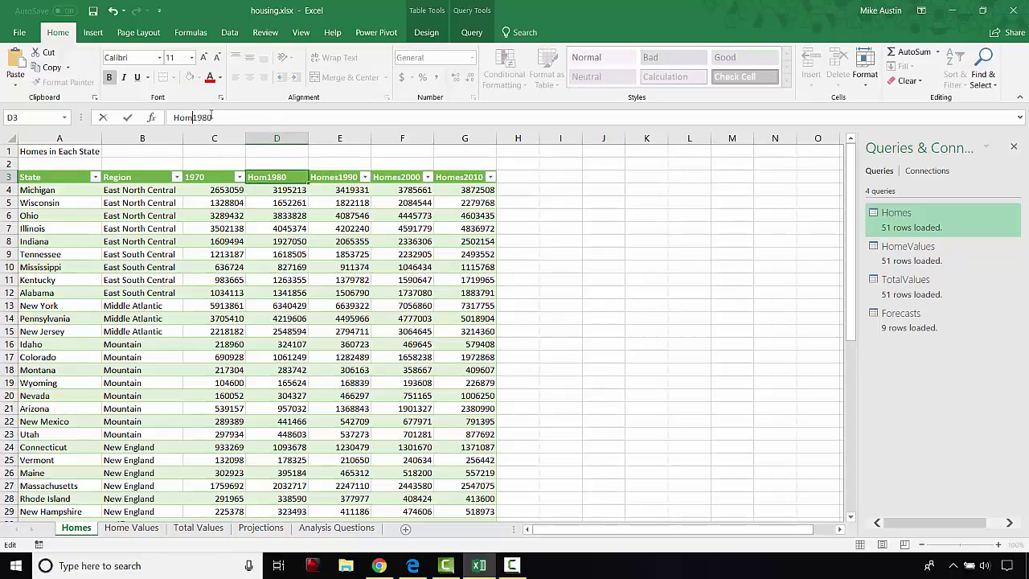
- Shorten the table header in cell E3 of the Homes sheet to 1990
{"action": "left_click", "coordinate": [340, 180]}
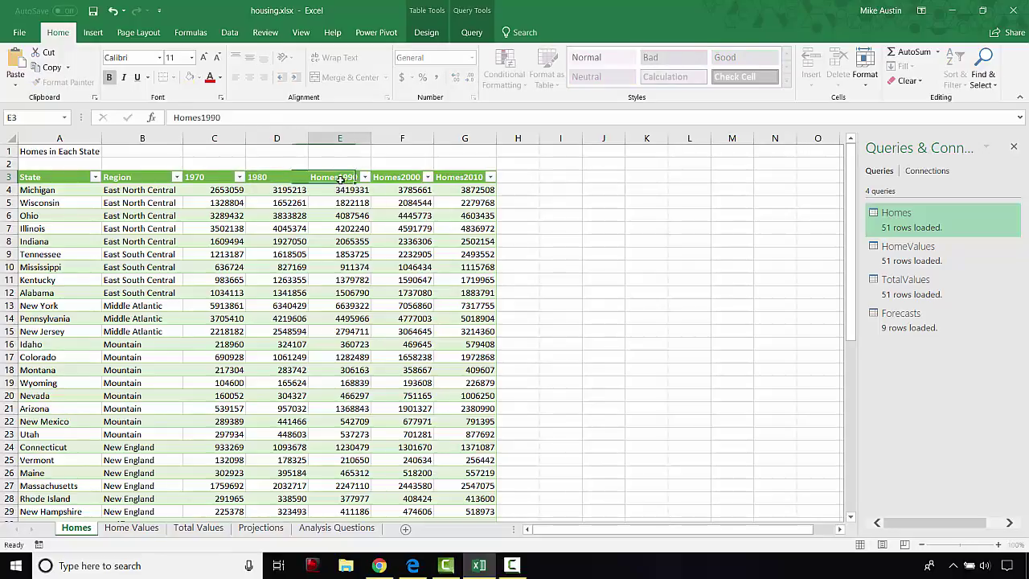
{"action": "left_click_drag", "start_coordinate": [202, 118], "coordinate": [166, 116]}
{"action": "key", "text": "BackSpace"}
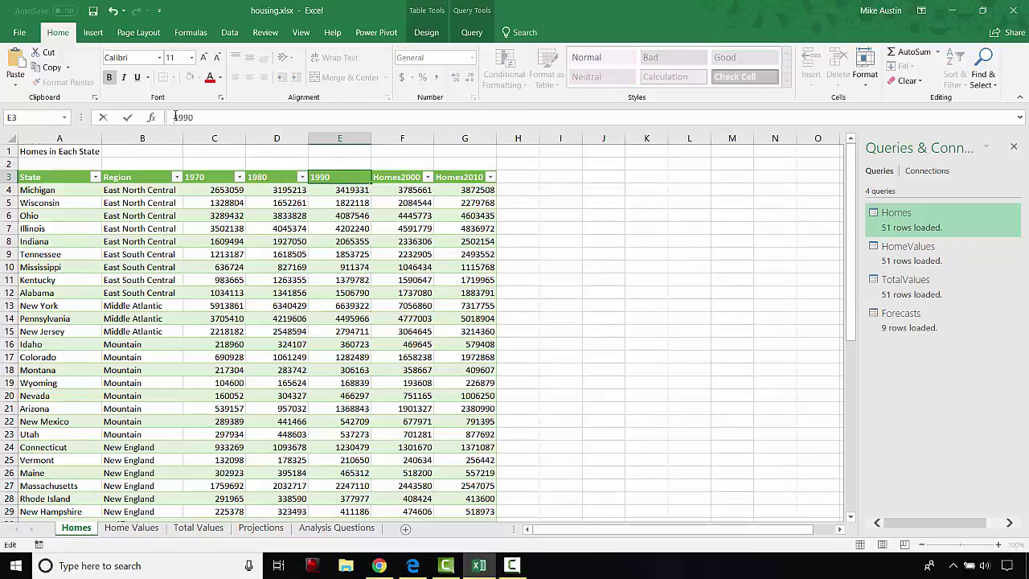
- Shorten the table header in cell F3 of the Homes sheet to 2000
{"action": "left_click", "coordinate": [398, 171]}
{"action": "left_click", "coordinate": [397, 176]}
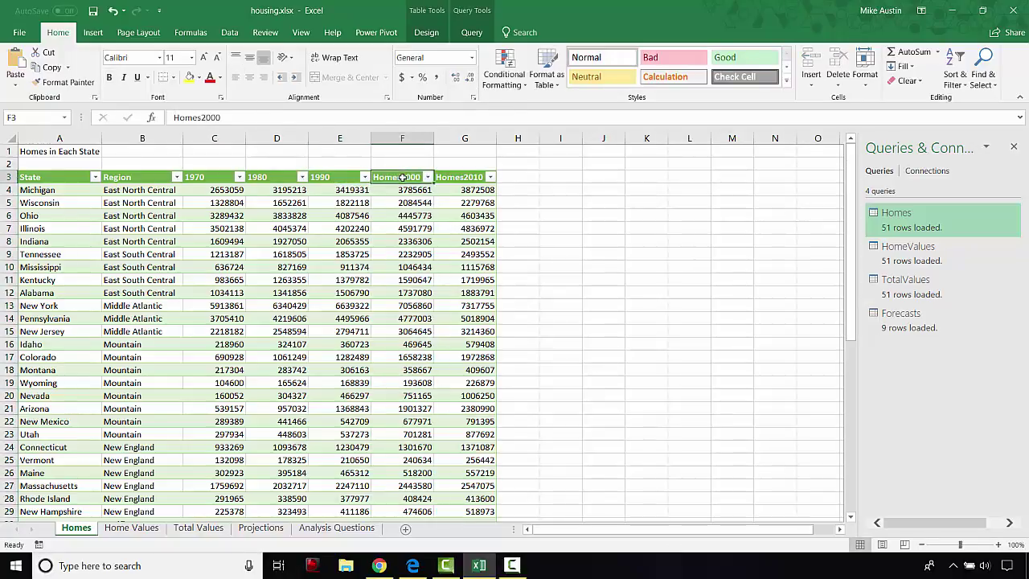
{"action": "left_click", "coordinate": [201, 118]}
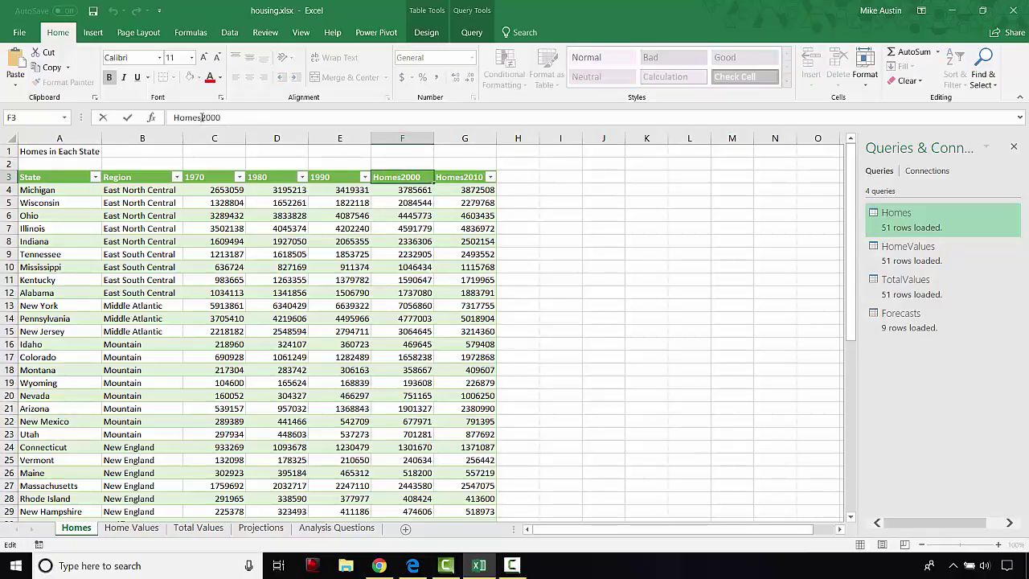
{"action": "key", "text": "BackSpace"}
{"action": "key", "text": "BackSpace"}
{"action": "key", "text": "BackSpace"}
{"action": "key", "text": "BackSpace"}
{"action": "key", "text": "BackSpace"}
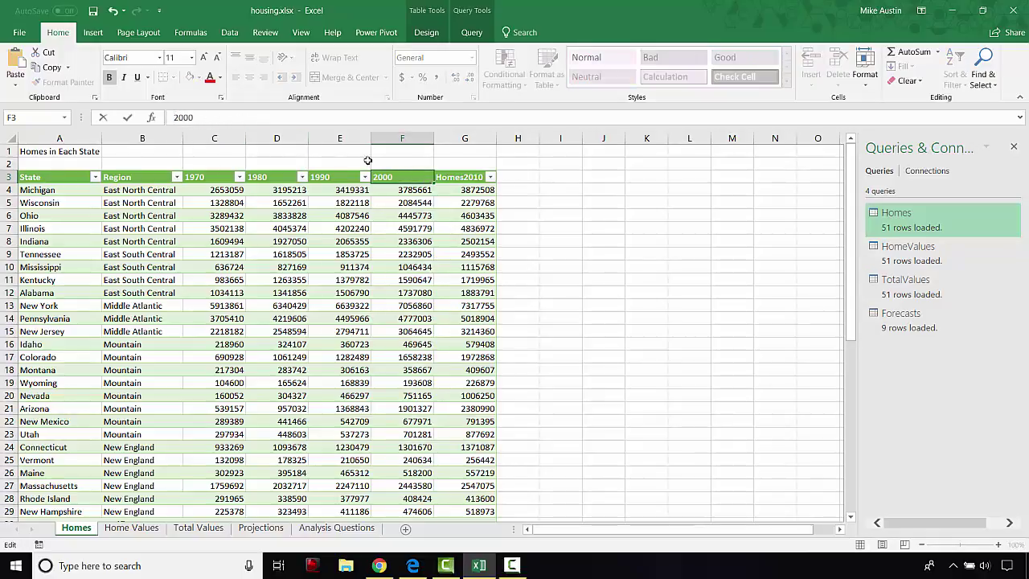
- Shorten the table header in cell G3 of the Homes sheet to 2010
{"action": "left_click", "coordinate": [479, 178]}
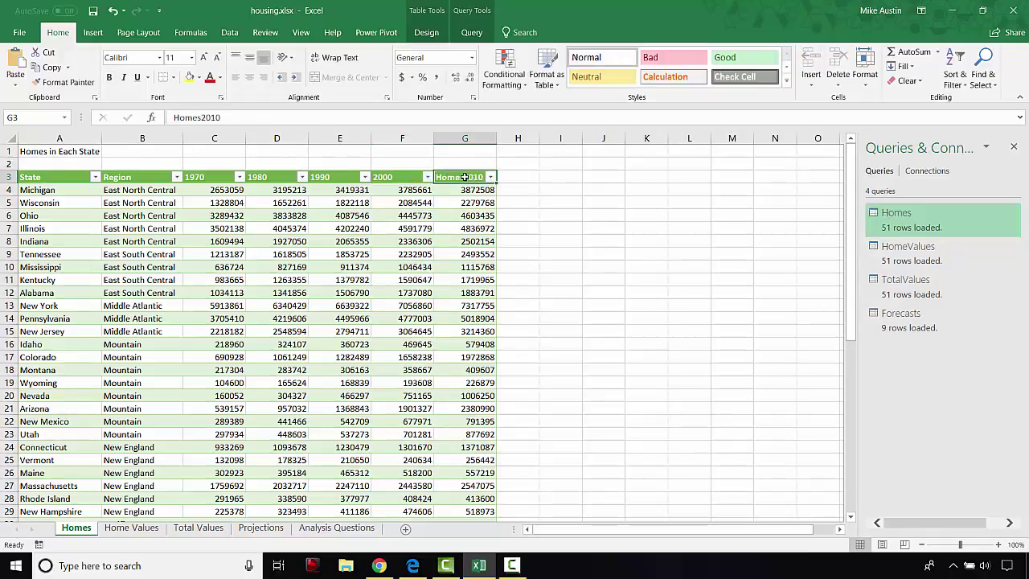
{"action": "left_click", "coordinate": [200, 117]}
{"action": "key", "text": "BackSpace"}
{"action": "key", "text": "BackSpace"}
{"action": "key", "text": "BackSpace"}
{"action": "key", "text": "BackSpace"}
{"action": "key", "text": "BackSpace"}
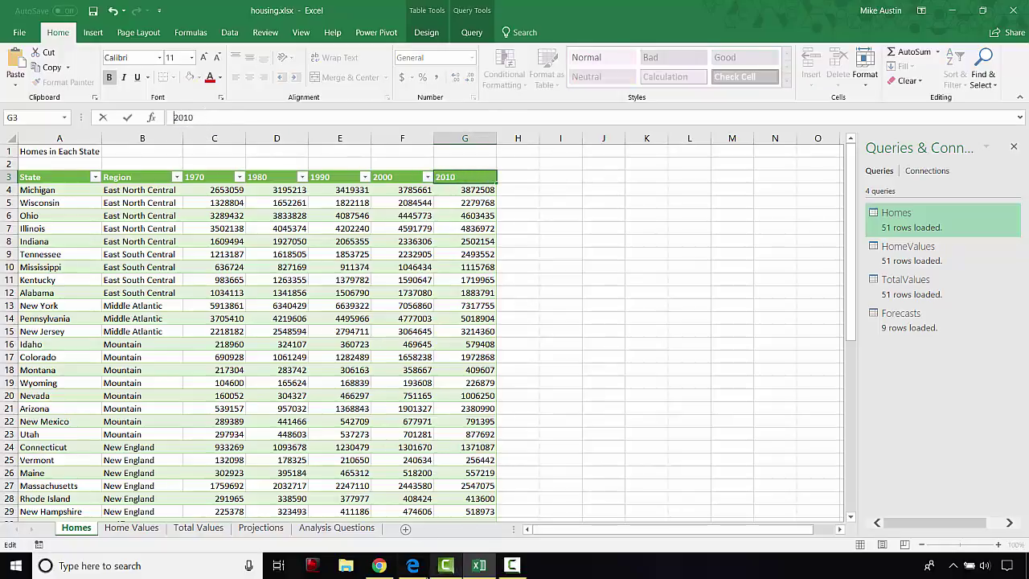
- Read instructions 6 to 10 of instructionsEB.pdf in the browser and return to housing.xlsx
{"action": "left_click", "coordinate": [414, 568]}
{"action": "scroll", "coordinate": [472, 223], "scroll_direction": "down", "scroll_amount": 1}
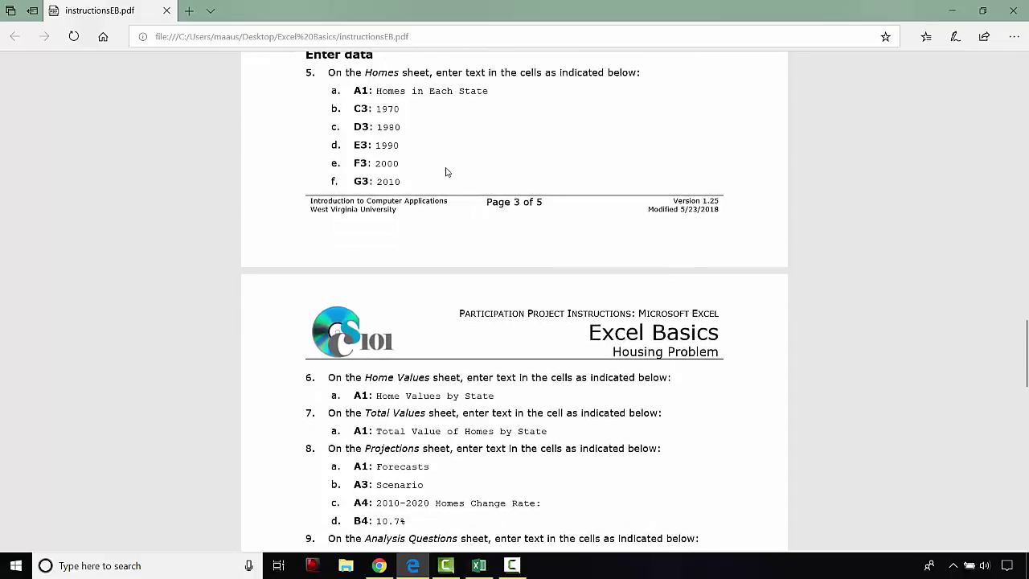
{"action": "scroll", "coordinate": [447, 172], "scroll_direction": "down", "scroll_amount": 5}
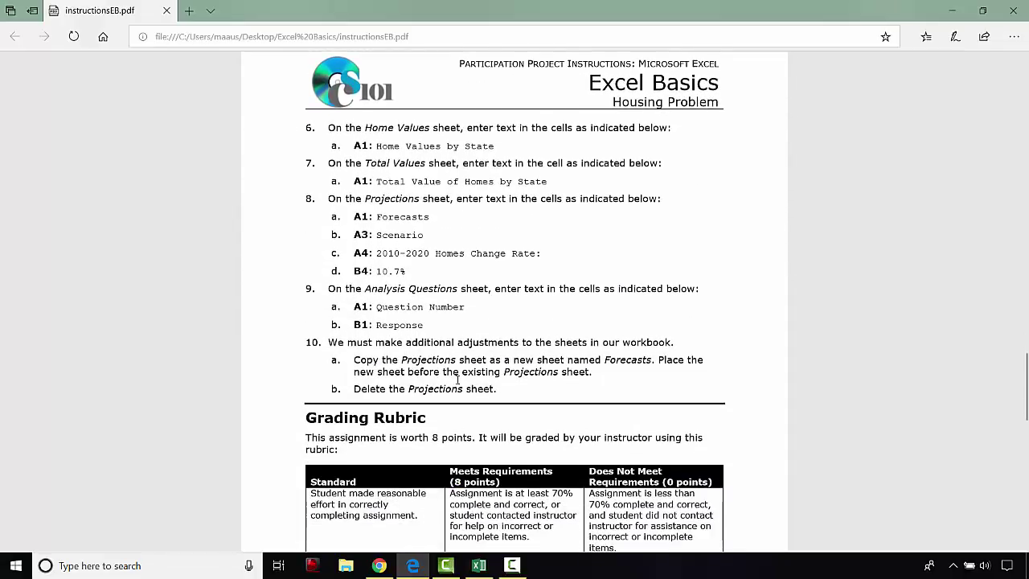
{"action": "left_click", "coordinate": [479, 565]}
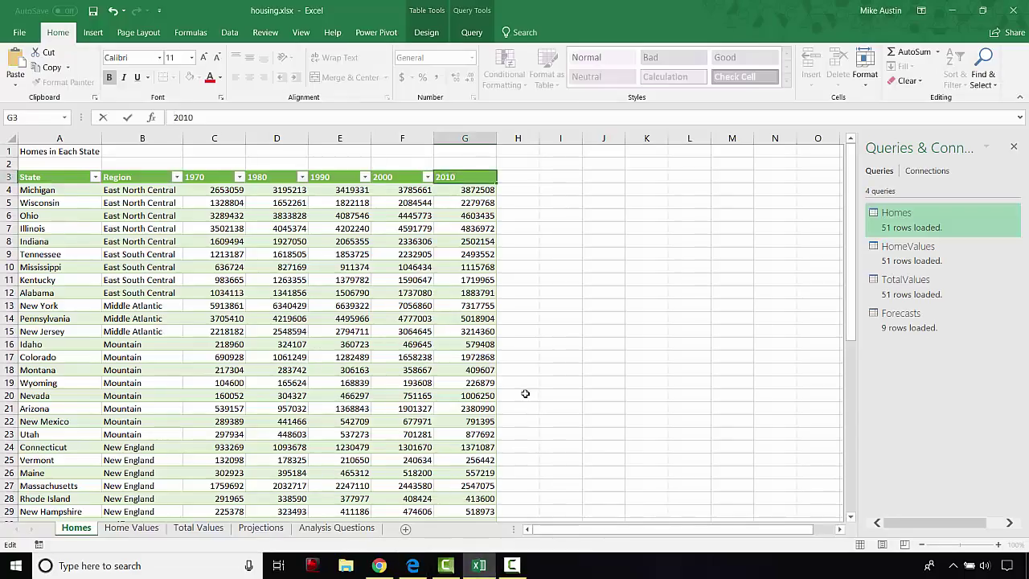
- Check instruction 6 of instructionsEB.pdf in the browser and enter "Home Values by State" in cell A1 of the Home Values sheet in Excel
{"action": "left_click", "coordinate": [412, 565]}
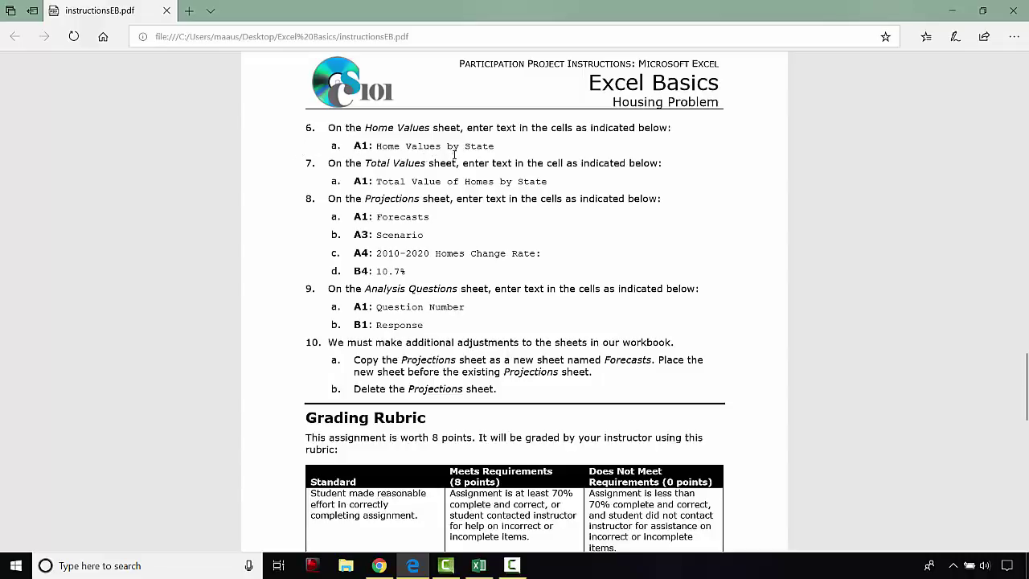
{"action": "left_click", "coordinate": [479, 565]}
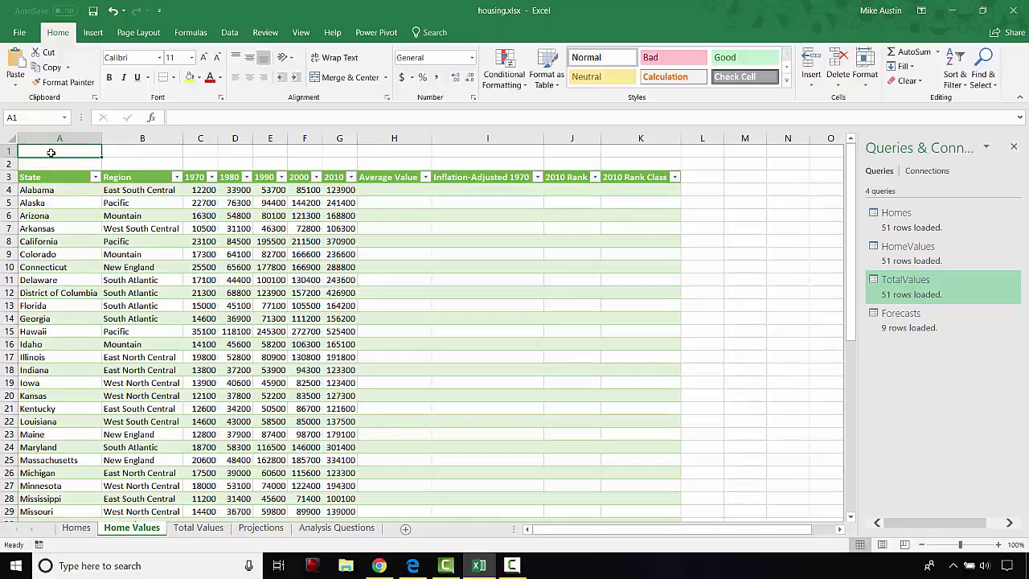
{"action": "type", "text": "Home Values"}
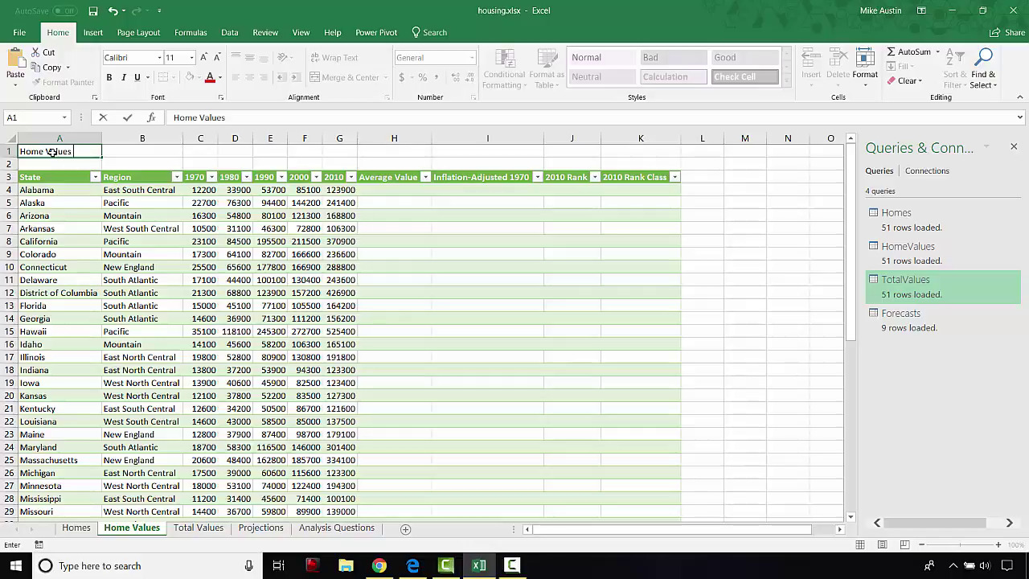
{"action": "type", "text": " by State"}
{"action": "key", "text": "F2"}
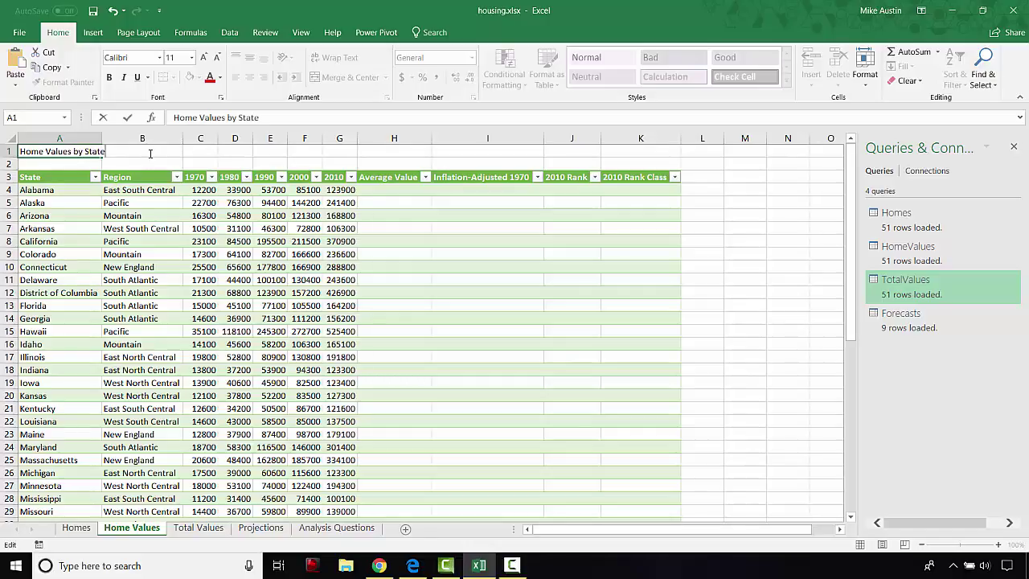
{"action": "key", "text": "Return"}
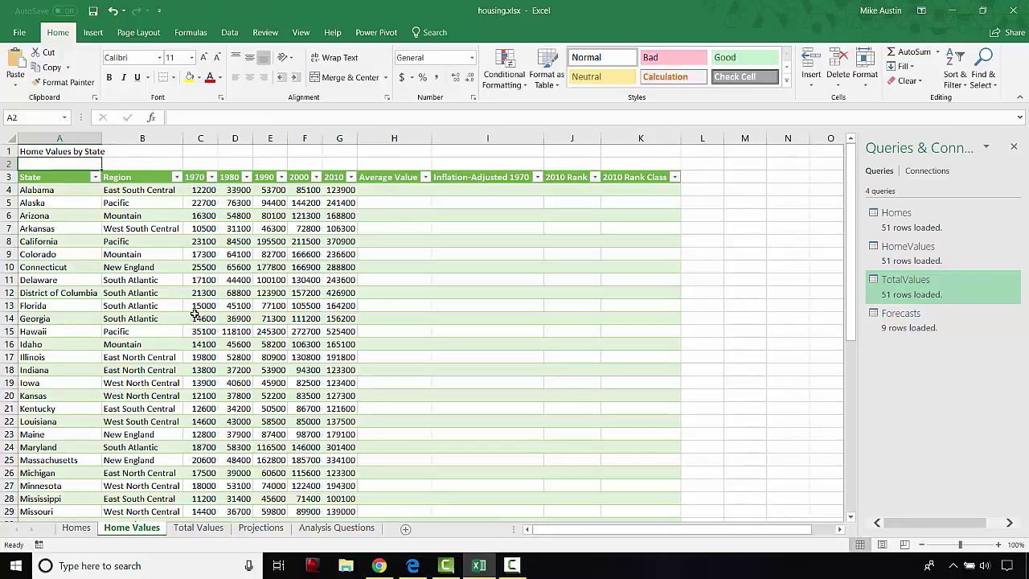
- Check instruction 7 in the browser PDF and enter "Total Value of Homes by State" in cell A1 of the Total Values sheet in Excel
{"action": "left_click", "coordinate": [411, 565]}
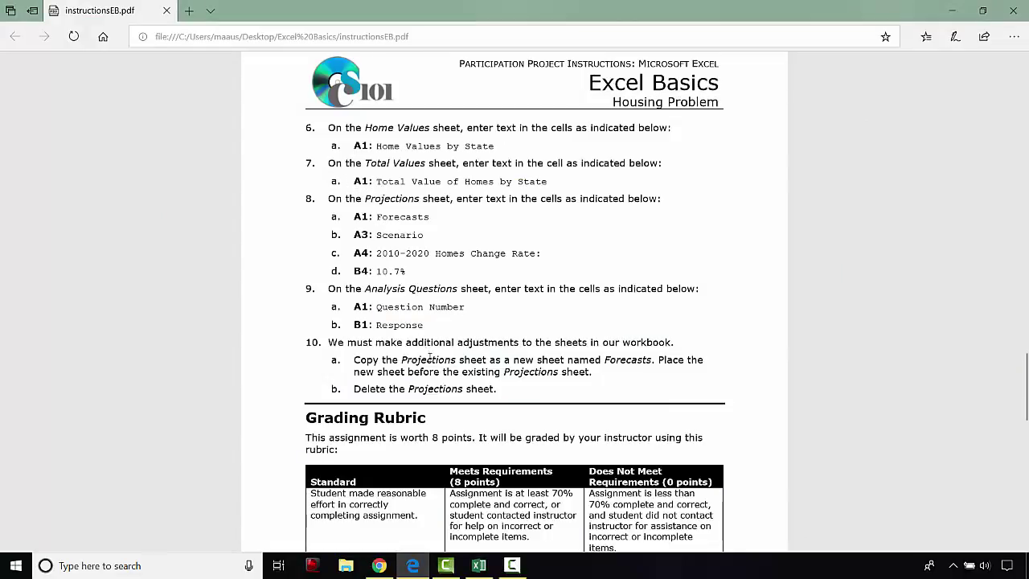
{"action": "left_click", "coordinate": [479, 565]}
{"action": "left_click", "coordinate": [198, 527]}
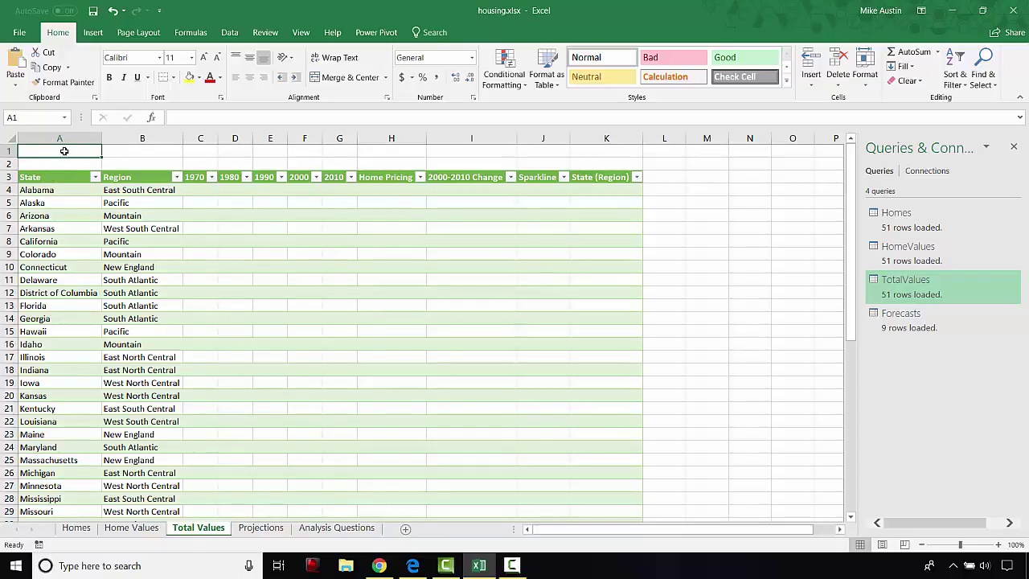
{"action": "type", "text": "Tot"}
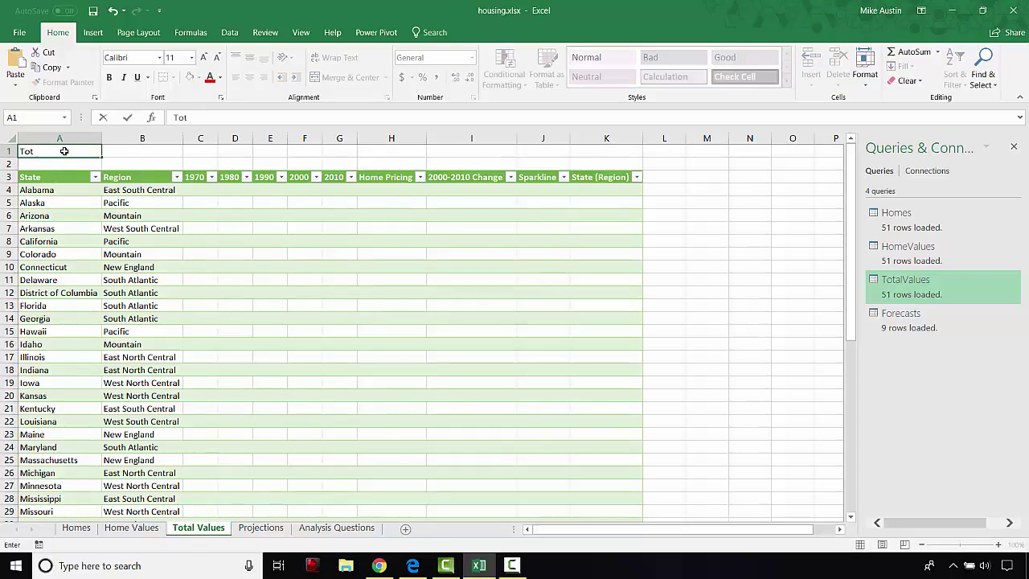
{"action": "type", "text": "al"}
{"action": "type", "text": "Vlaue"}
{"action": "key", "text": "BackSpace"}
{"action": "key", "text": "BackSpace"}
{"action": "key", "text": "BackSpace"}
{"action": "key", "text": "BackSpace"}
{"action": "key", "text": "BackSpace"}
{"action": "type", "text": "Value of"}
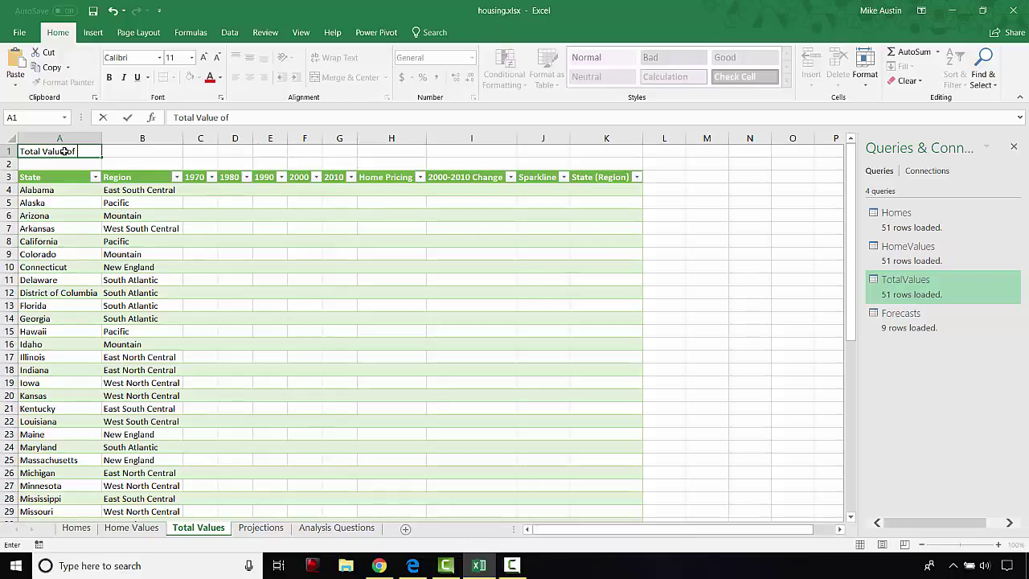
{"action": "type", "text": " Homes by State"}
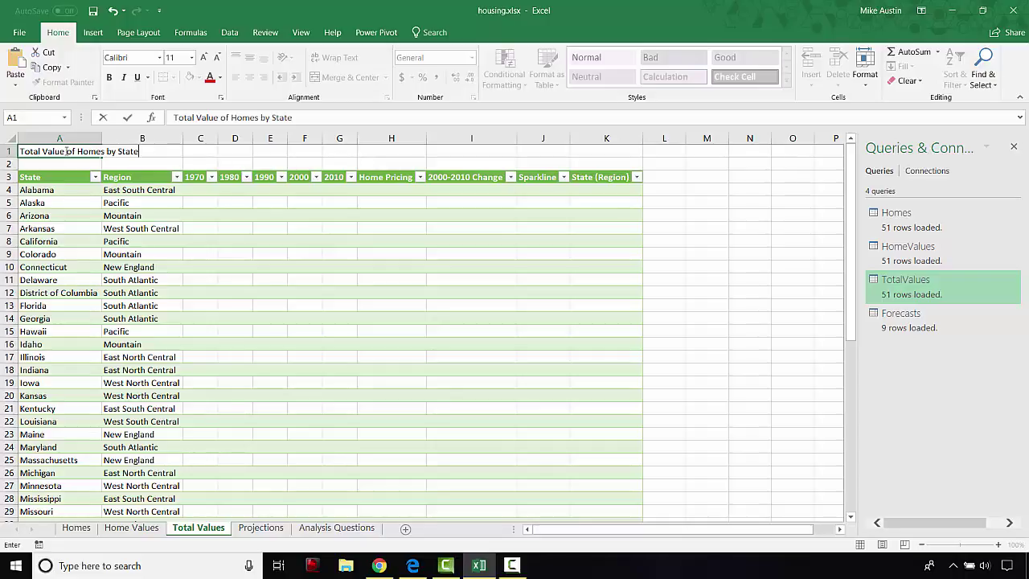
{"action": "key", "text": "Return"}
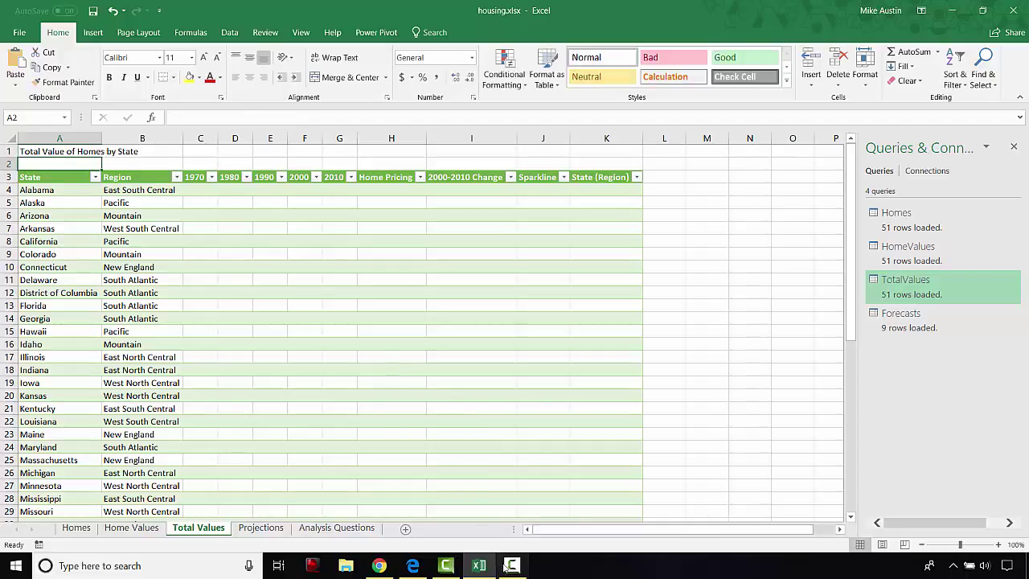
- Check instruction 8 in the browser PDF and enter "Forecasts" in cell A1 of the Projections sheet in Excel
{"action": "left_click", "coordinate": [426, 568]}
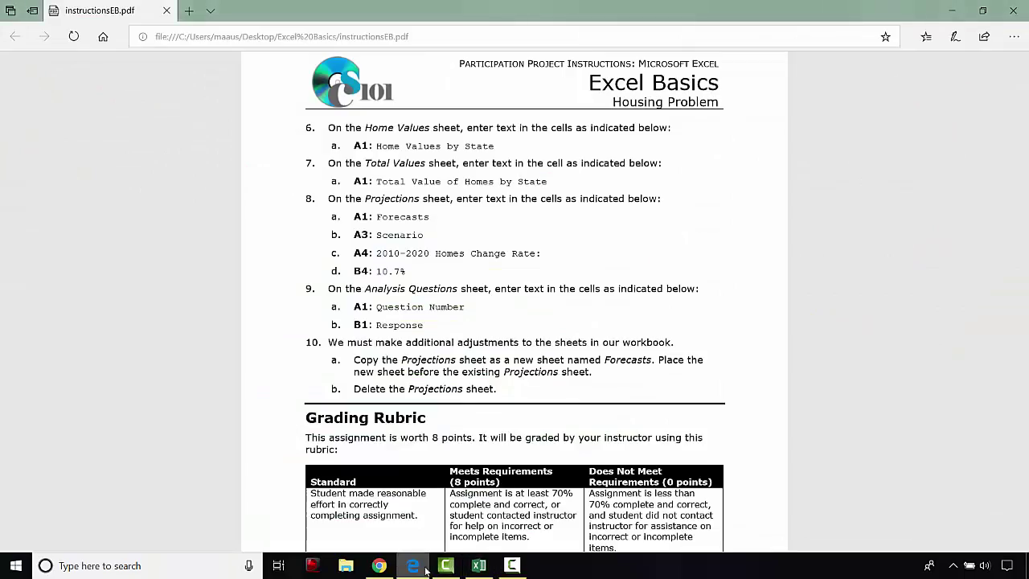
{"action": "left_click", "coordinate": [426, 568]}
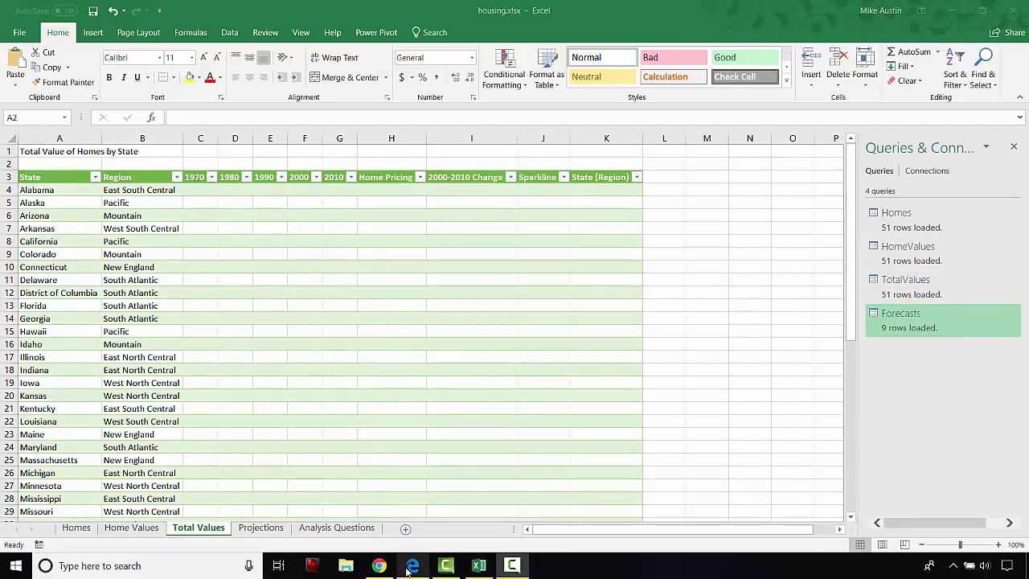
{"action": "left_click", "coordinate": [275, 529]}
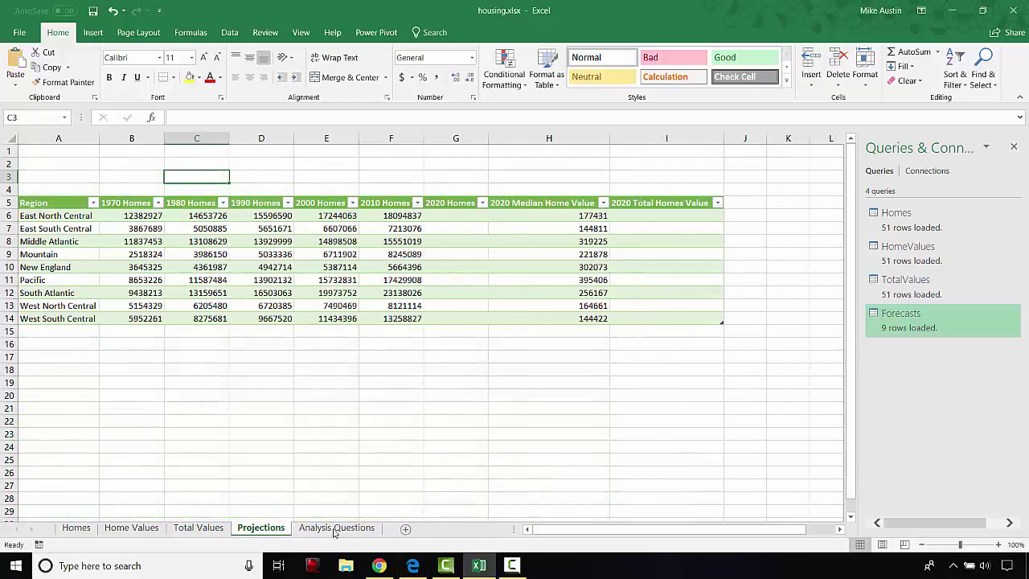
{"action": "left_click", "coordinate": [413, 566]}
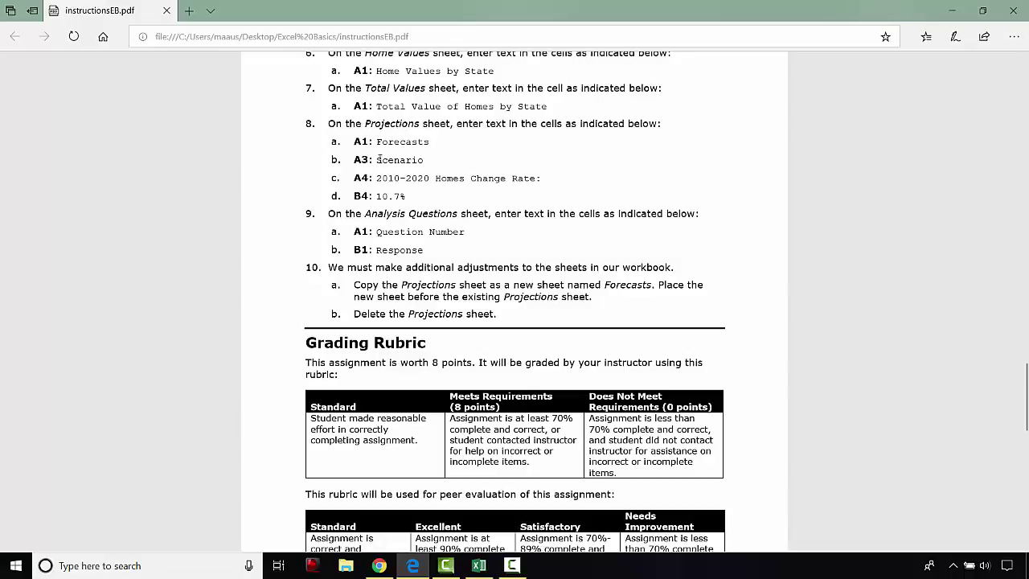
{"action": "left_click", "coordinate": [479, 566]}
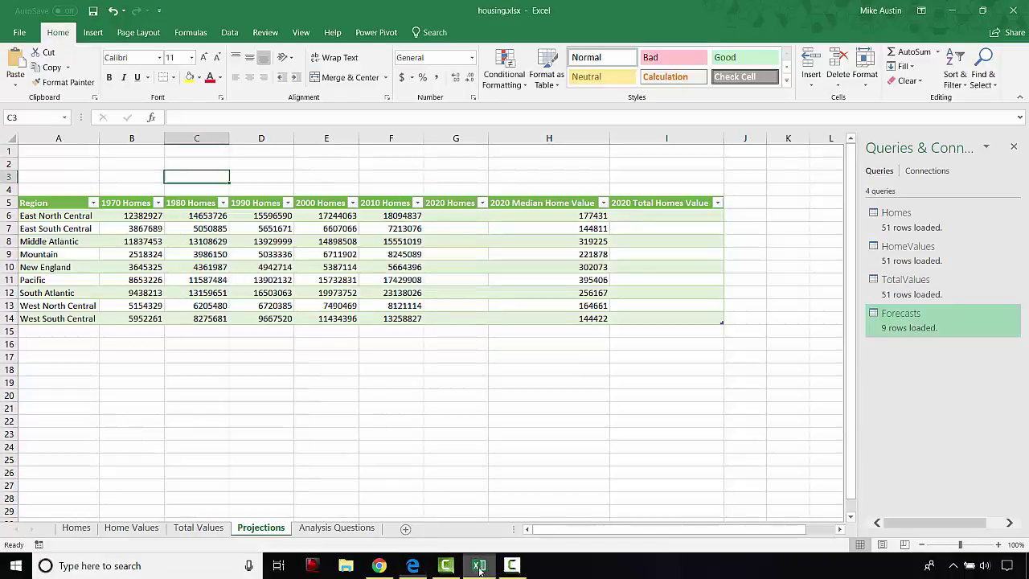
{"action": "left_click", "coordinate": [47, 153]}
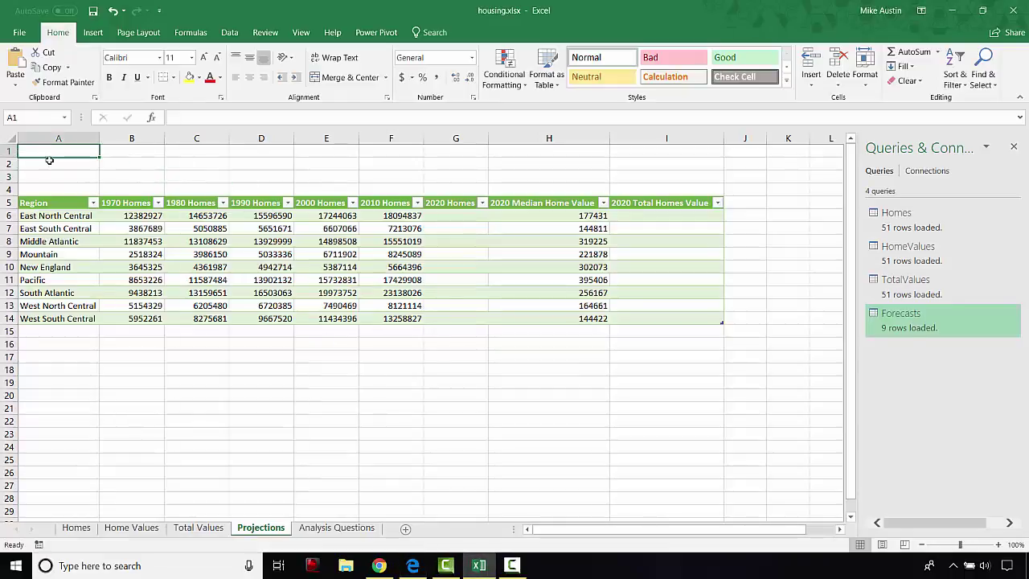
{"action": "type", "text": "Fore"}
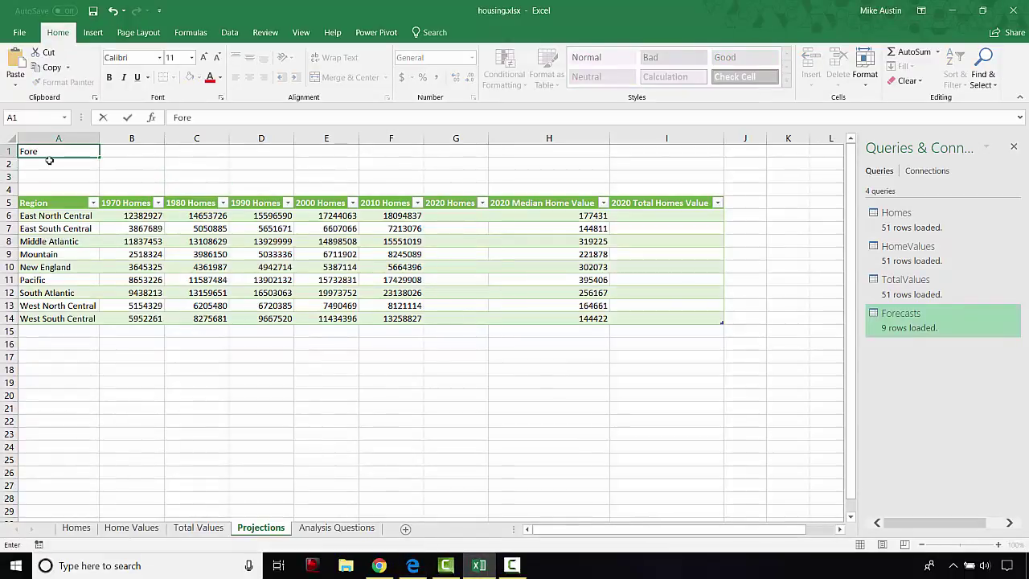
{"action": "type", "text": "casts"}
{"action": "key", "text": "Return"}
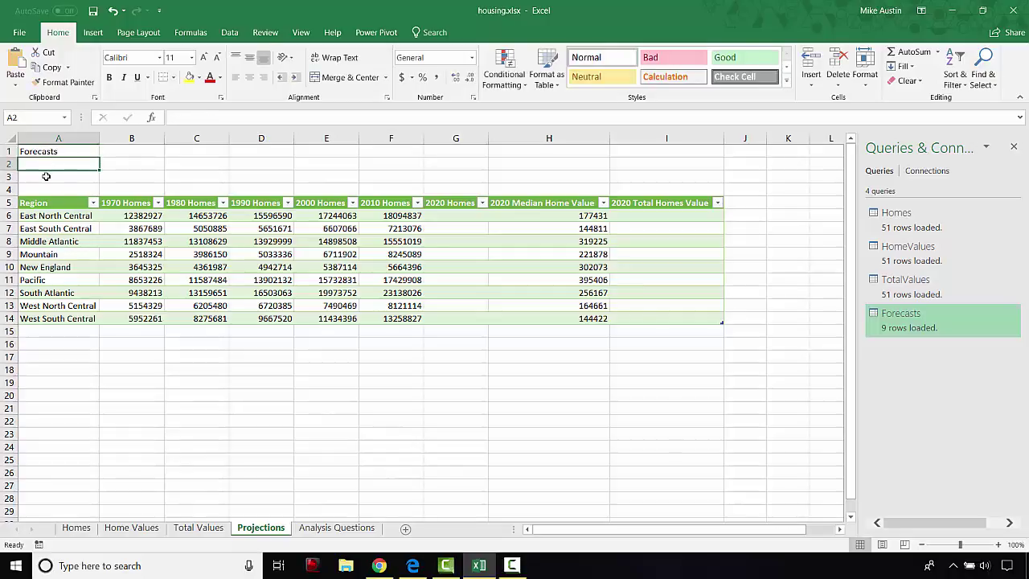
- Enter the label "Scenario" in cell A3 of the Projections sheet
{"action": "left_click", "coordinate": [45, 176]}
{"action": "type", "text": "Sce"}
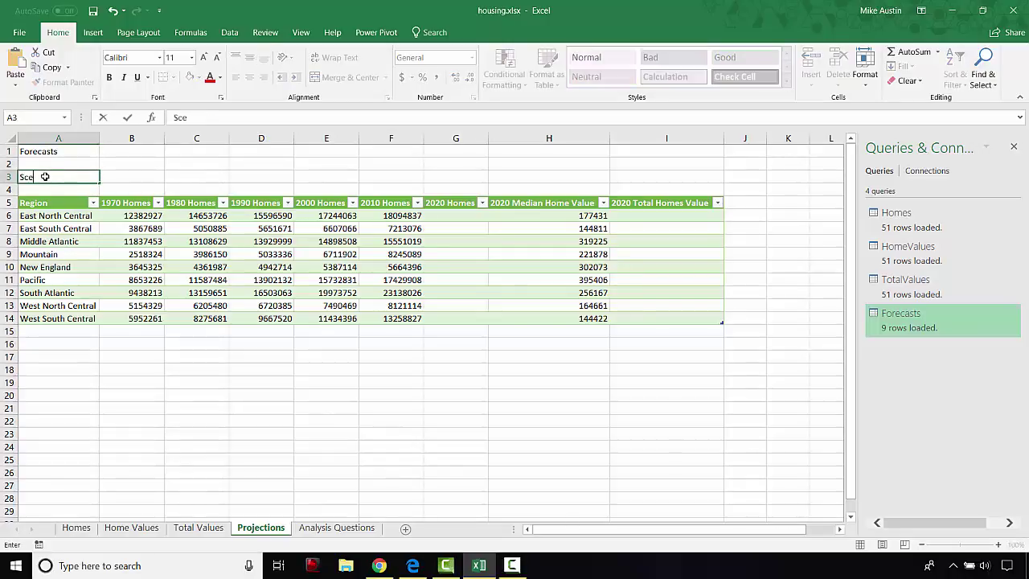
{"action": "type", "text": "nario"}
{"action": "left_click", "coordinate": [44, 189]}
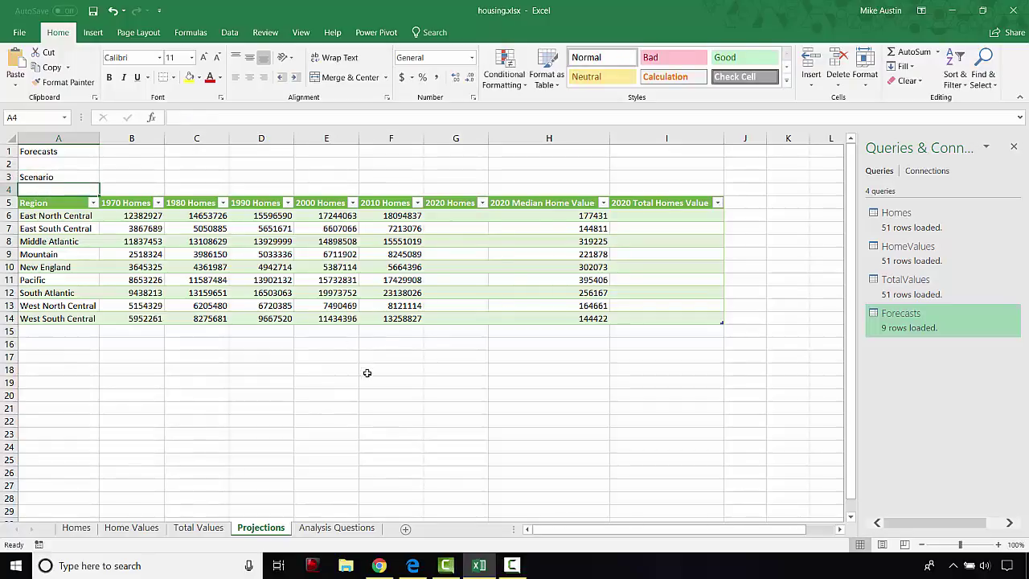
- Consult the browser PDF for the remaining Projections entries and enter "2010-2020 Homes Change Rate:" in cell A4 of that sheet in Excel
{"action": "left_click", "coordinate": [414, 566]}
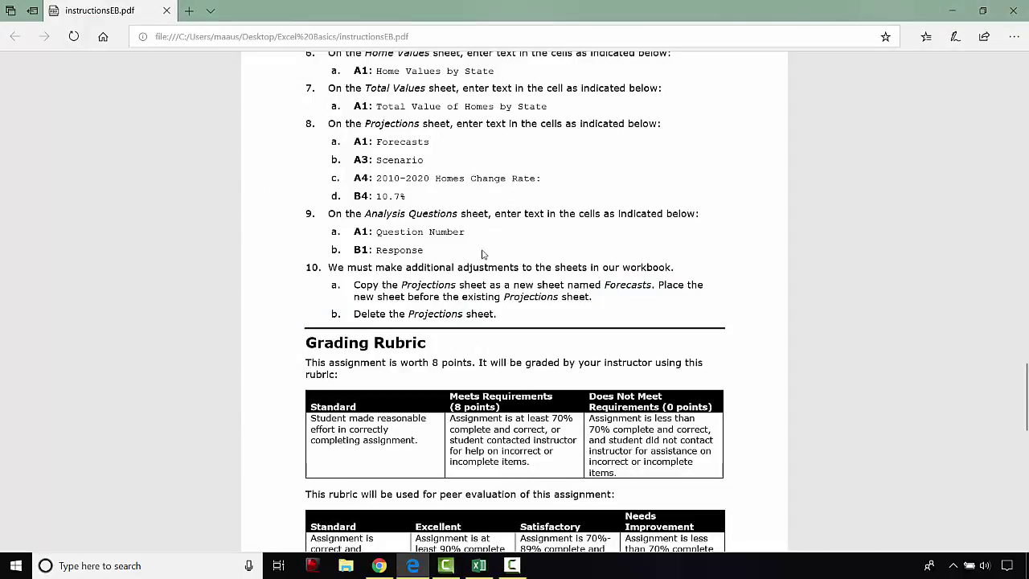
{"action": "left_click", "coordinate": [482, 567]}
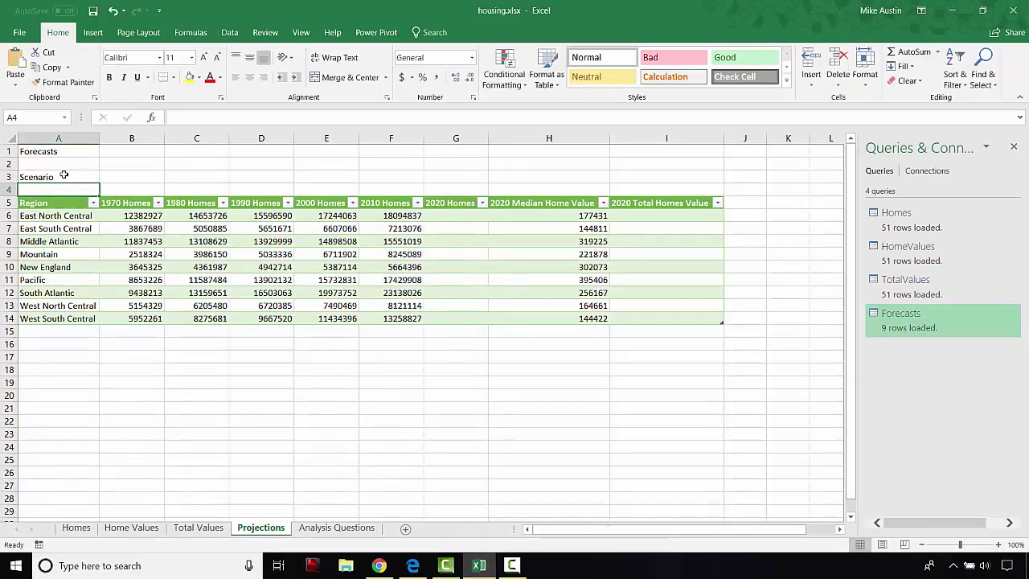
{"action": "type", "text": "200"}
{"action": "key", "text": "BackSpace"}
{"action": "key", "text": "BackSpace"}
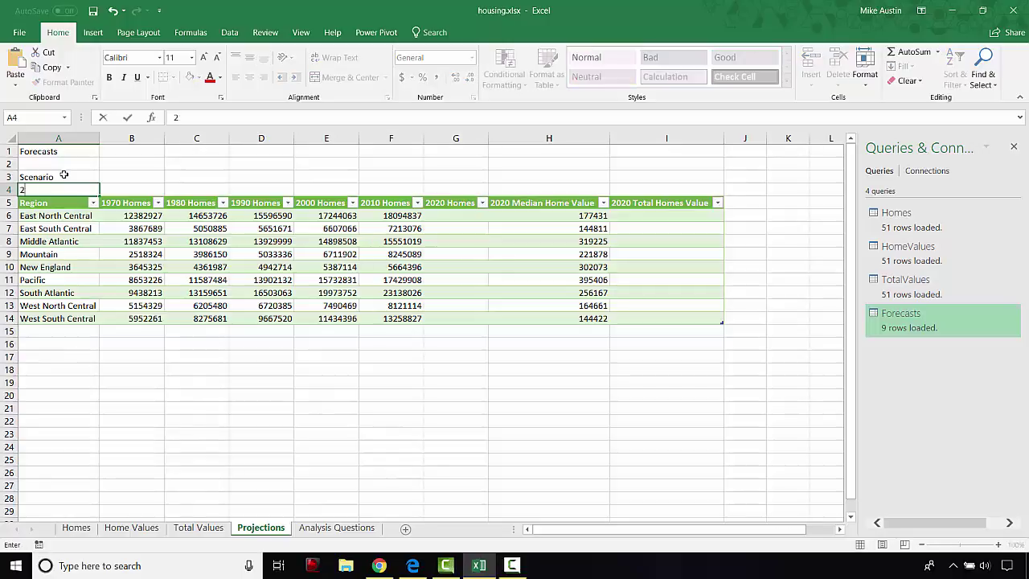
{"action": "type", "text": "021"}
{"action": "key", "text": "BackSpace"}
{"action": "key", "text": "BackSpace"}
{"action": "type", "text": "10-2020 Homes"}
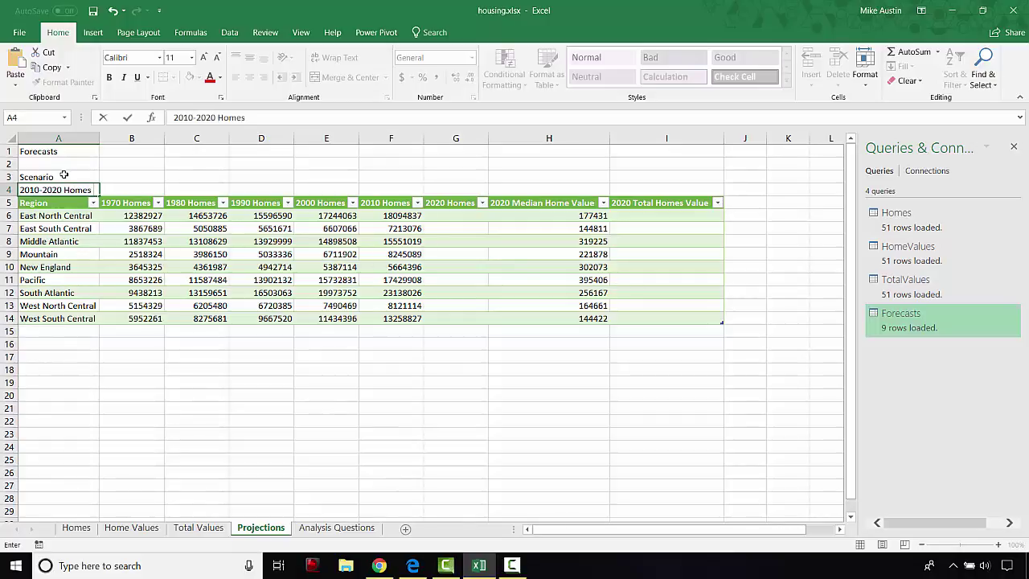
{"action": "type", "text": " Change Rate:"}
{"action": "left_click", "coordinate": [412, 565]}
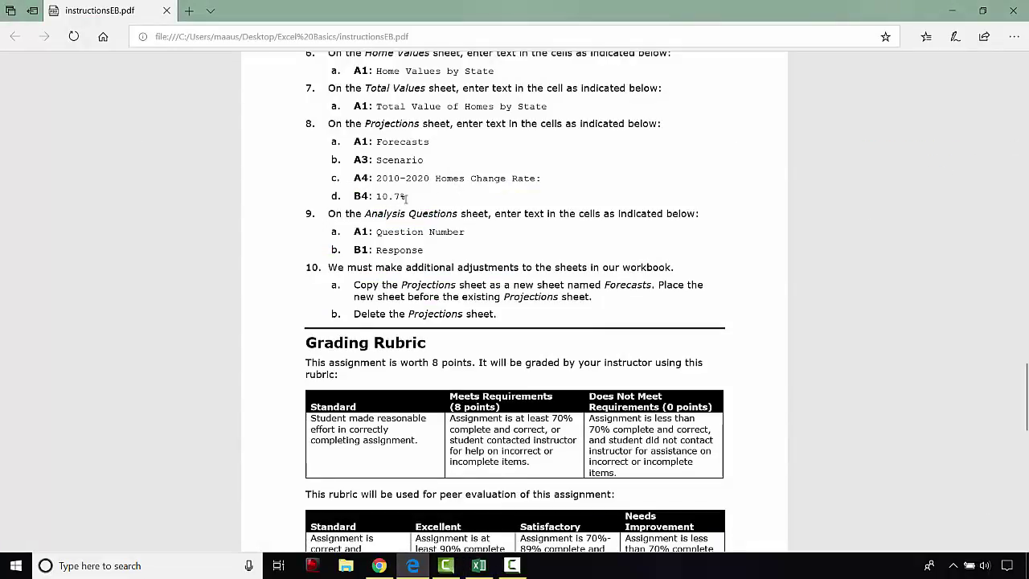
{"action": "left_click", "coordinate": [480, 566]}
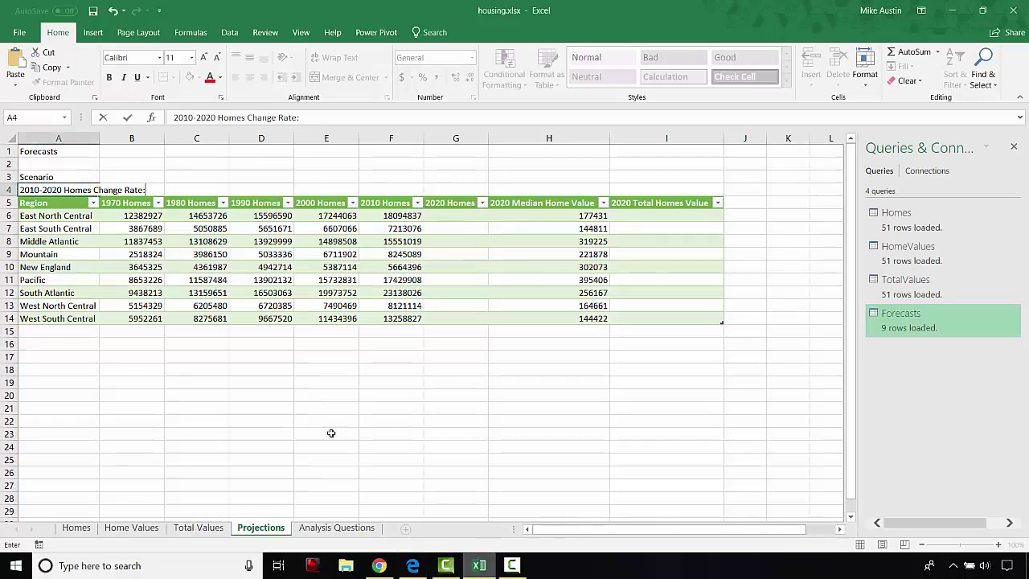
{"action": "left_click", "coordinate": [198, 190]}
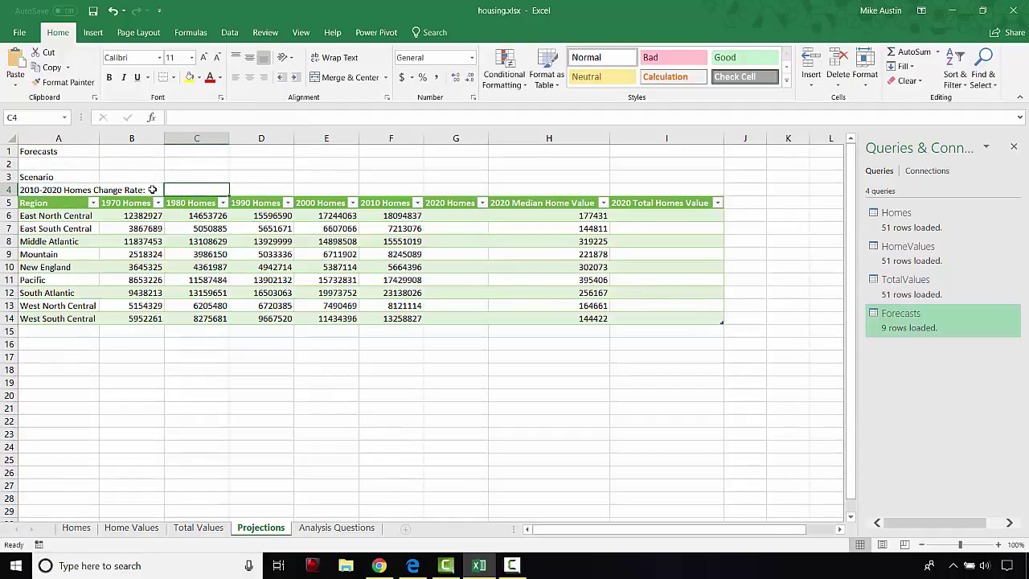
- Enter the change rate 10.7% in cell B4 of the Projections sheet
{"action": "left_click", "coordinate": [153, 190]}
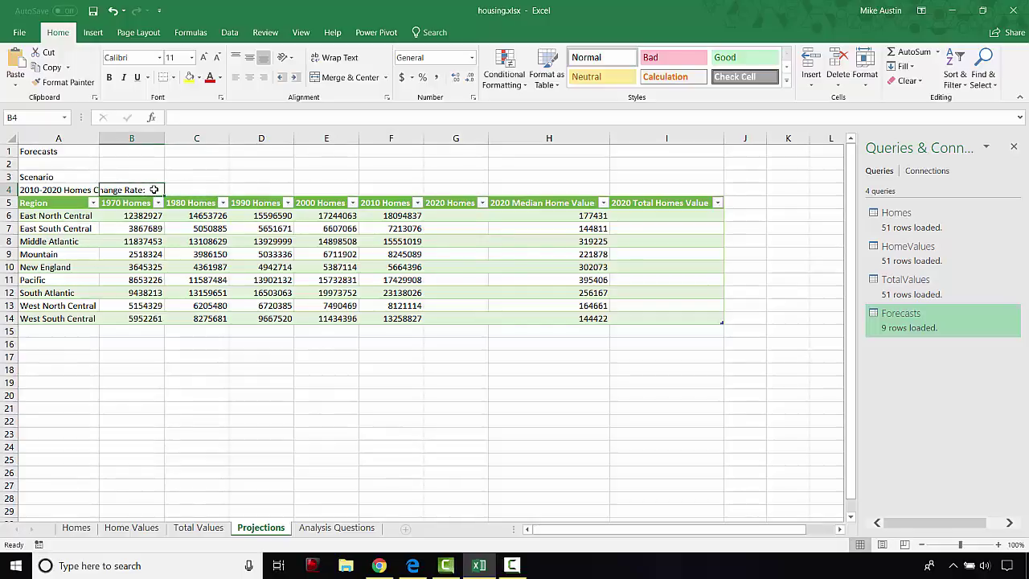
{"action": "type", "text": "10"}
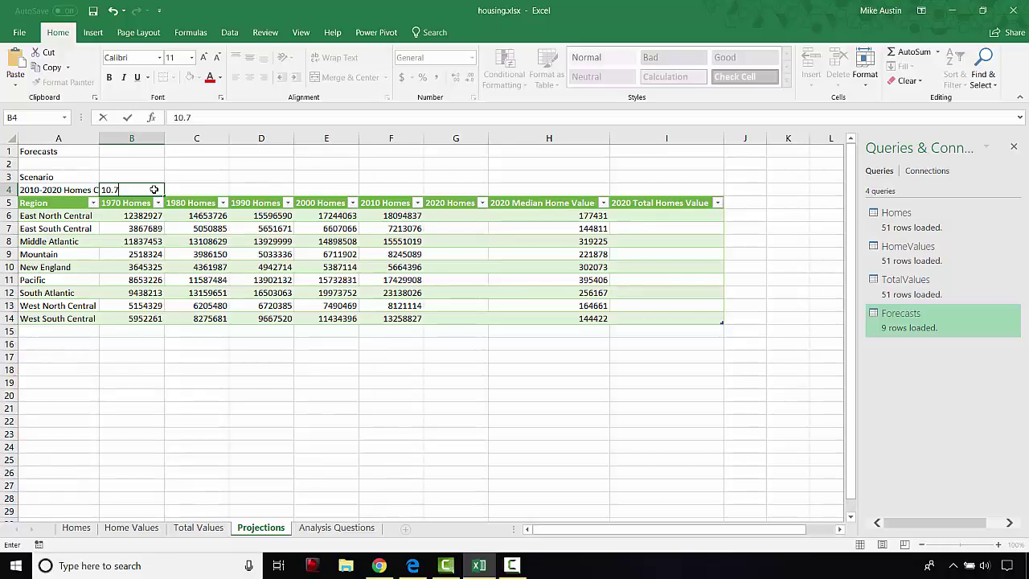
{"action": "type", "text": ".7%"}
{"action": "left_click", "coordinate": [194, 190]}
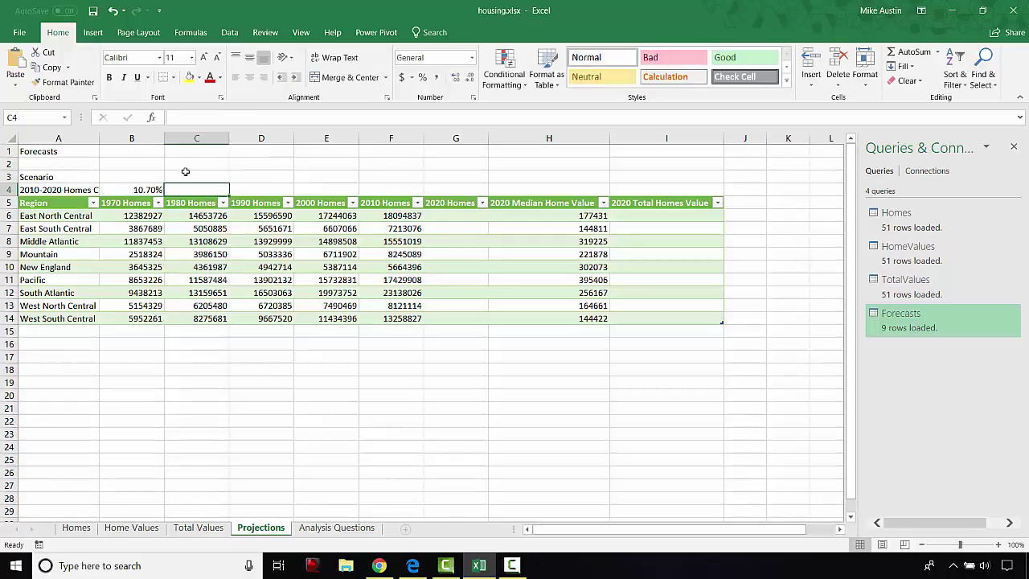
- Check instruction 9 in the browser PDF, then enter "Question Number" in A1 and "Response" in B1 of the Analysis Questions sheet in Excel
{"action": "key", "text": "F10"}
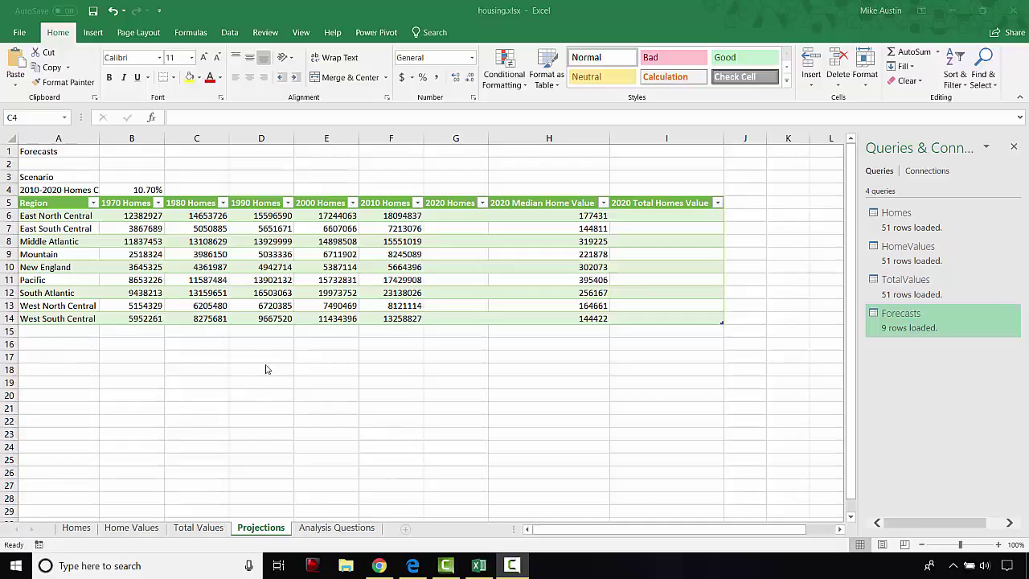
{"action": "left_click", "coordinate": [308, 531]}
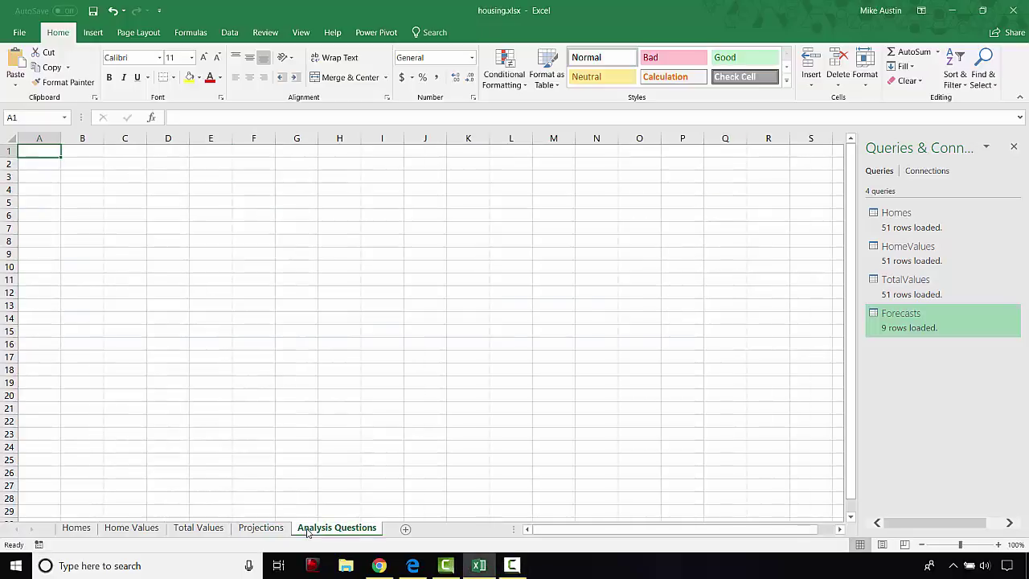
{"action": "left_click", "coordinate": [412, 565]}
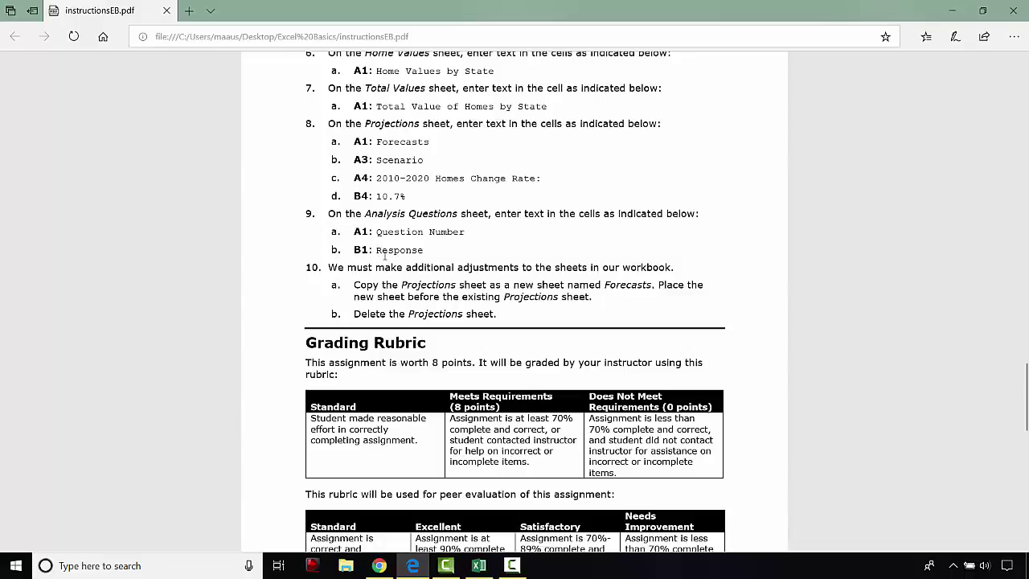
{"action": "left_click", "coordinate": [479, 565]}
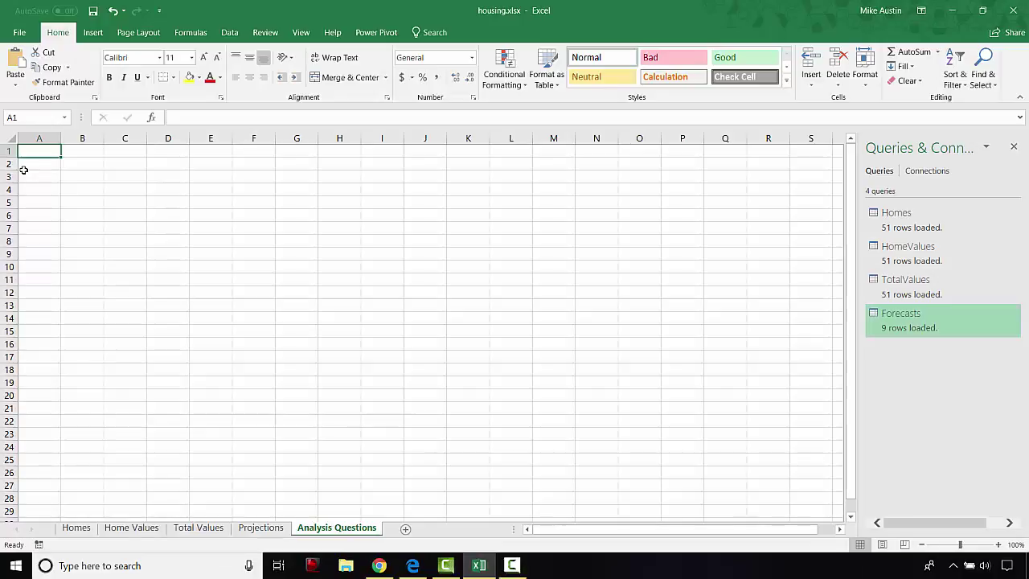
{"action": "type", "text": "Question"}
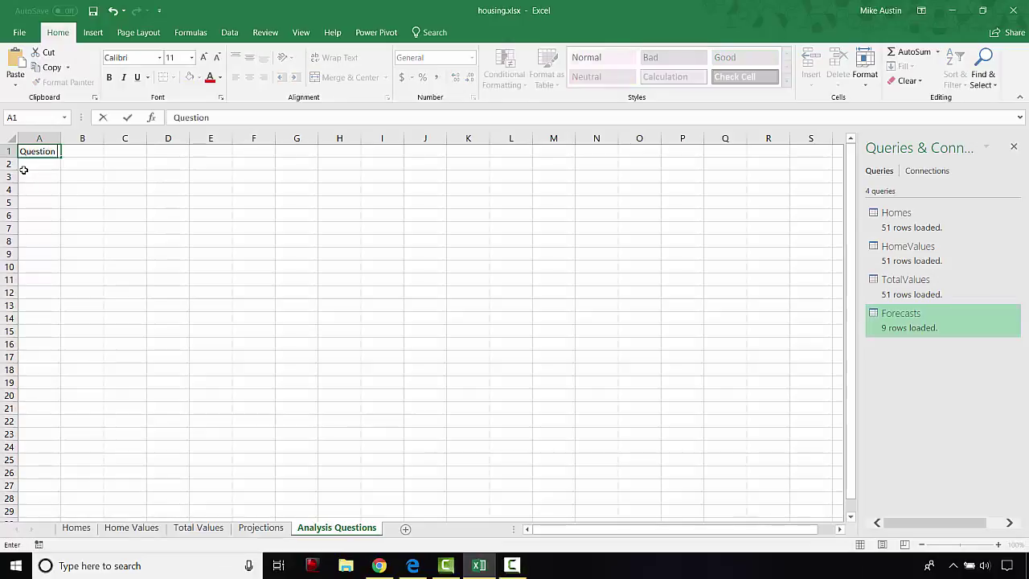
{"action": "type", "text": " Number"}
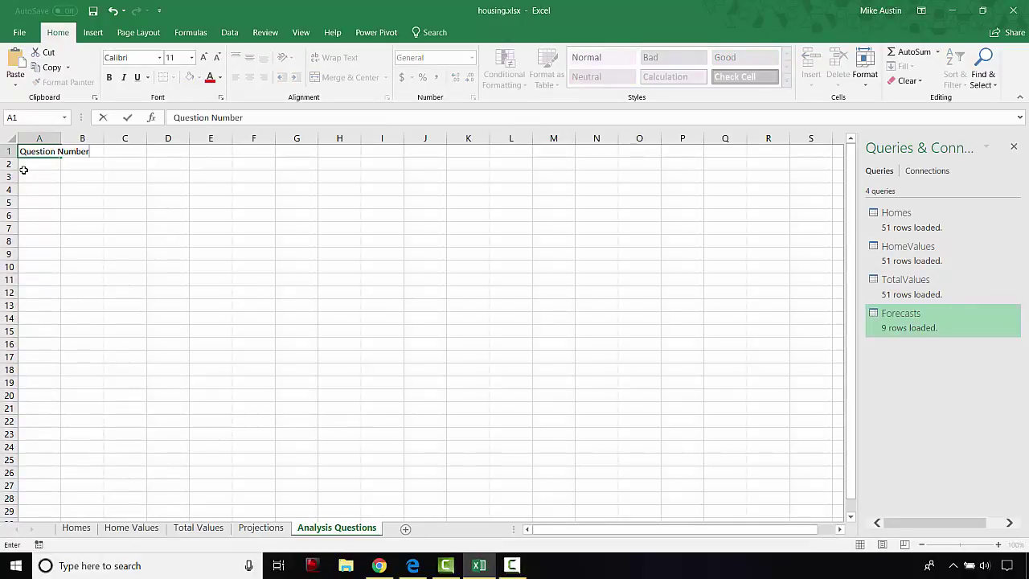
{"action": "key", "text": "Tab"}
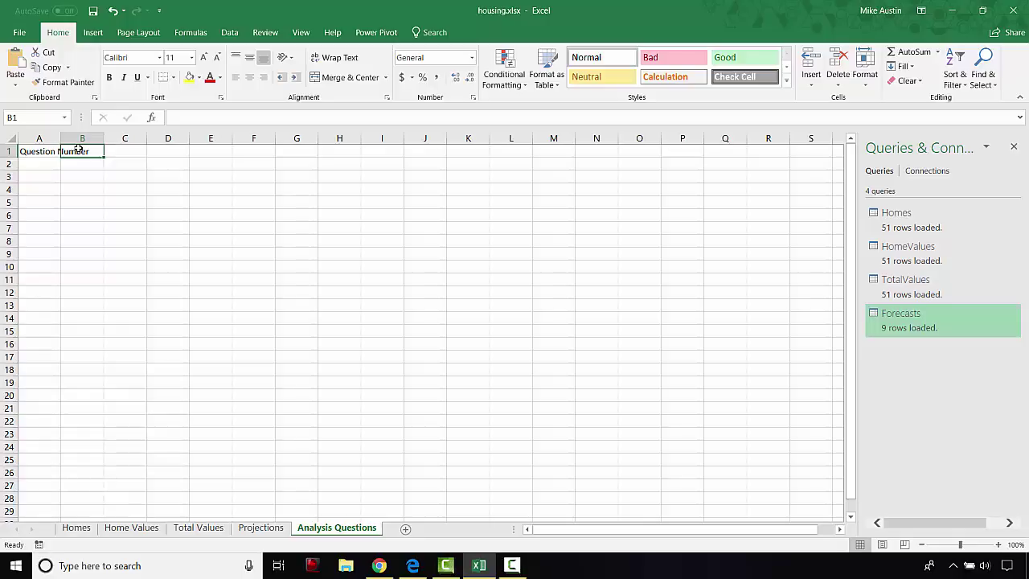
{"action": "type", "text": "Response"}
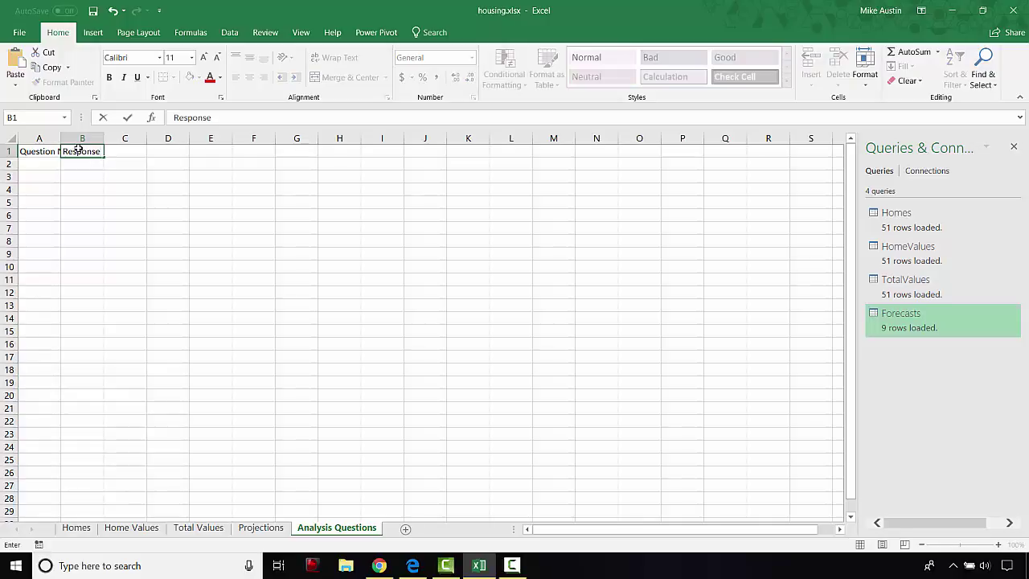
{"action": "key", "text": "Return"}
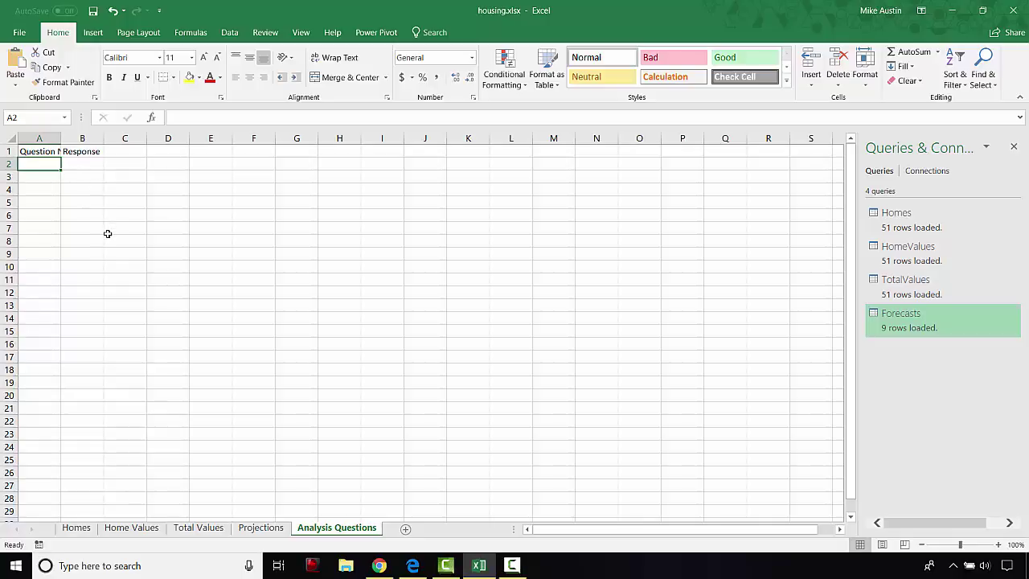
- Check instruction 10 in the browser PDF and create a copy of the Projections sheet in Excel, placed before the existing Projections sheet
{"action": "left_click", "coordinate": [412, 566]}
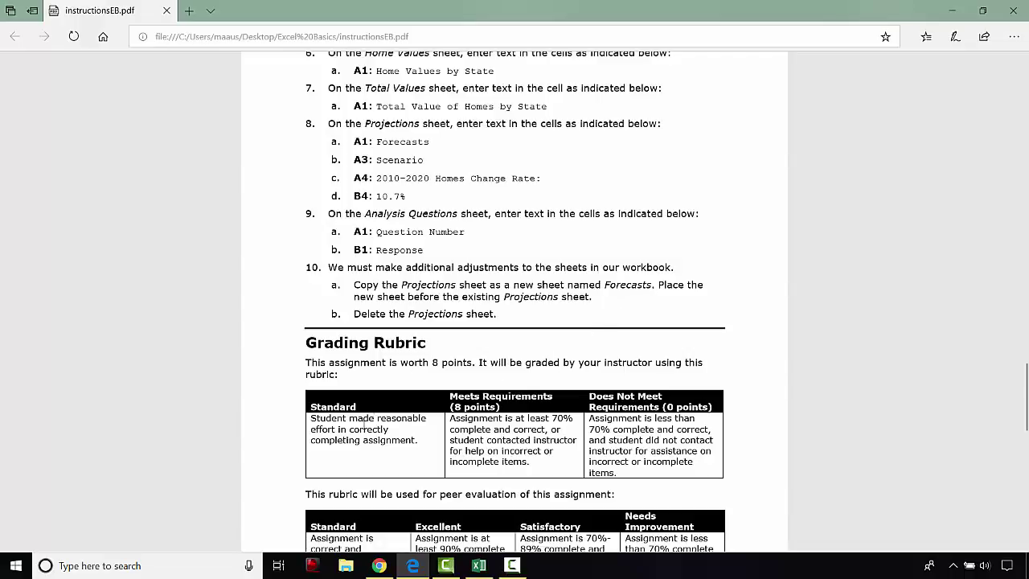
{"action": "left_click", "coordinate": [479, 565]}
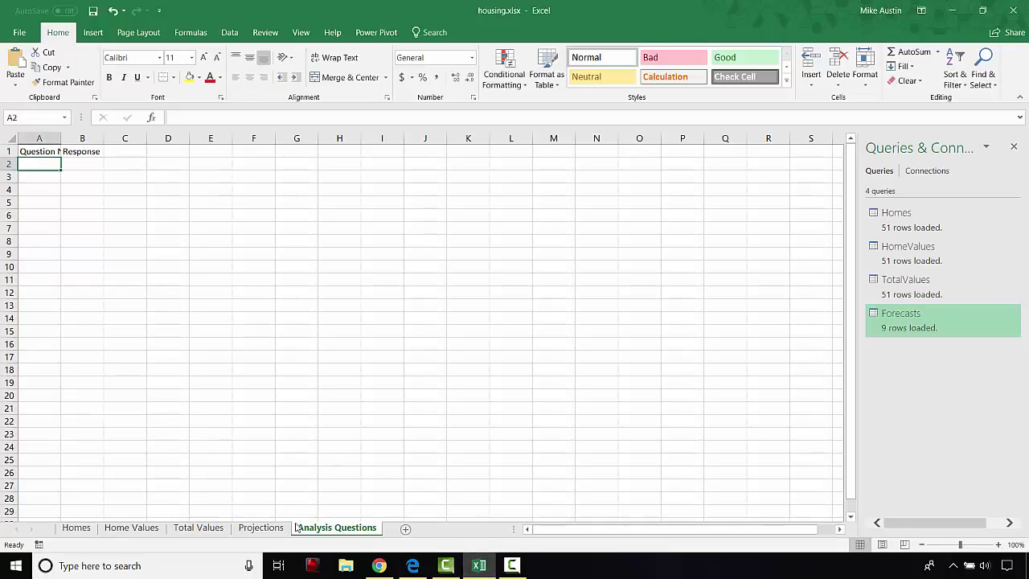
{"action": "right_click", "coordinate": [264, 529]}
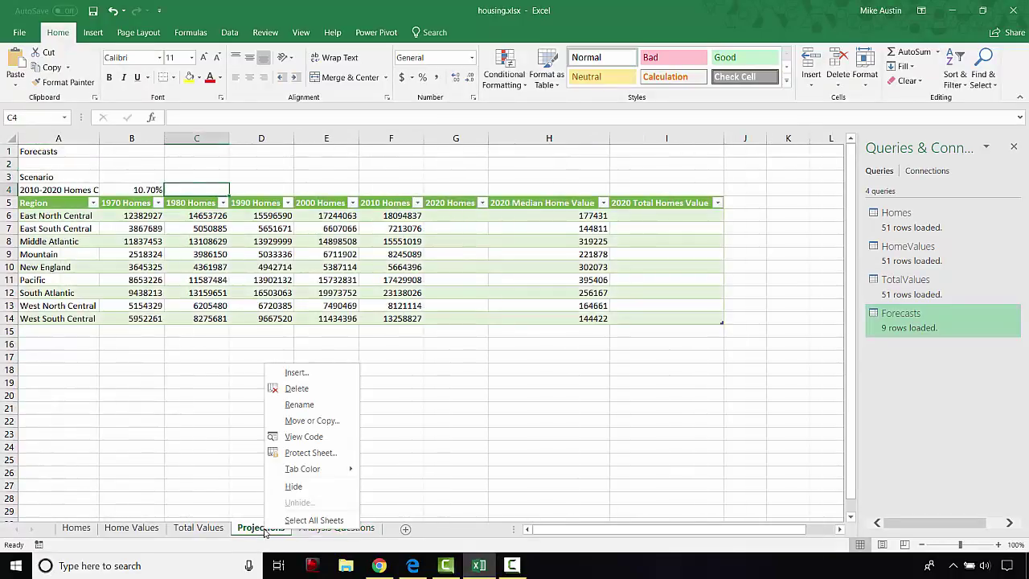
{"action": "mouse_move", "coordinate": [276, 473]}
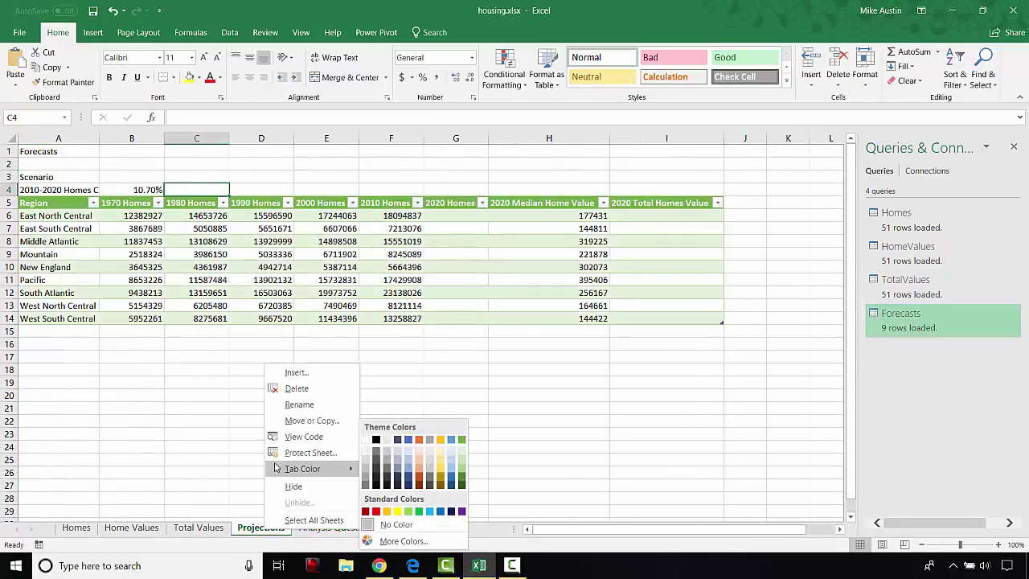
{"action": "left_click", "coordinate": [293, 424]}
{"action": "left_click", "coordinate": [224, 473]}
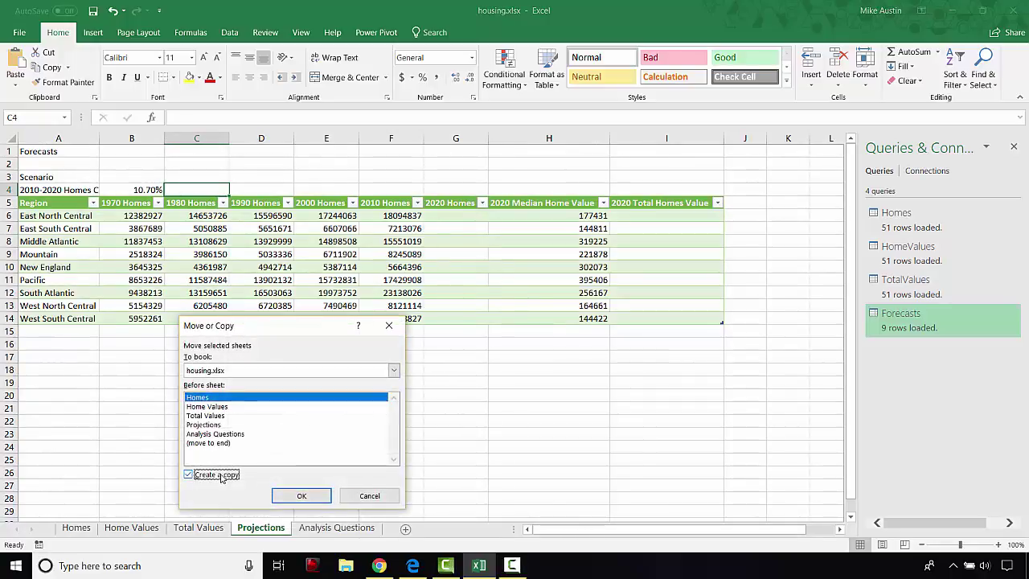
{"action": "left_click", "coordinate": [216, 425]}
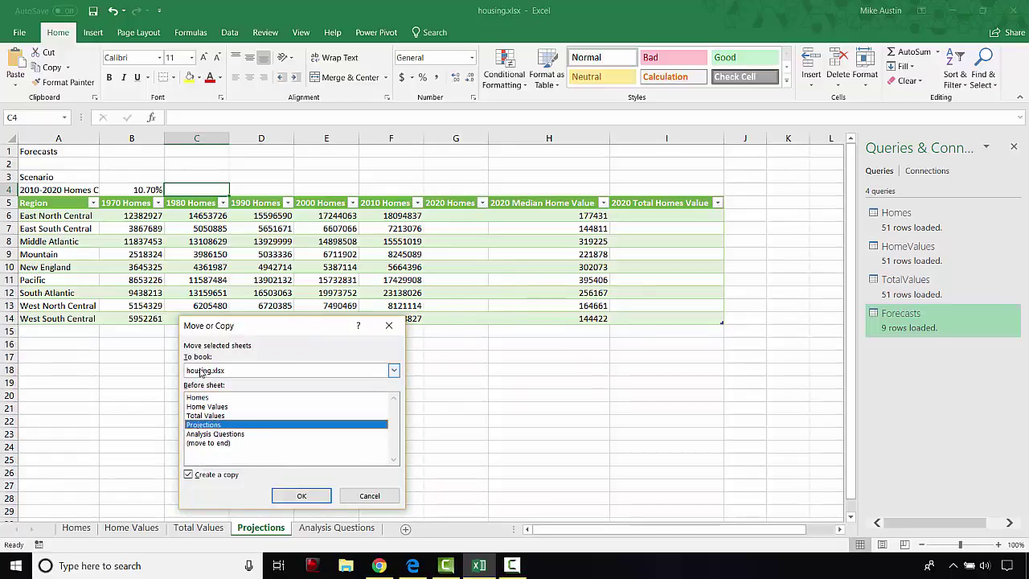
{"action": "left_click", "coordinate": [299, 494]}
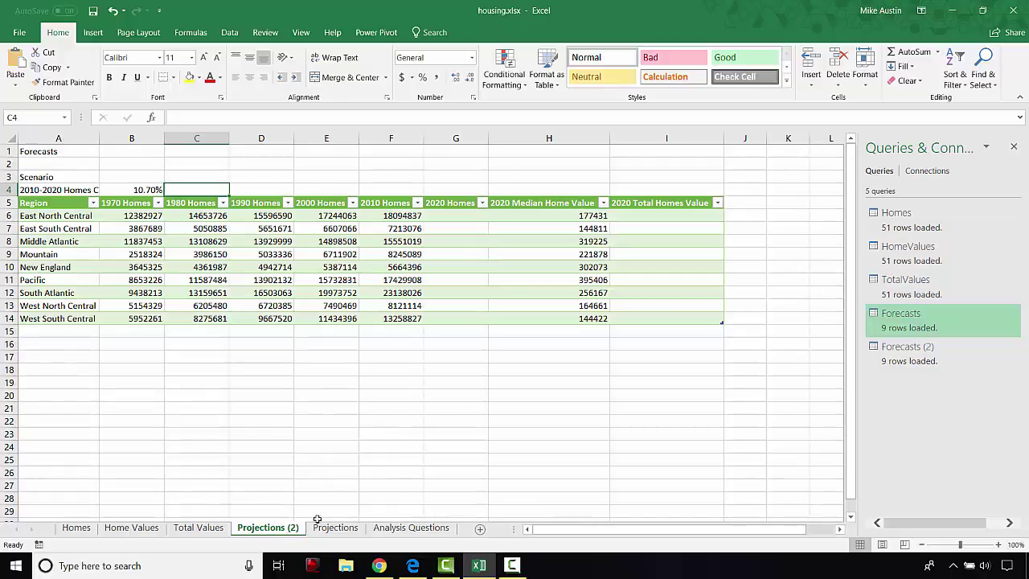
- Rename the copied Projections sheet as Forecasts
{"action": "right_click", "coordinate": [278, 531]}
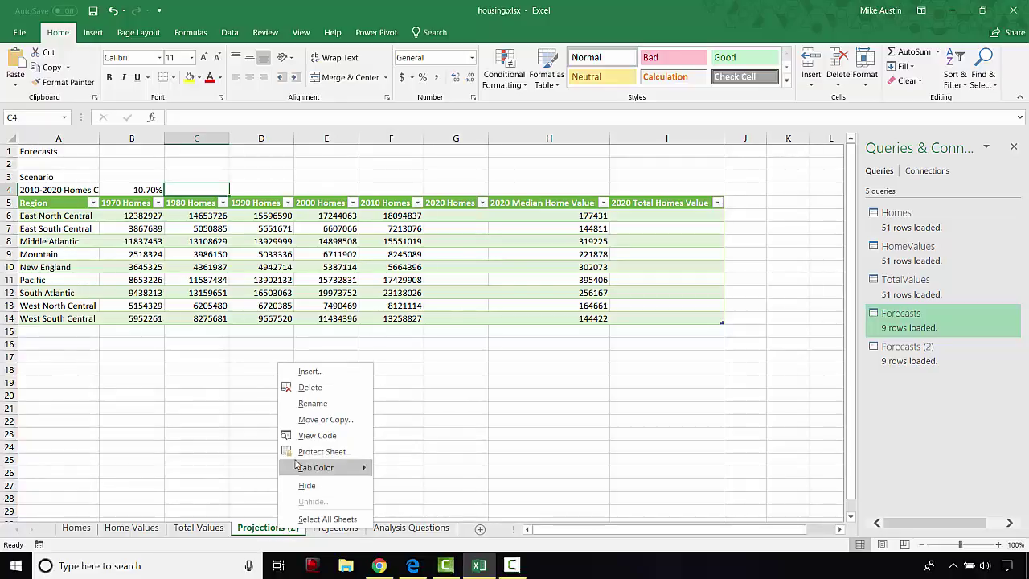
{"action": "left_click", "coordinate": [313, 402]}
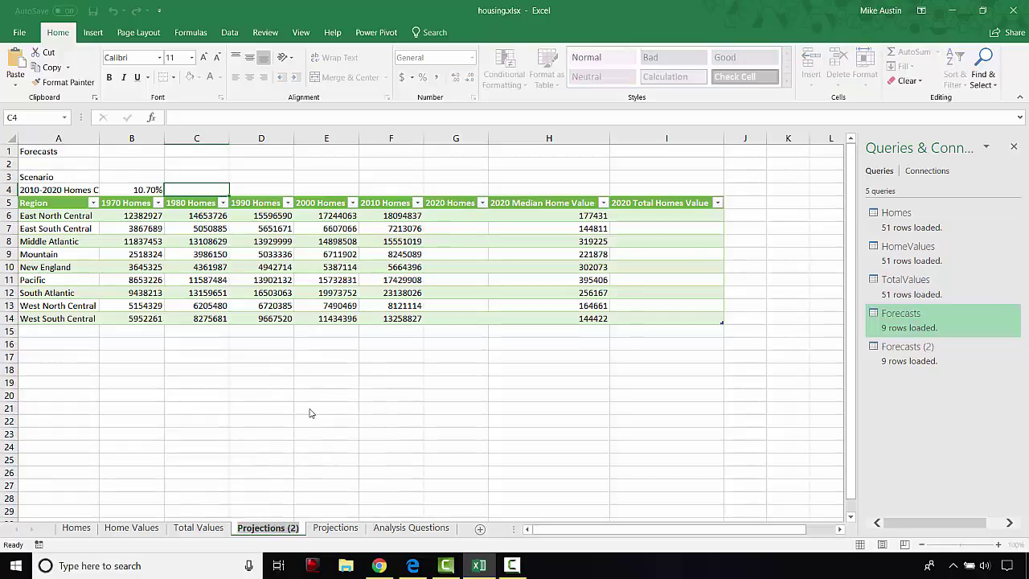
{"action": "type", "text": "Fore"}
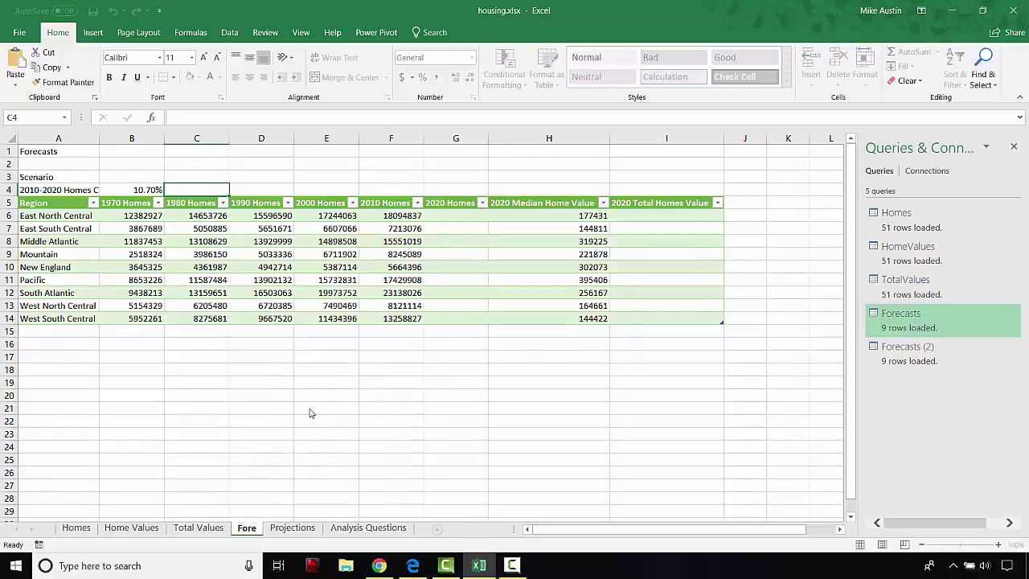
{"action": "type", "text": "casts"}
{"action": "key", "text": "Return"}
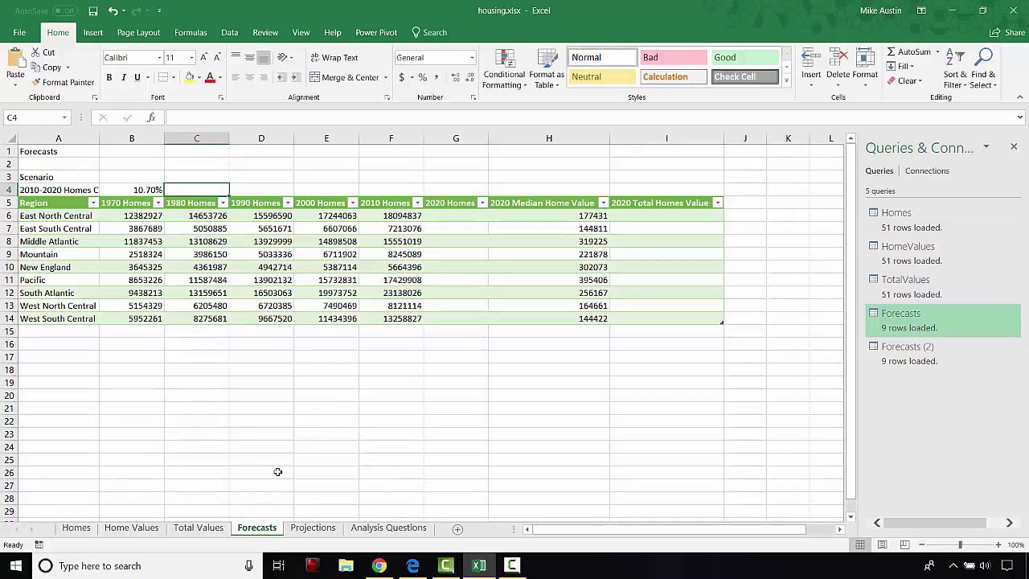
- Delete the original Projections sheet permanently and save the housing.xlsx workbook
{"action": "left_click", "coordinate": [310, 527]}
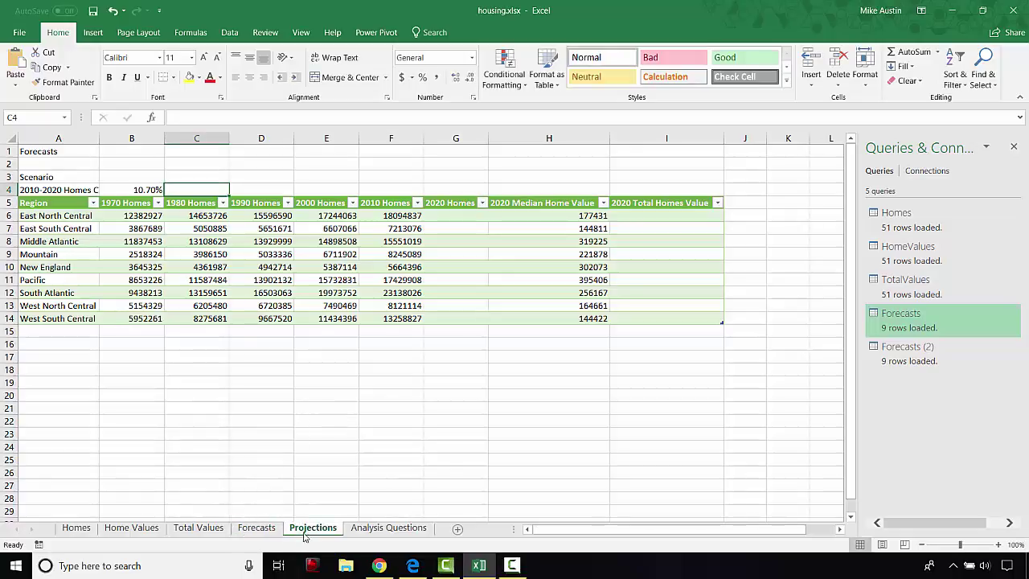
{"action": "left_click", "coordinate": [251, 531]}
{"action": "key", "text": "ctrl+Page_Down"}
{"action": "key", "text": "ctrl+Page_Down"}
{"action": "right_click", "coordinate": [309, 533]}
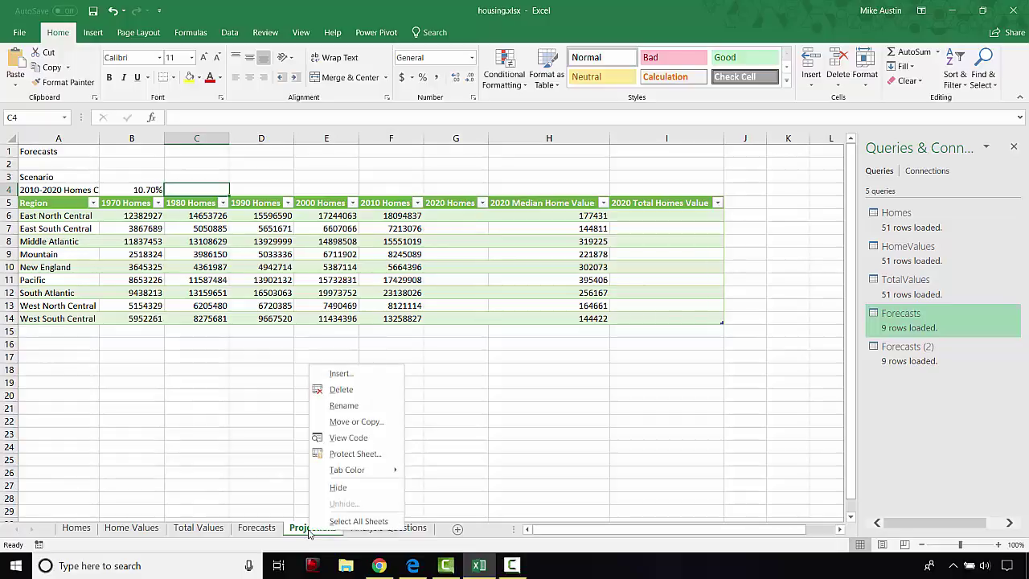
{"action": "left_click", "coordinate": [348, 391]}
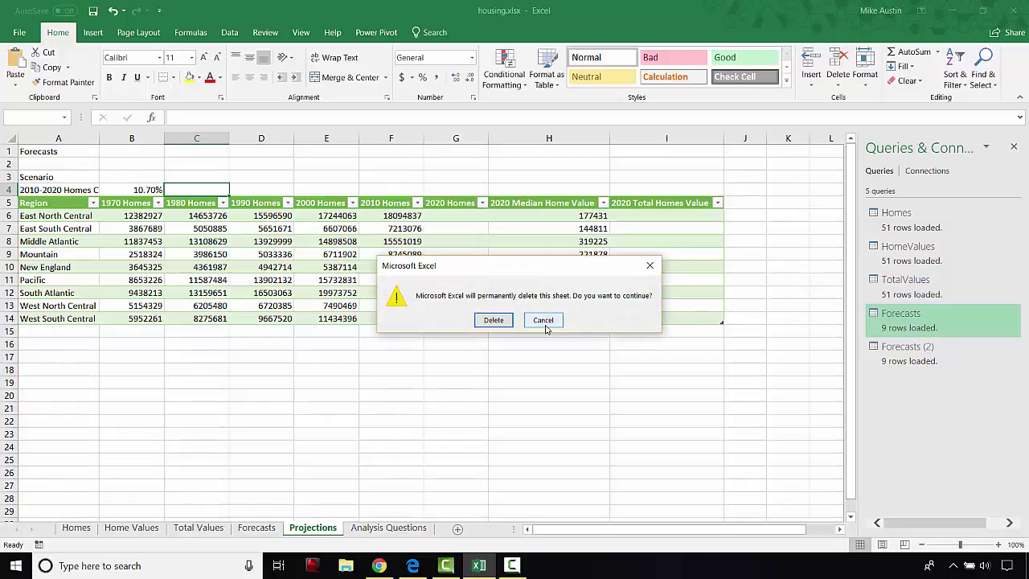
{"action": "left_click", "coordinate": [494, 320]}
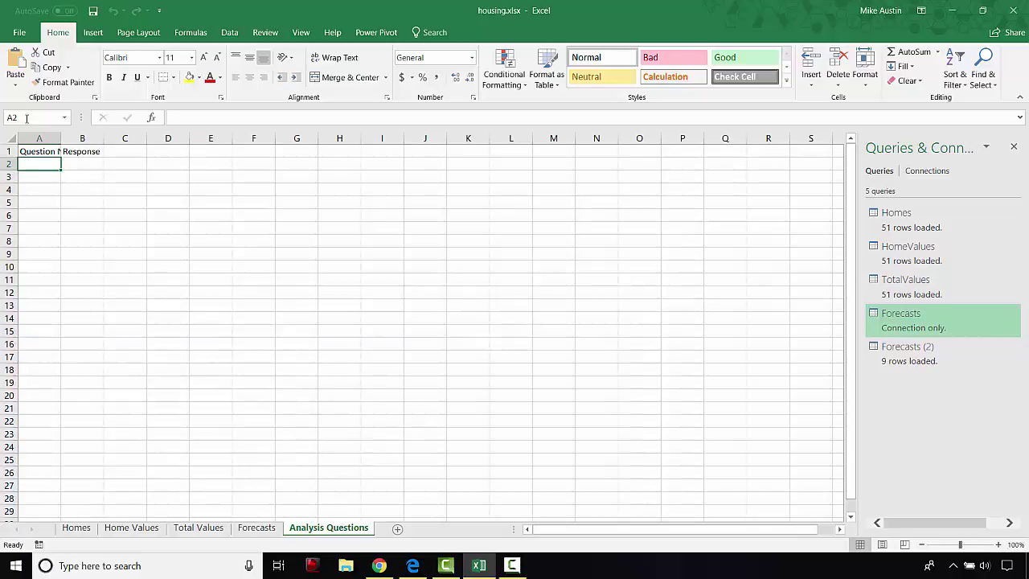
{"action": "left_click", "coordinate": [16, 34]}
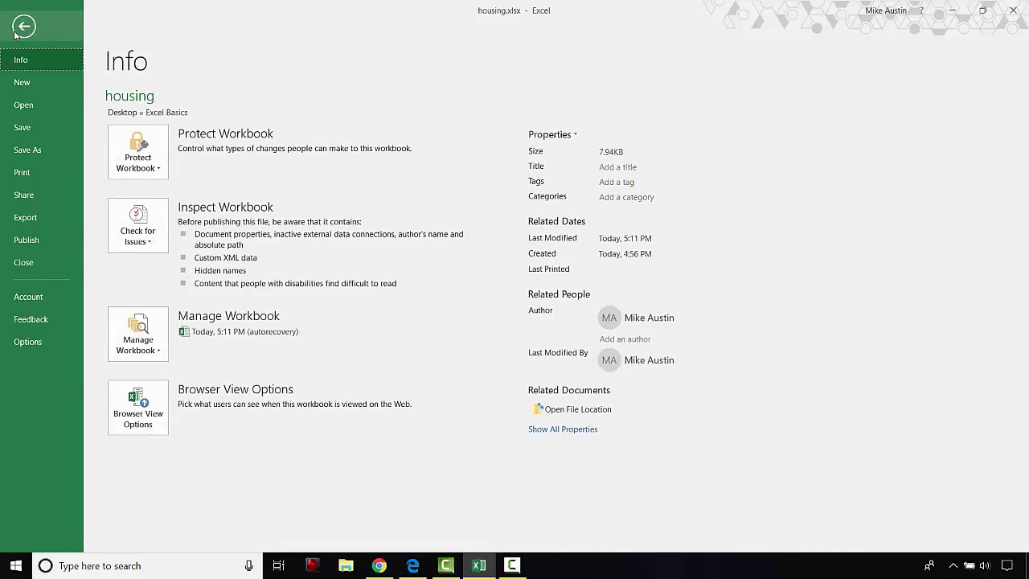
{"action": "left_click", "coordinate": [32, 128]}
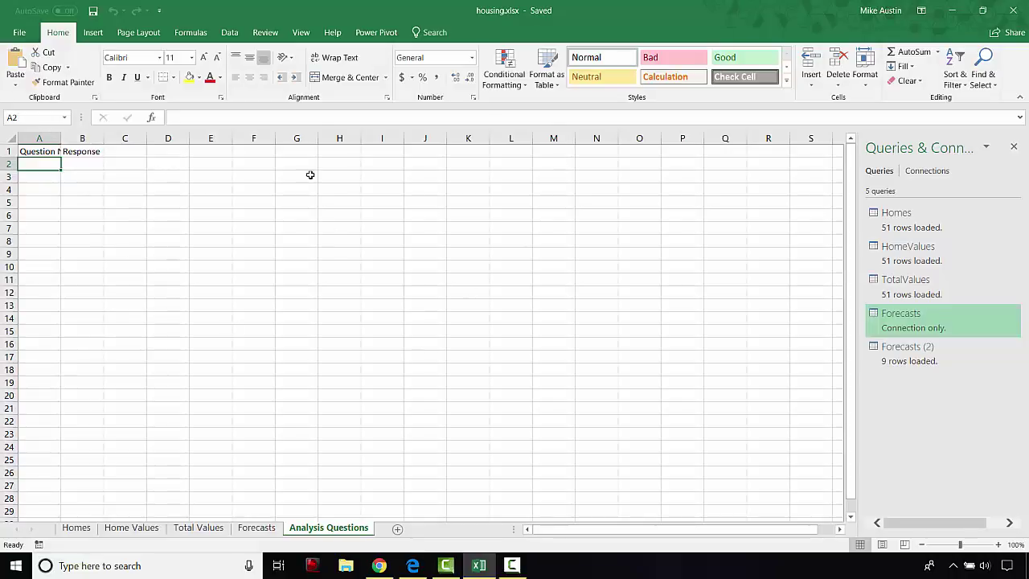